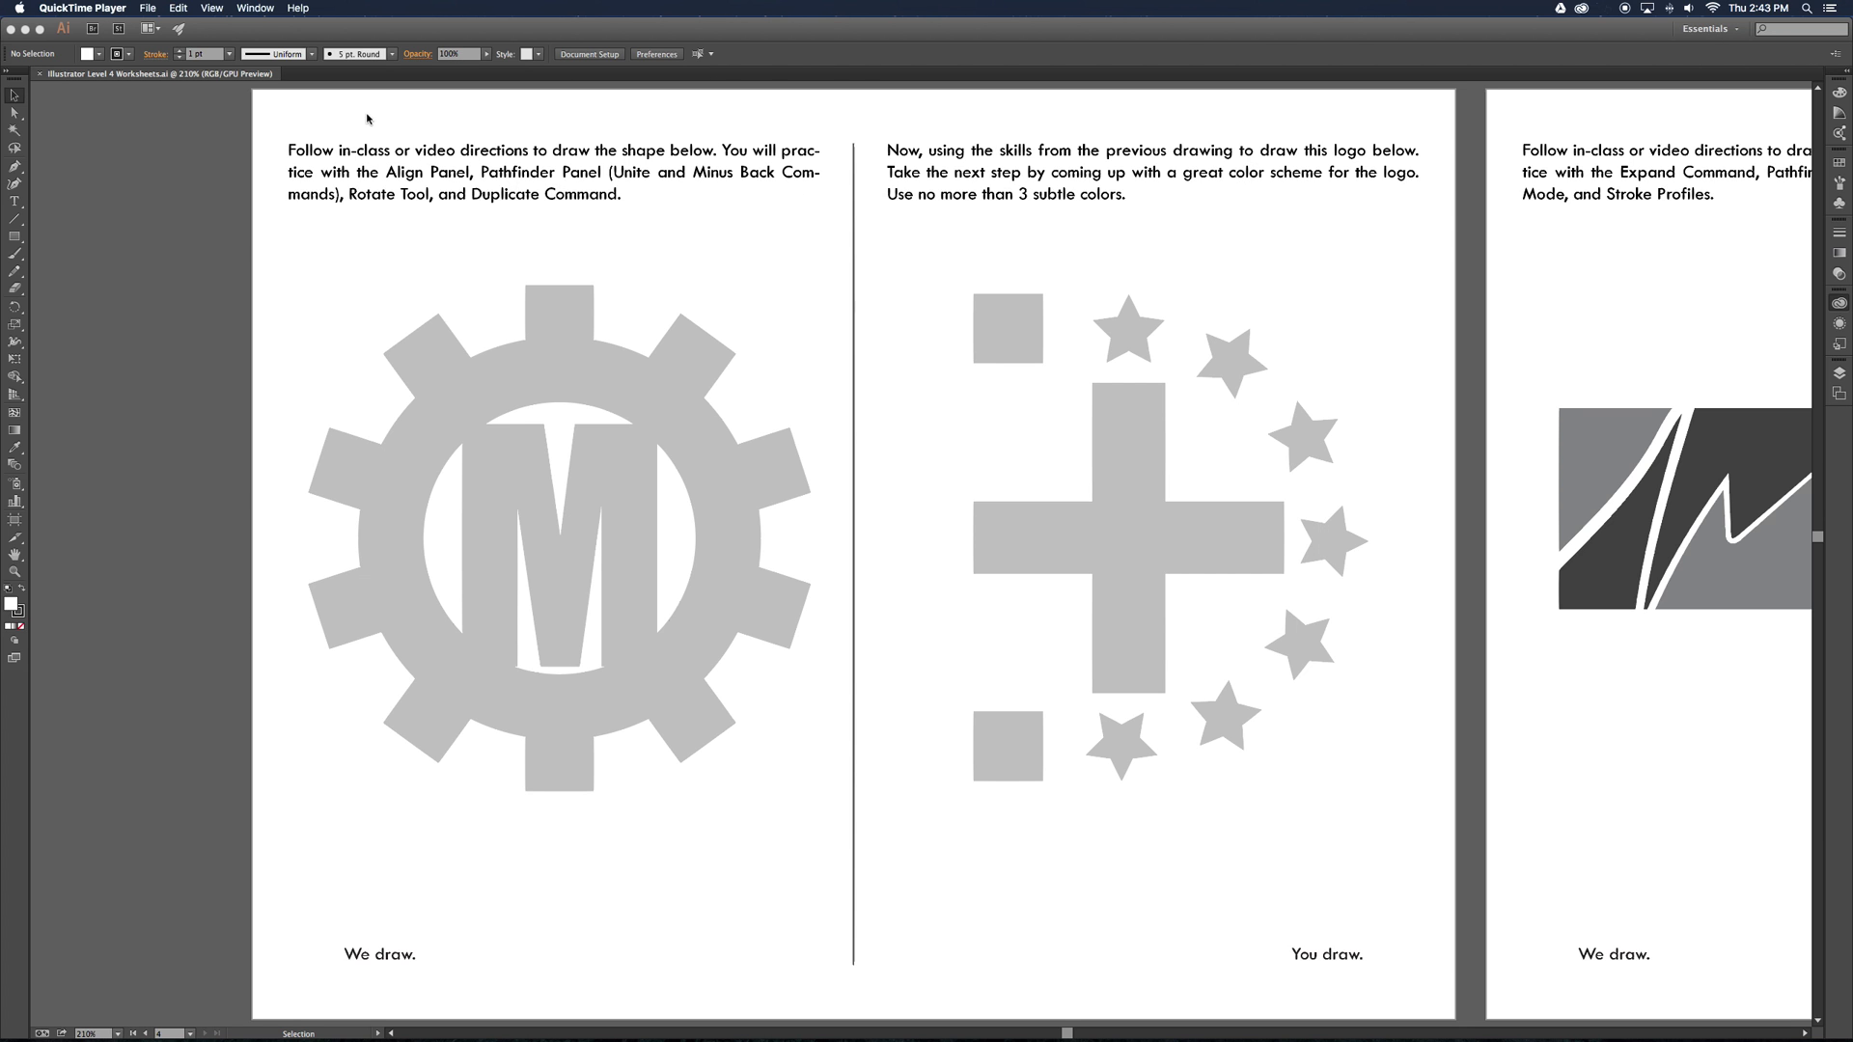
# Open the Align panel group from the Window menu and drag it off the artwork.
pyautogui.click(236, 27)
pyautogui.click(396, 6)
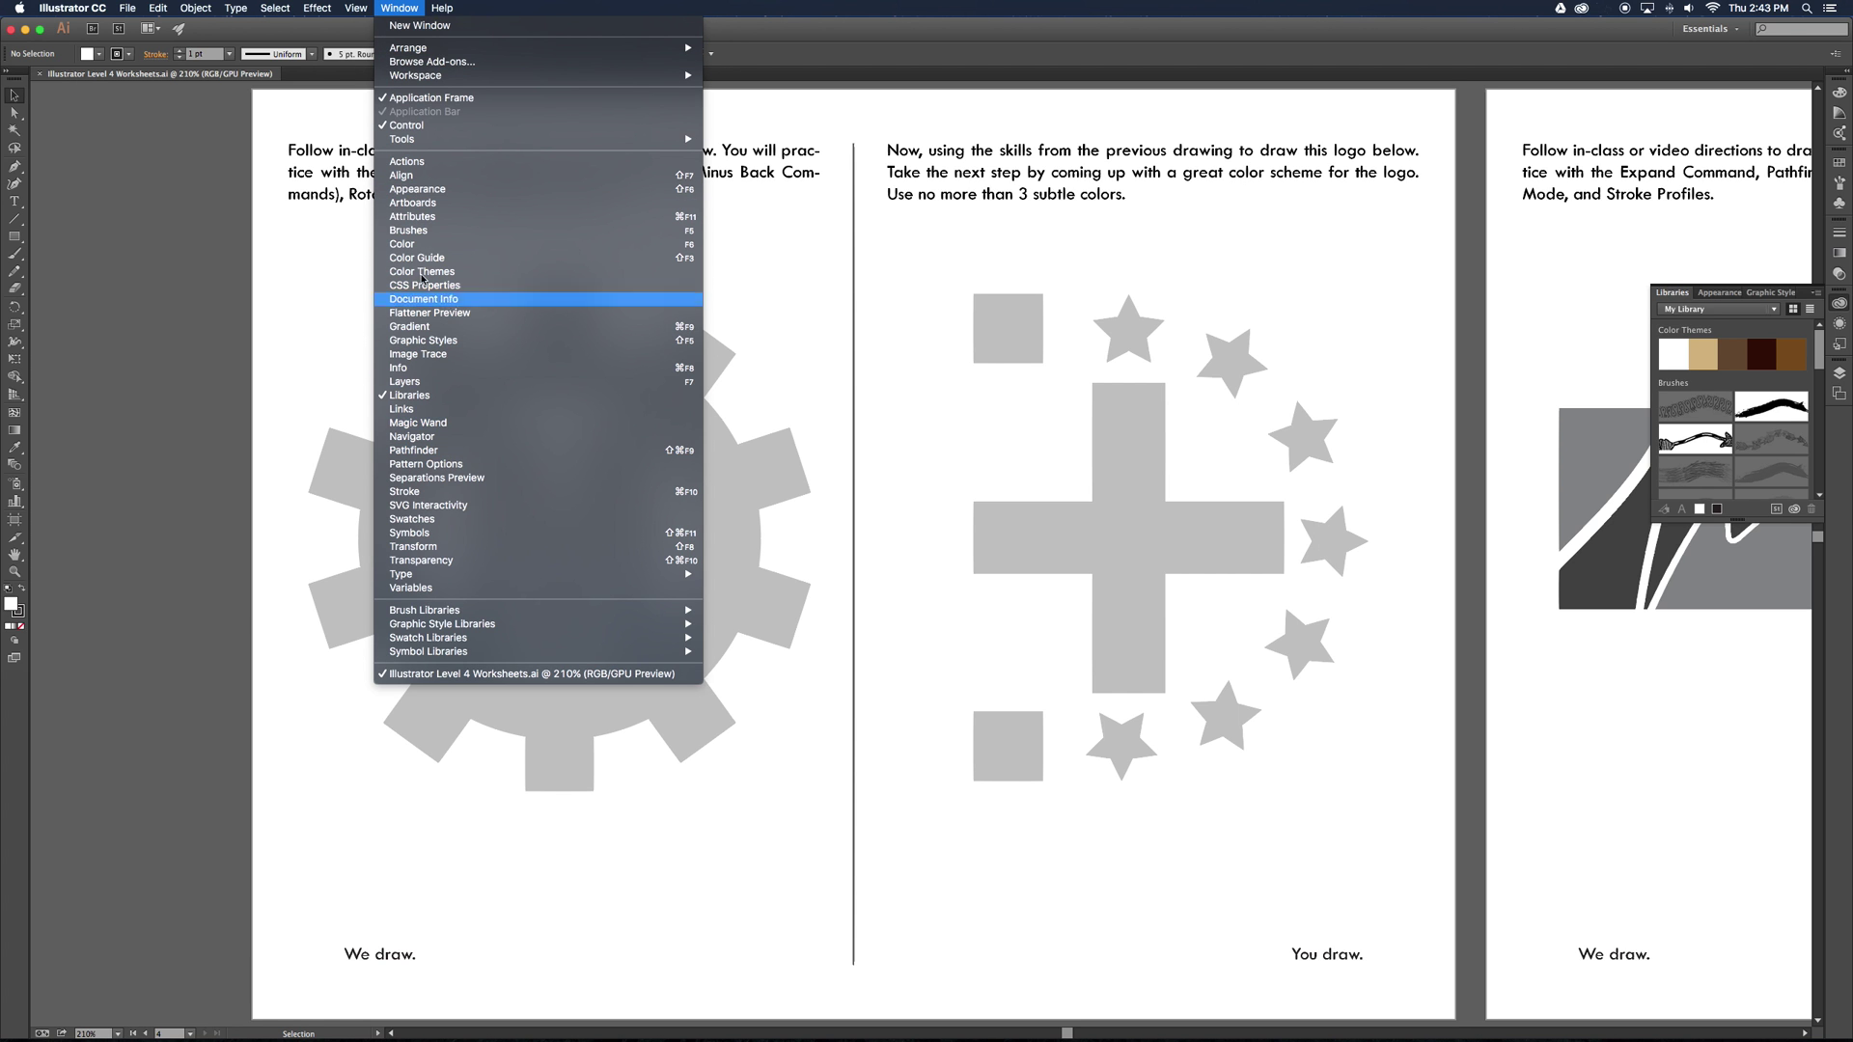
pyautogui.click(449, 176)
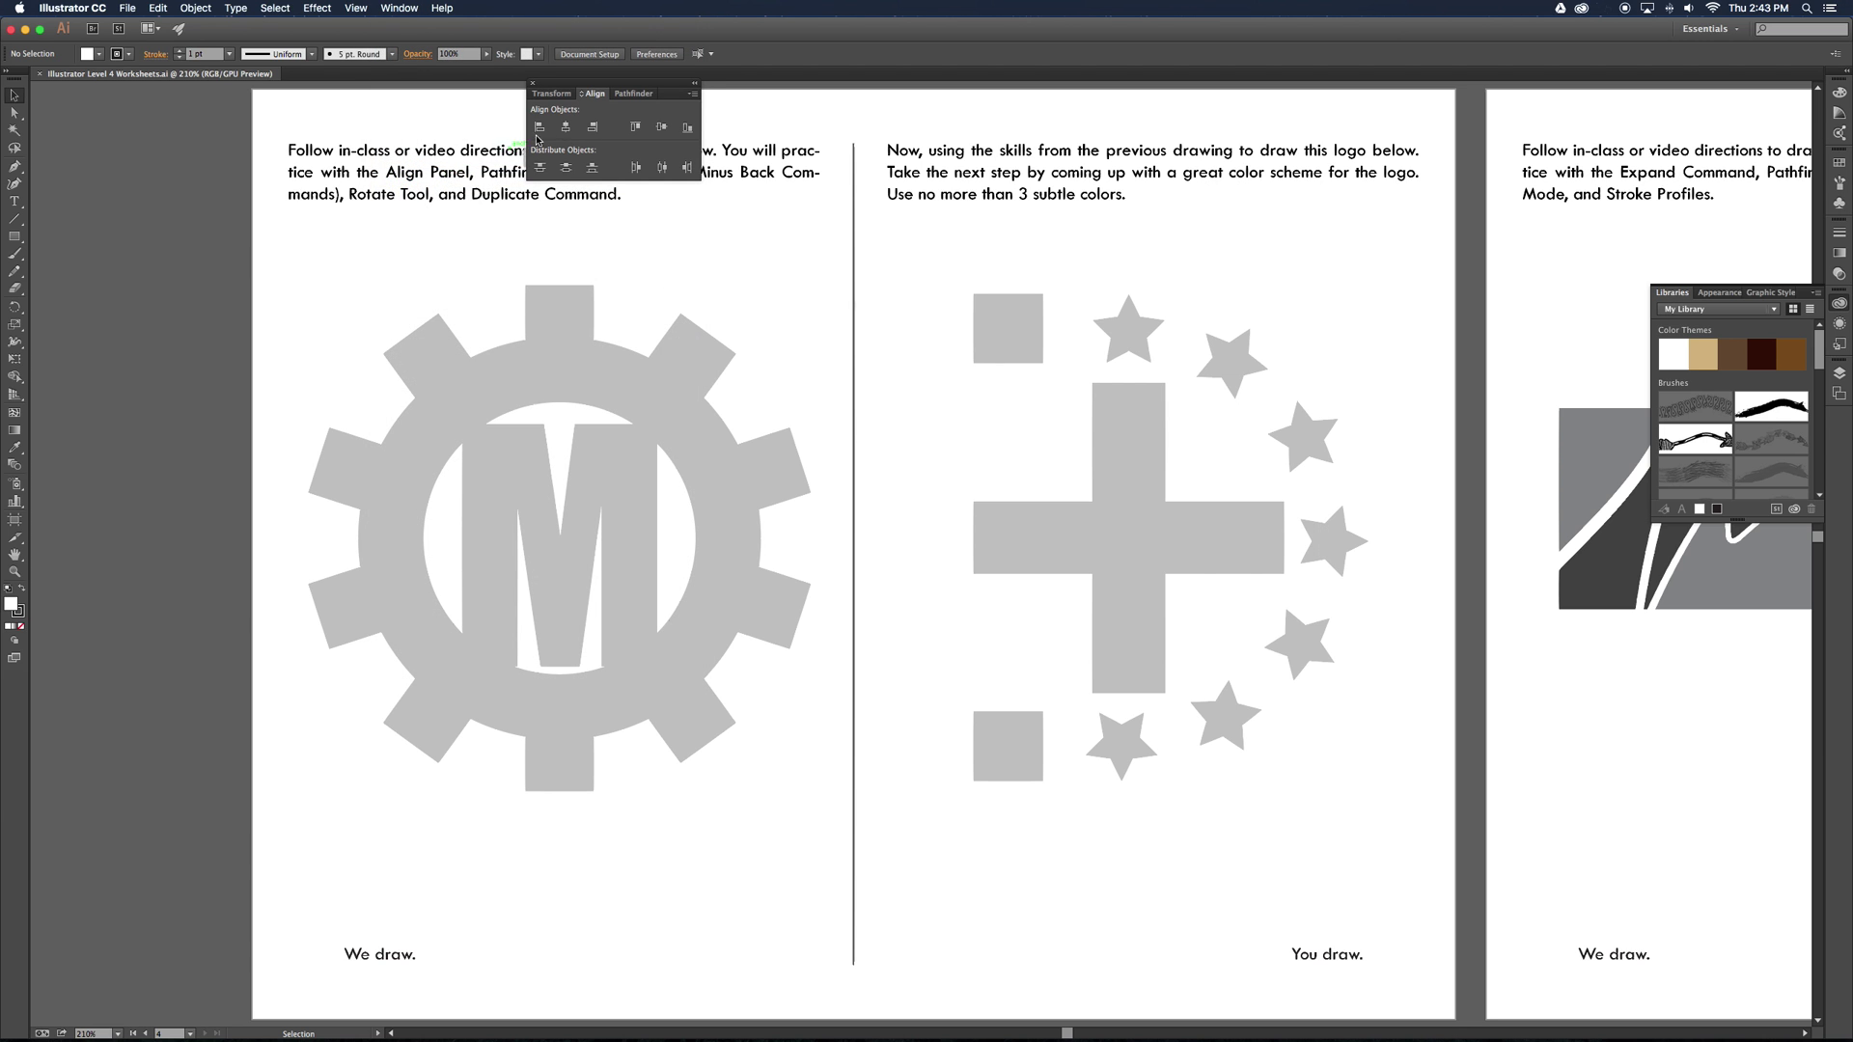
pyautogui.moveTo(596, 84); pyautogui.dragTo(204, 147)
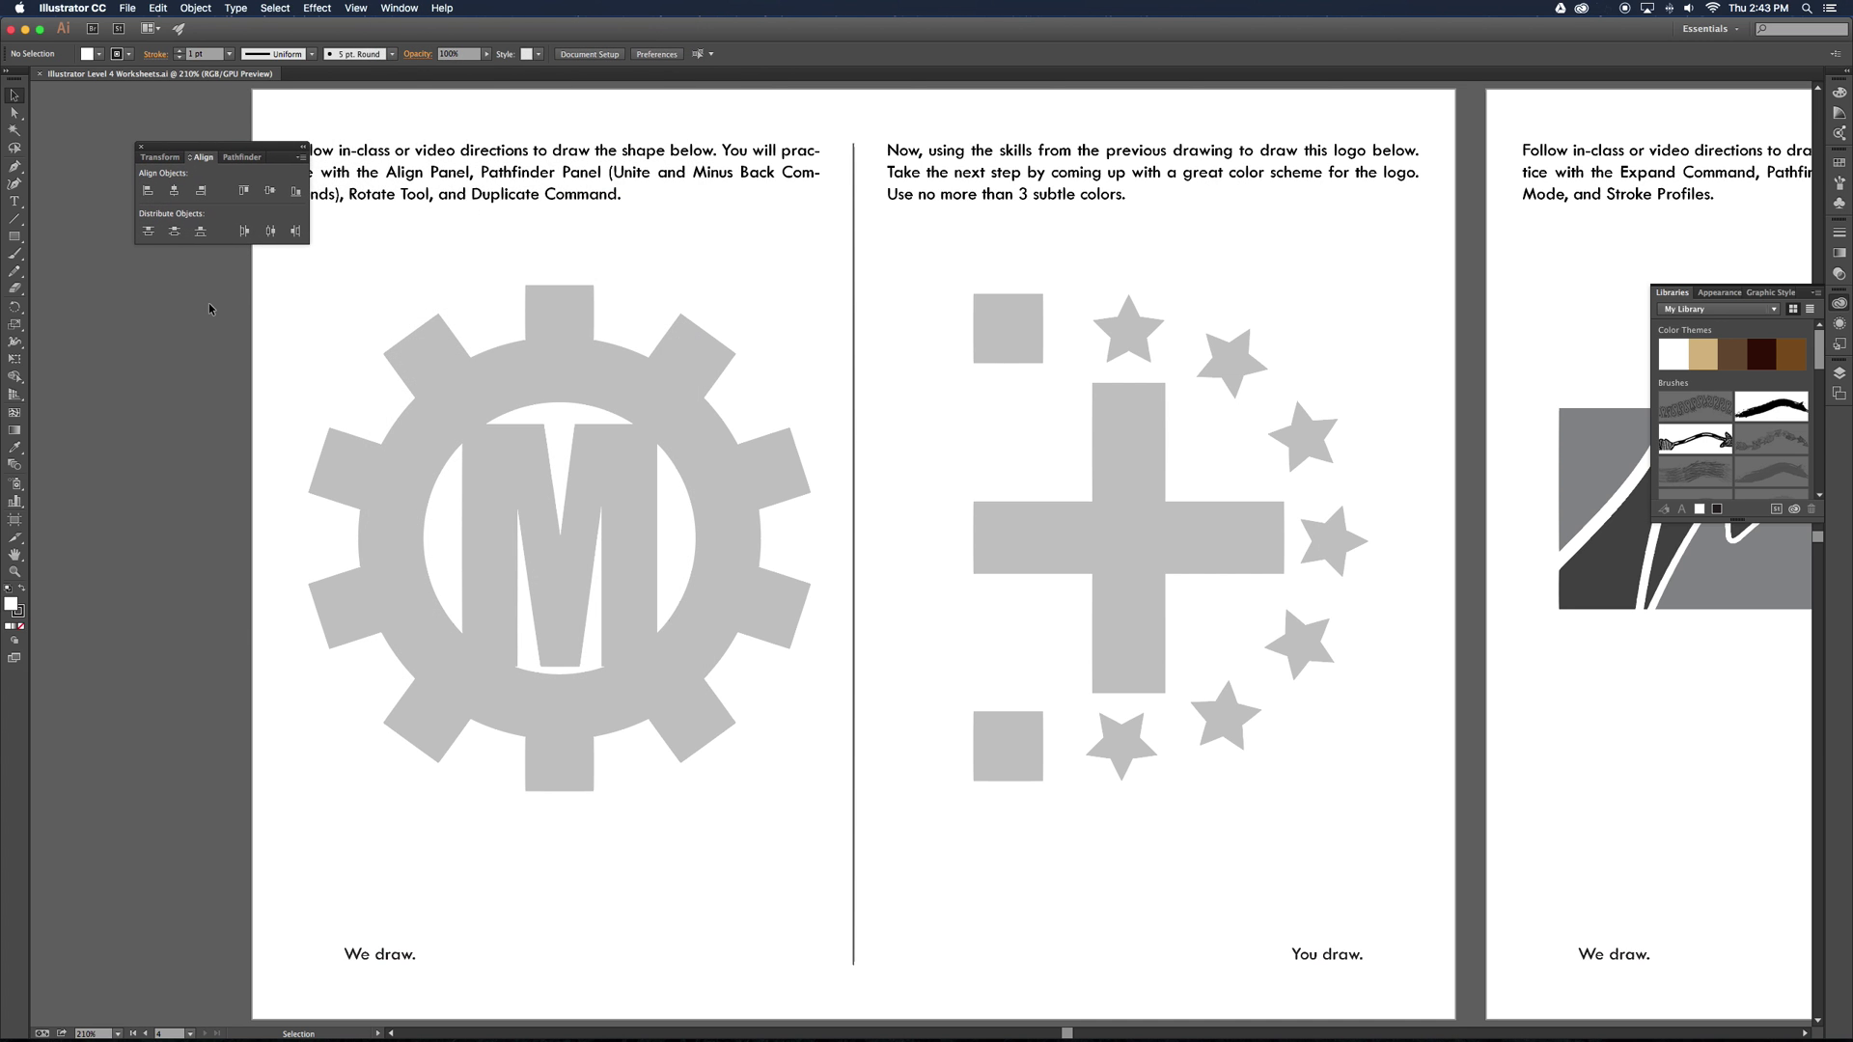
# Switch the panel group to the Pathfinder tab and tuck it into the upper left.
pyautogui.click(156, 158)
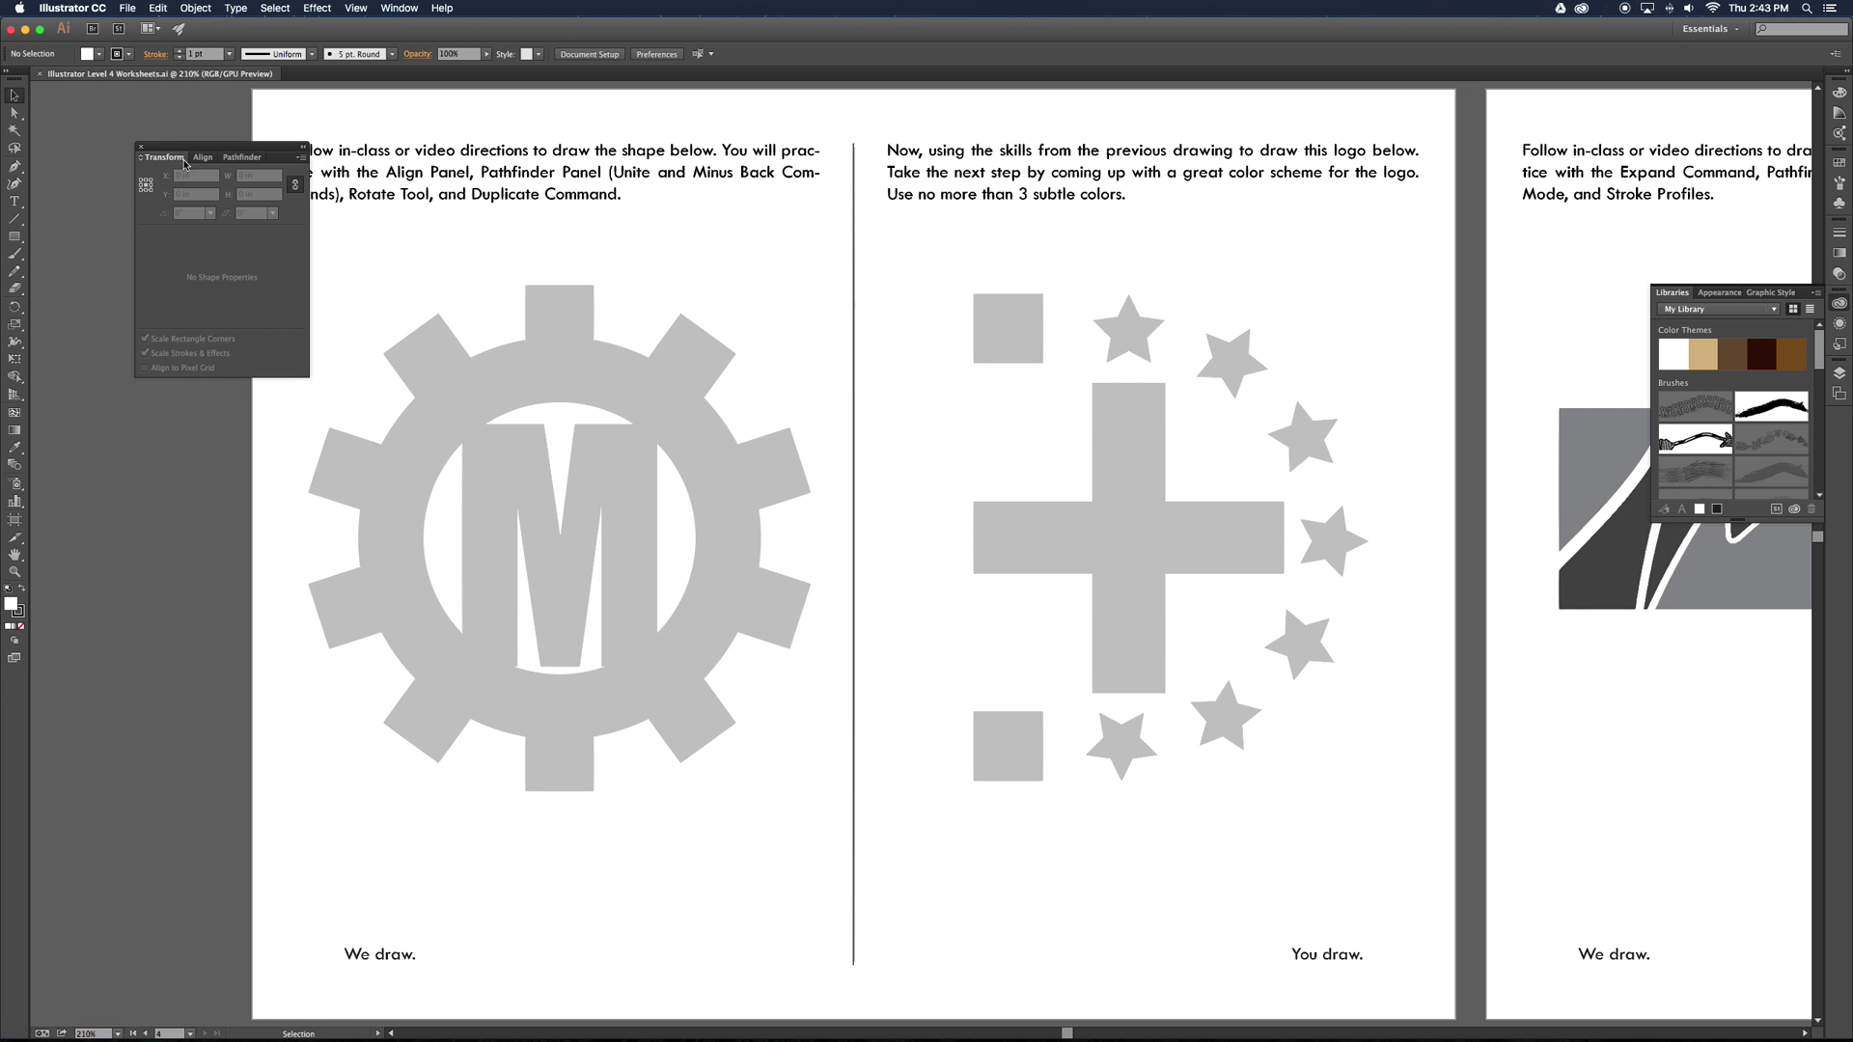
pyautogui.click(202, 159)
pyautogui.click(244, 163)
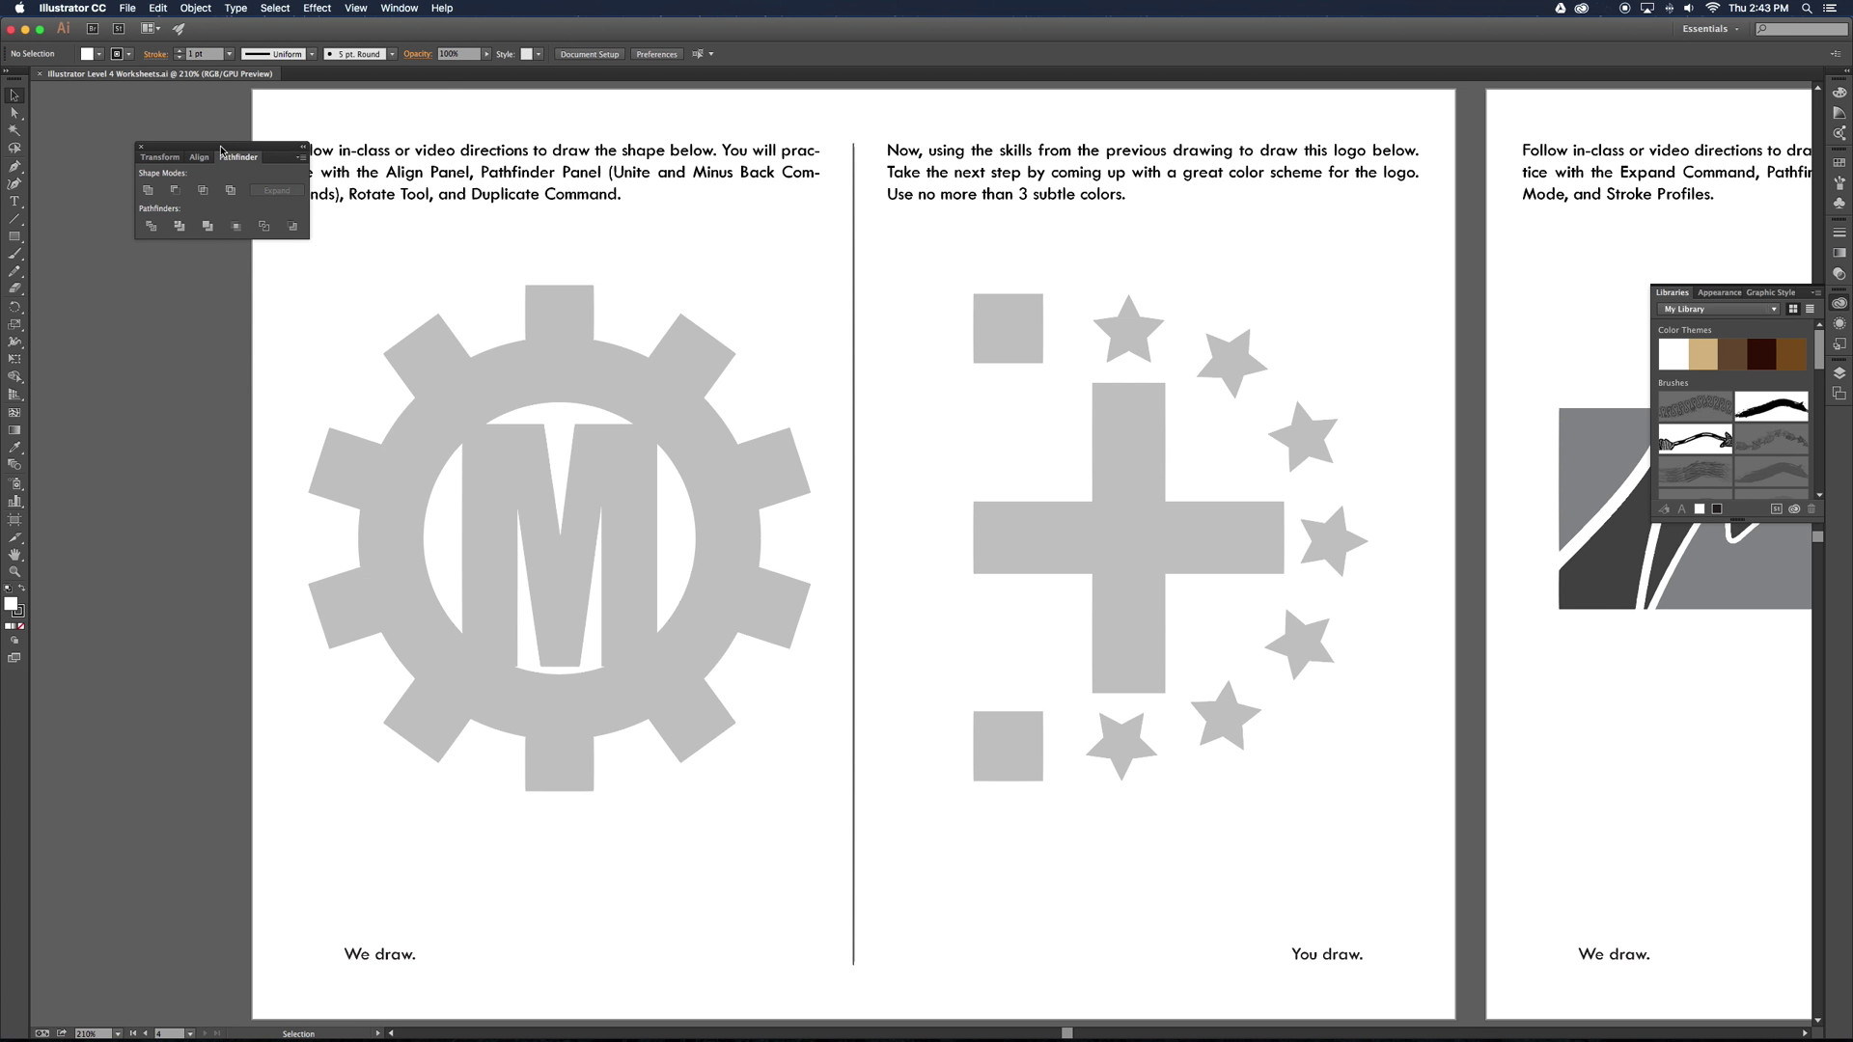
pyautogui.moveTo(261, 147); pyautogui.dragTo(223, 117)
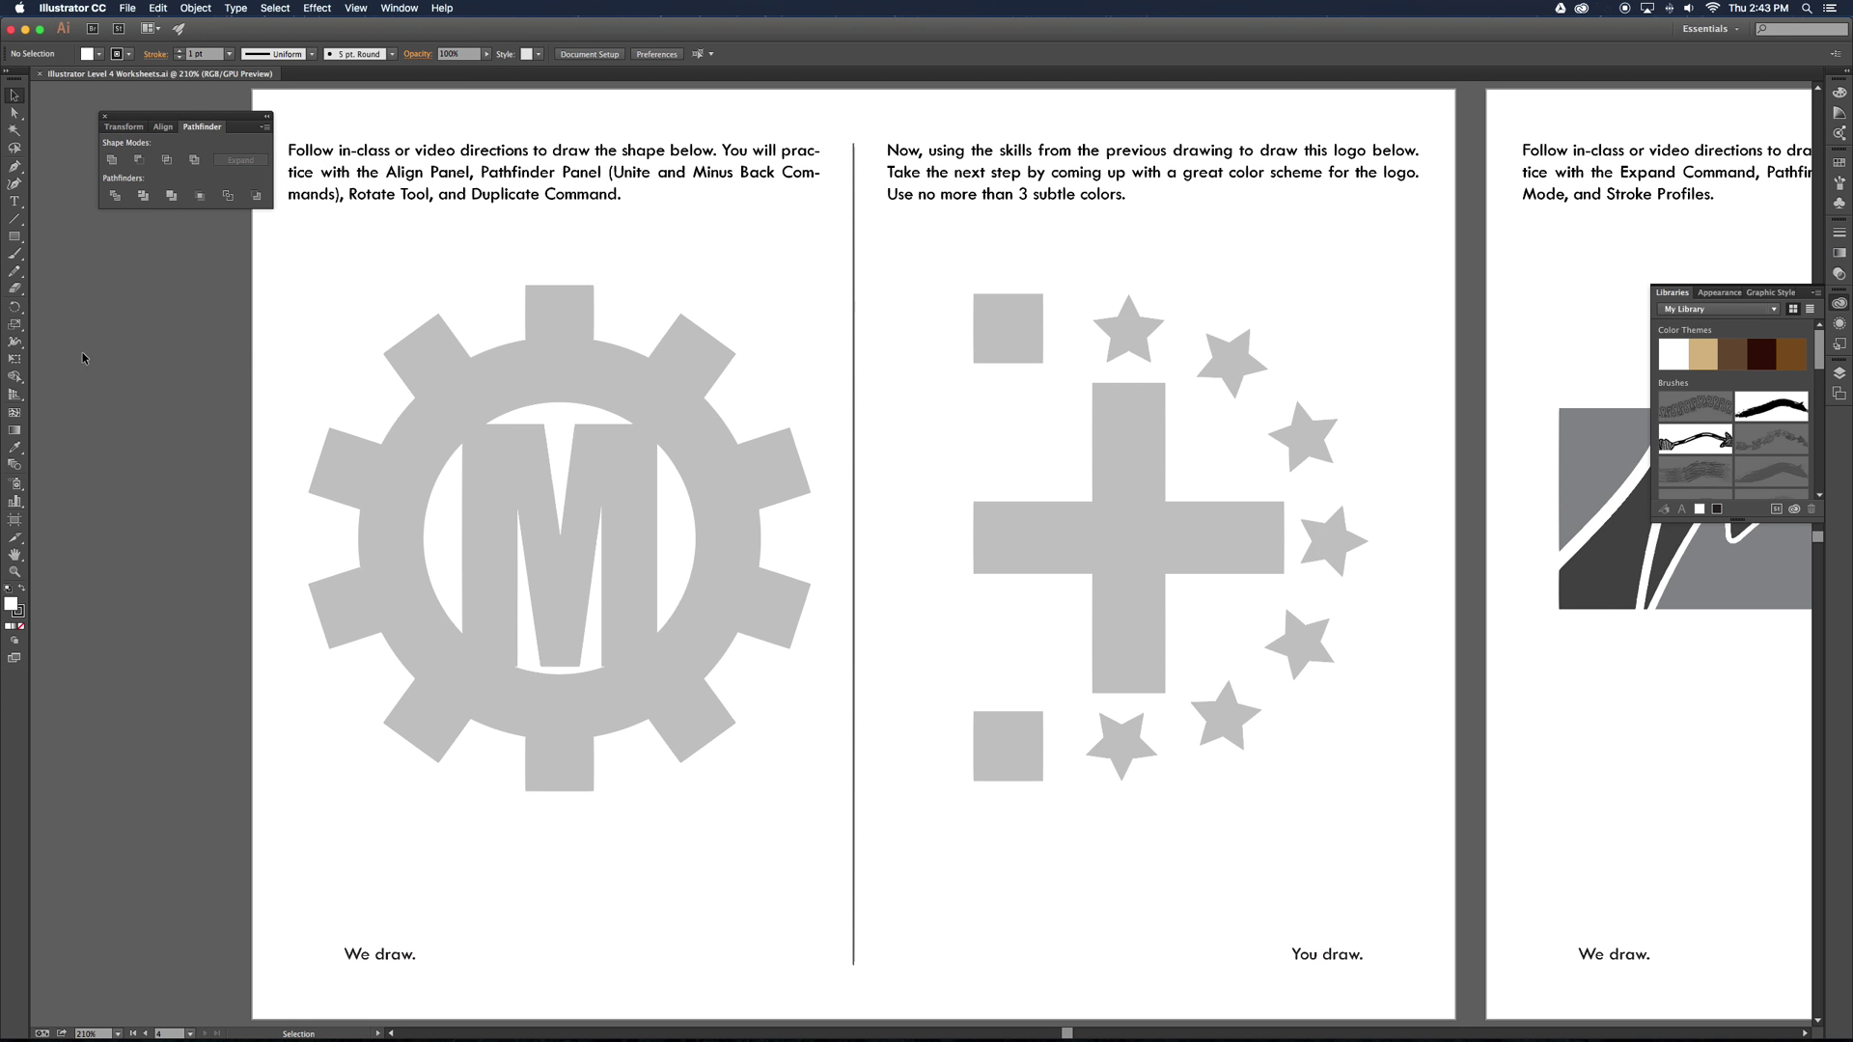
# Widen the toolbox to two columns, then draw a no-fill circle over the gear's central ring.
pyautogui.click(7, 76)
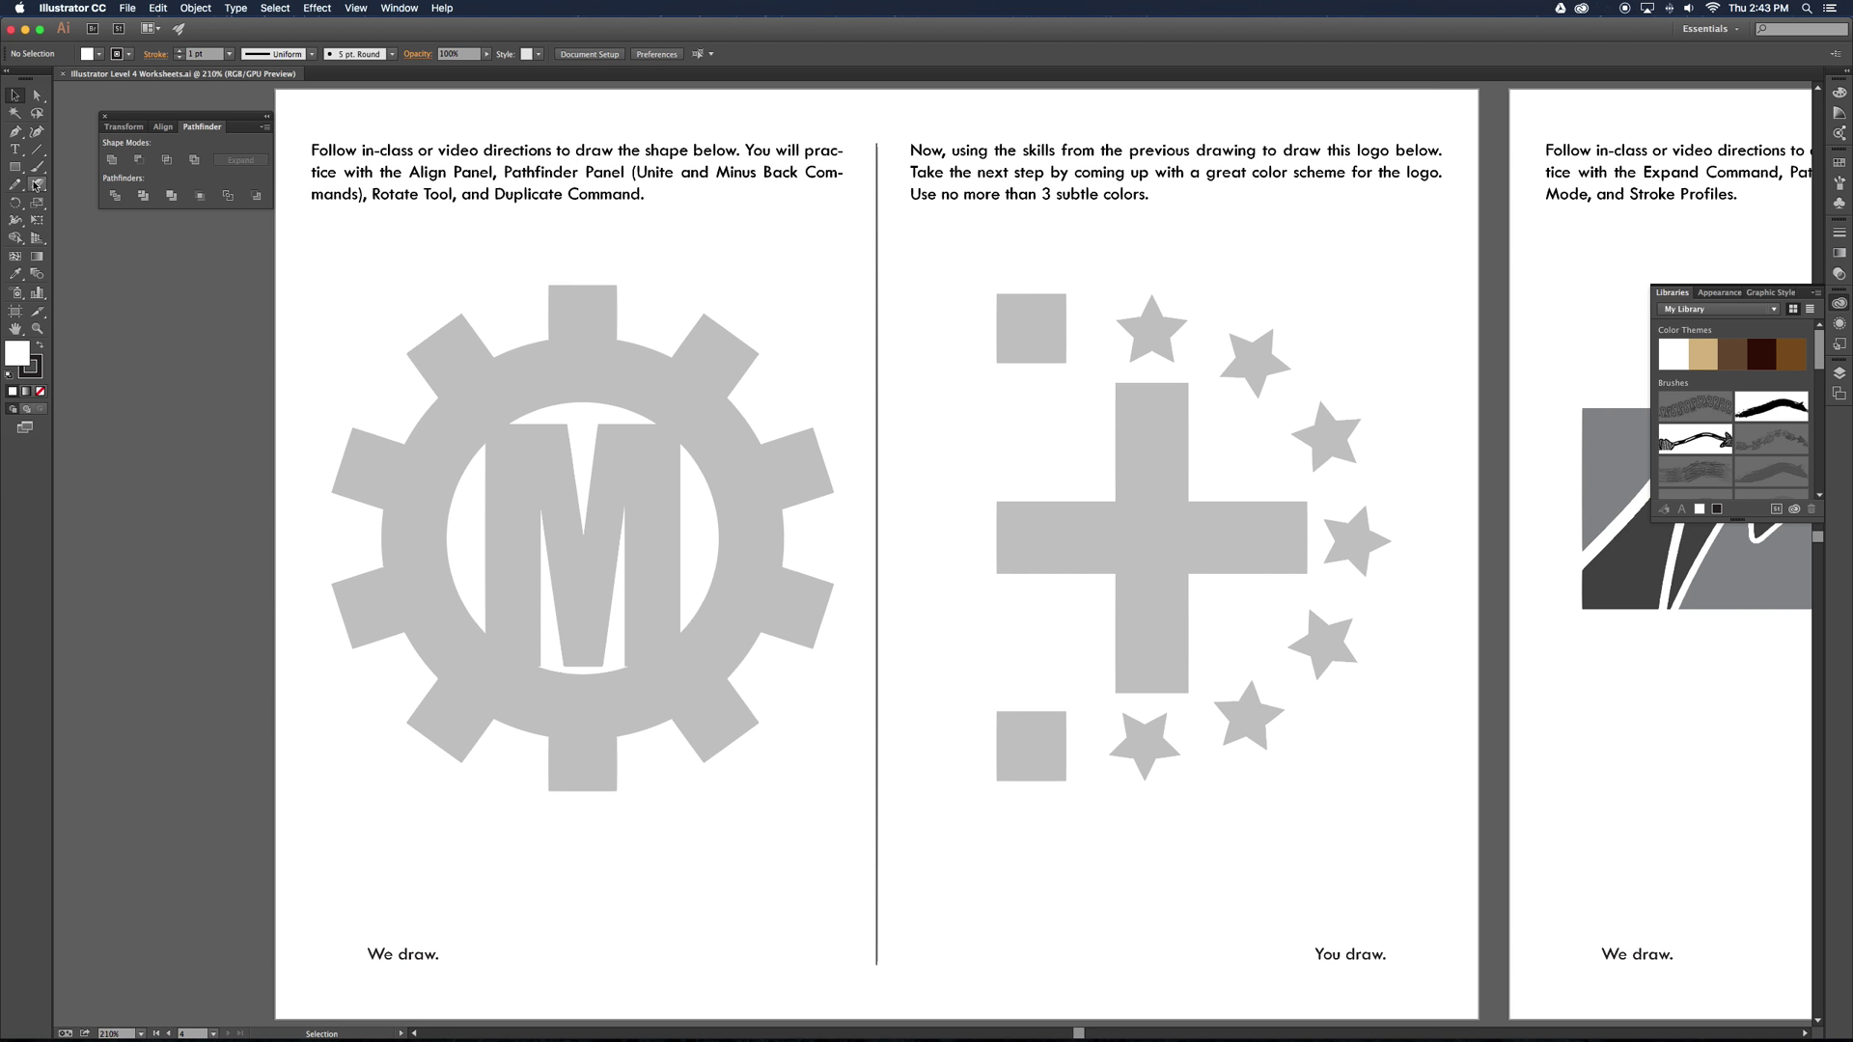
pyautogui.moveTo(14, 166); pyautogui.dragTo(75, 202)
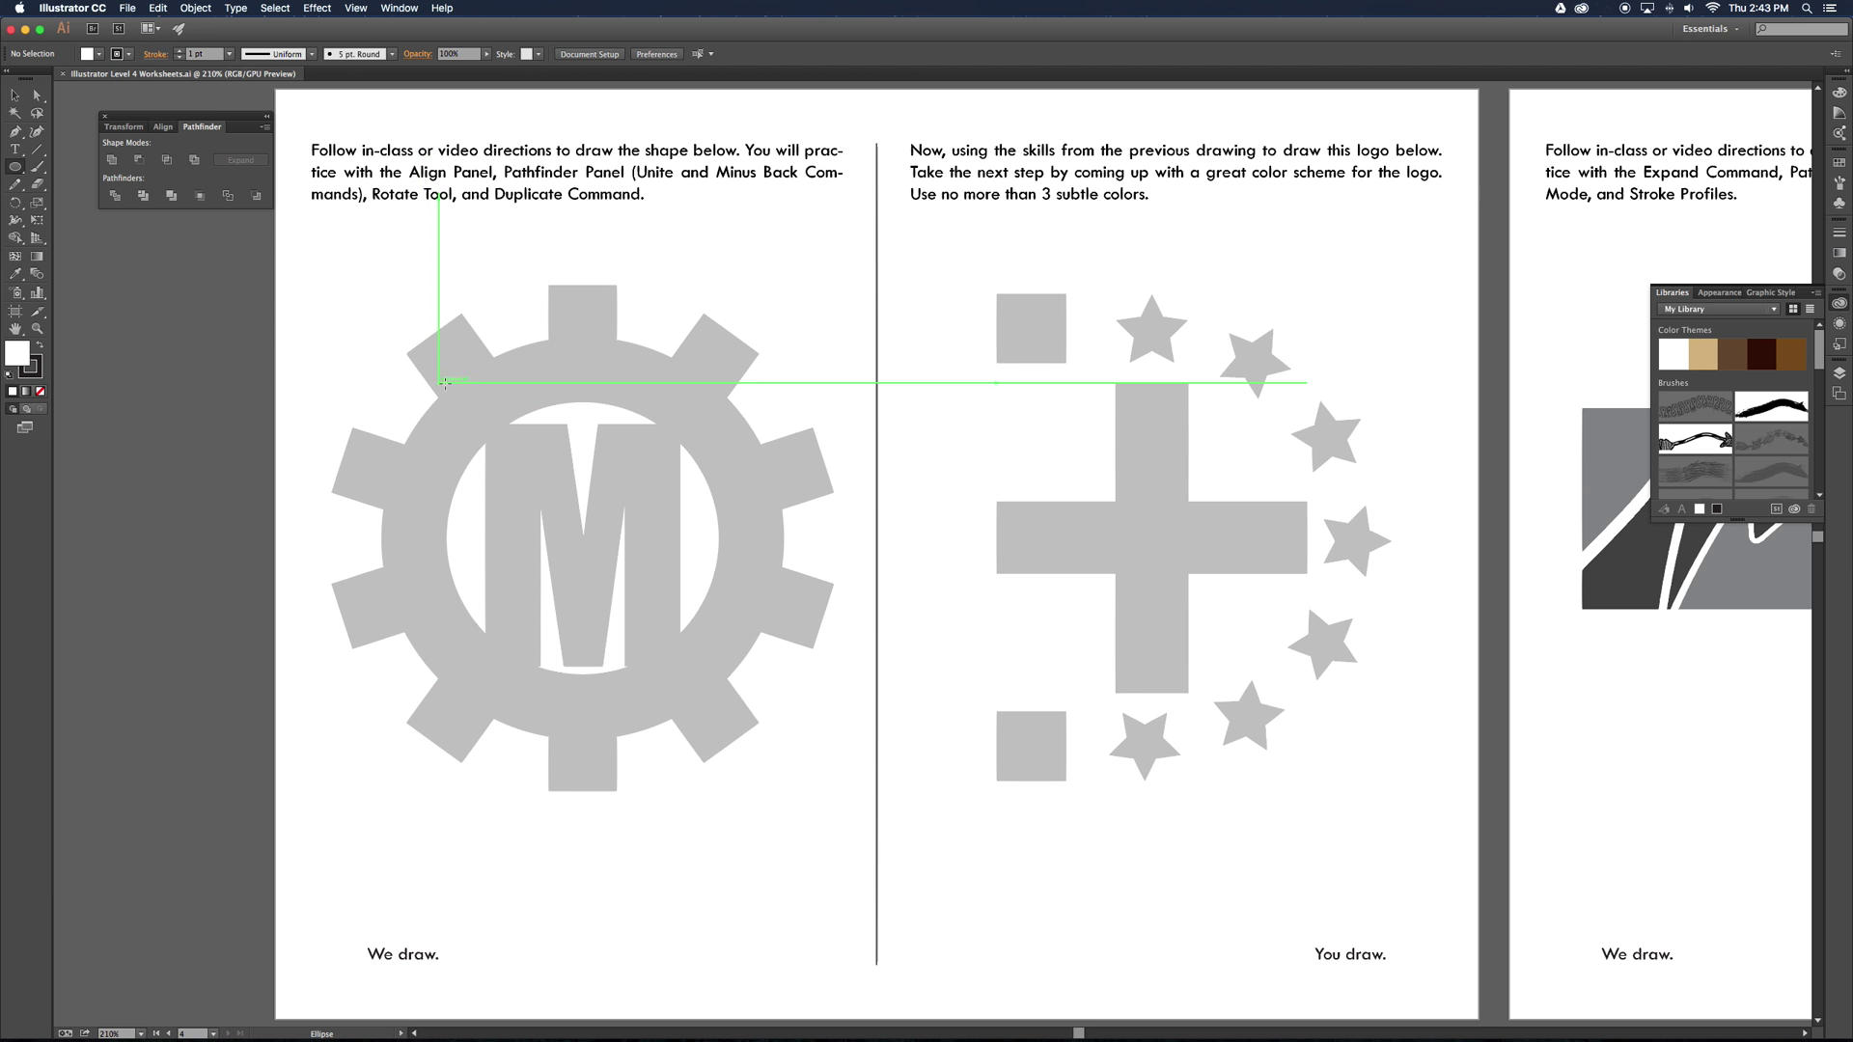
pyautogui.moveTo(441, 373); pyautogui.dragTo(786, 705)
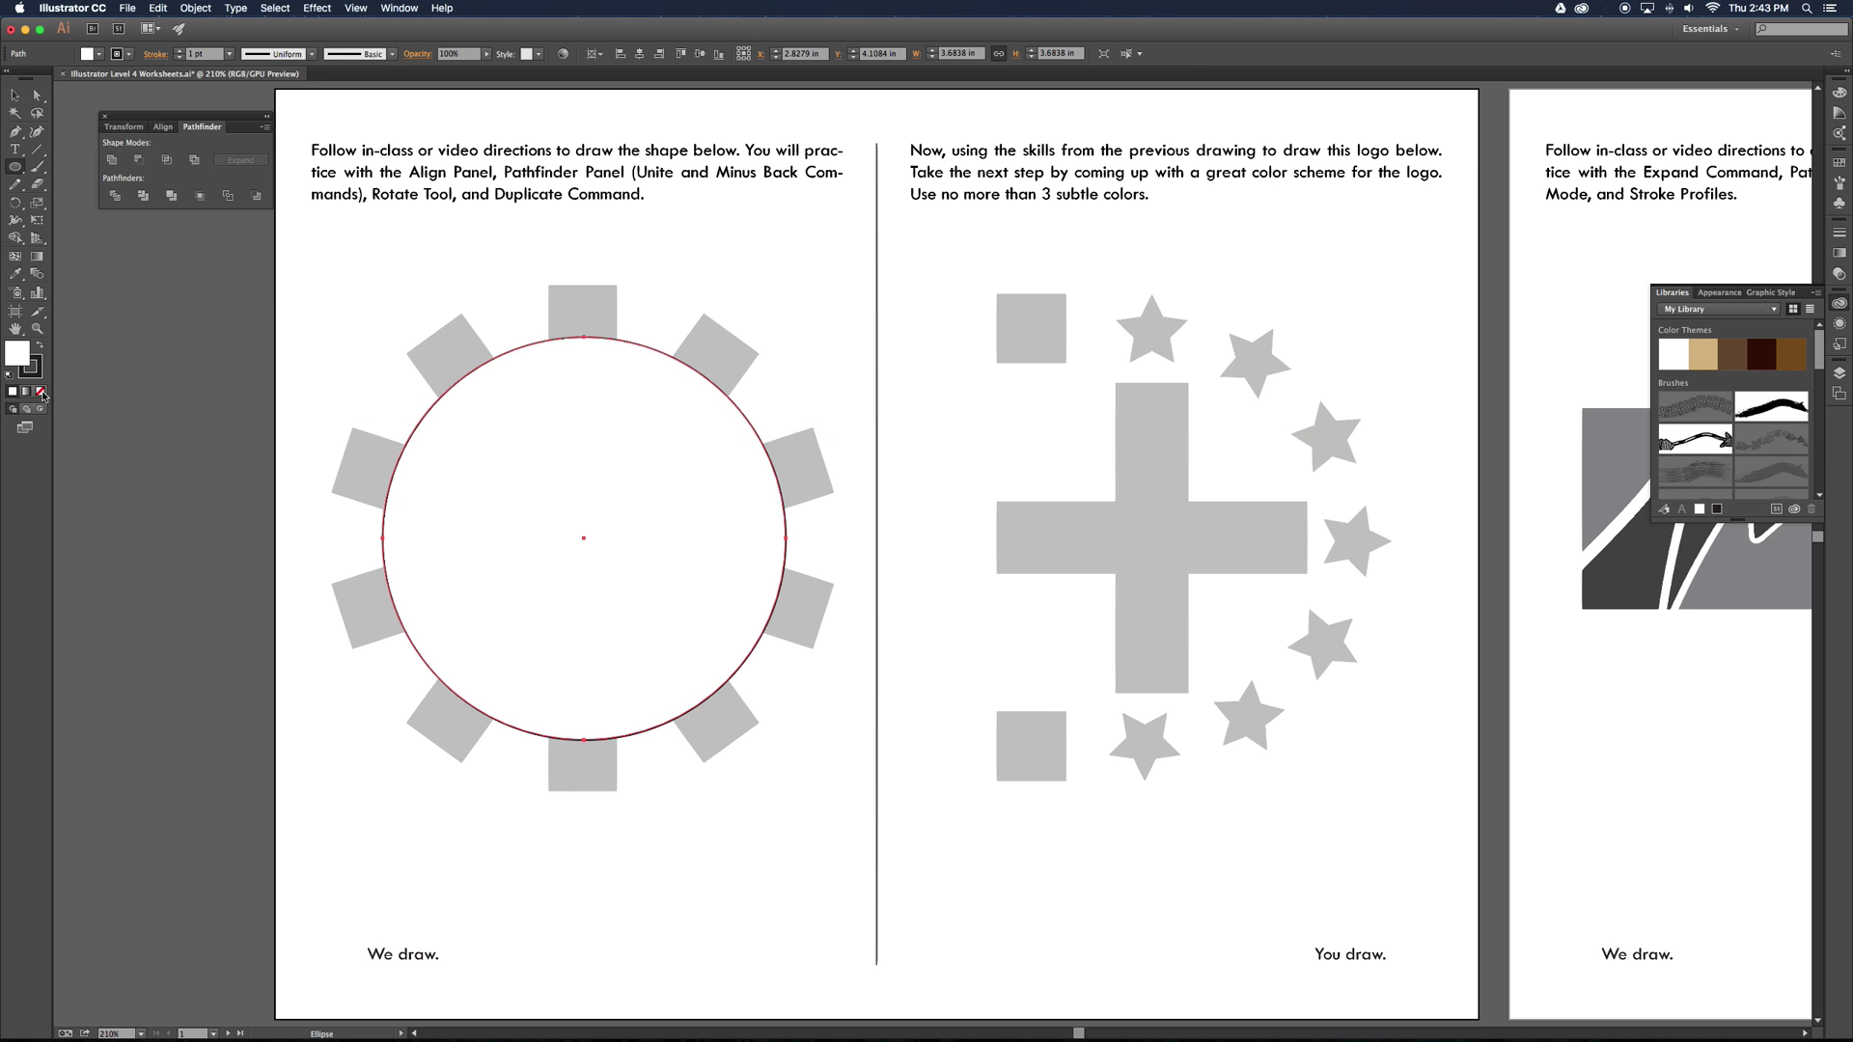
pyautogui.click(42, 394)
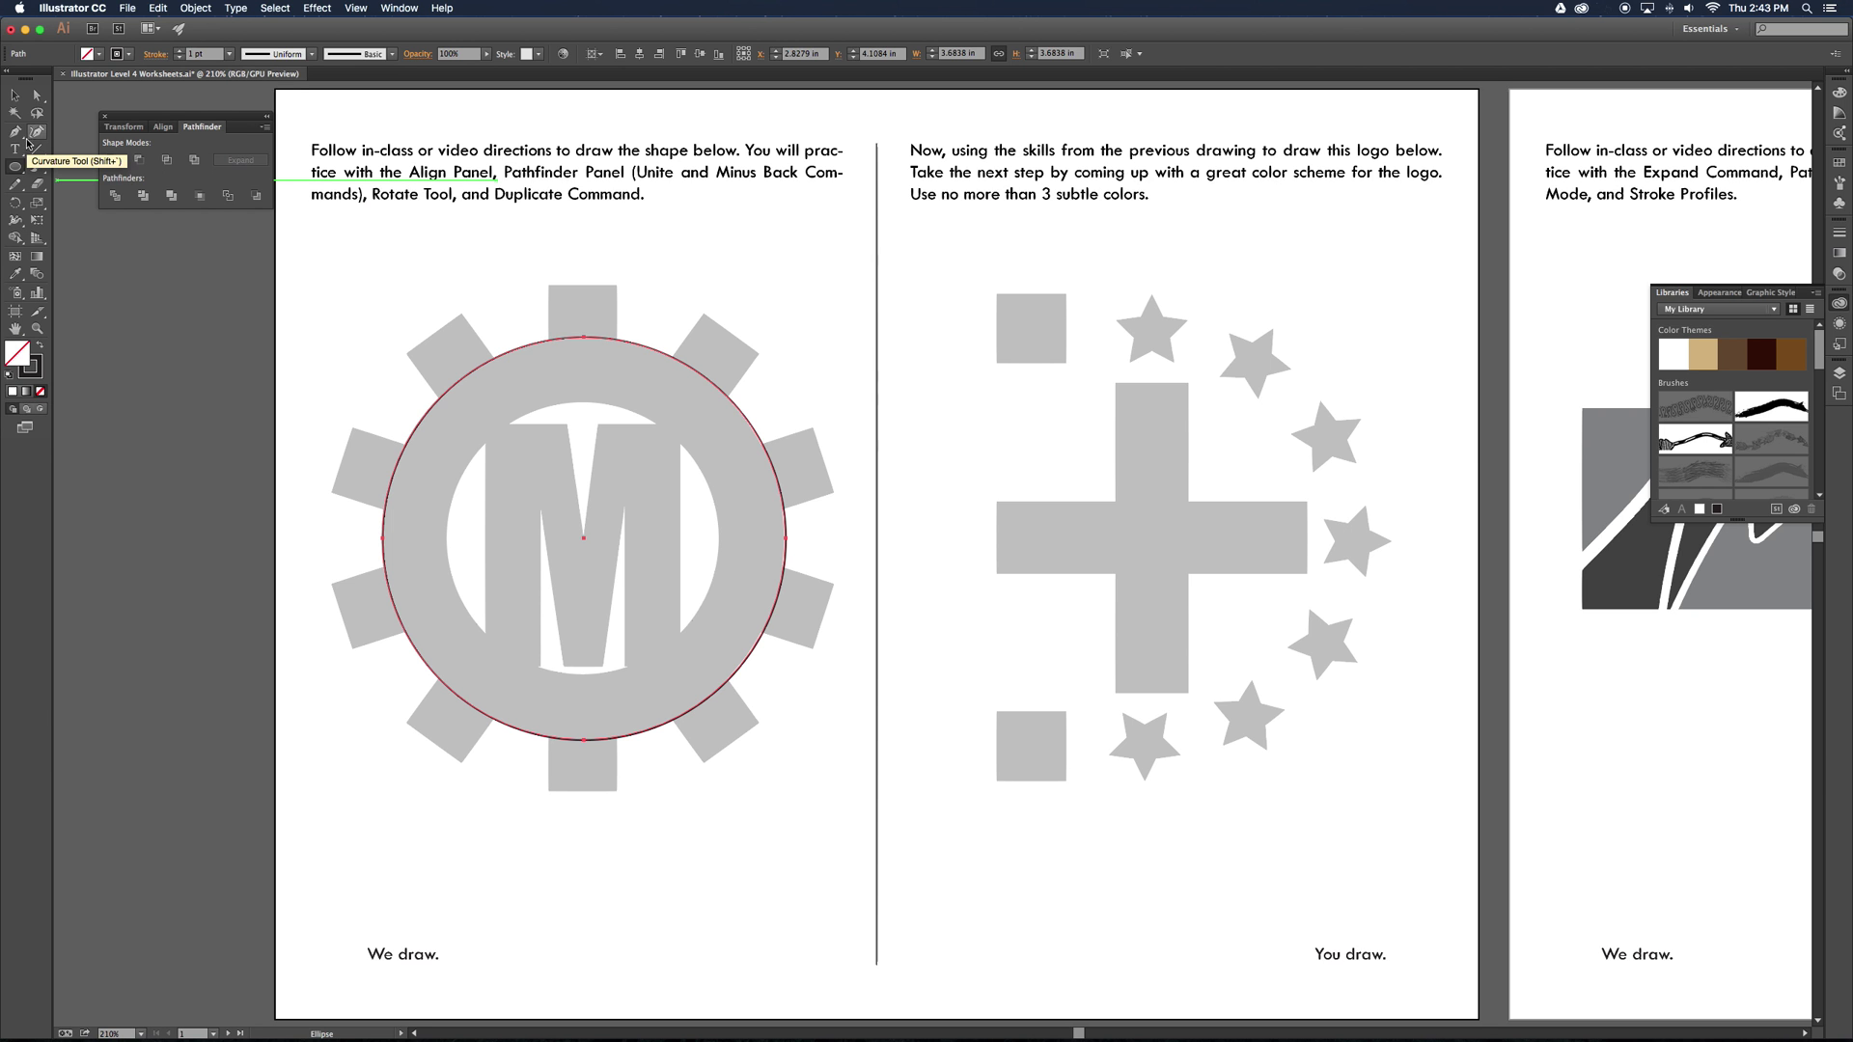
# Draw a small rectangle with the Rectangle tool over the gear's top tooth.
pyautogui.click(15, 95)
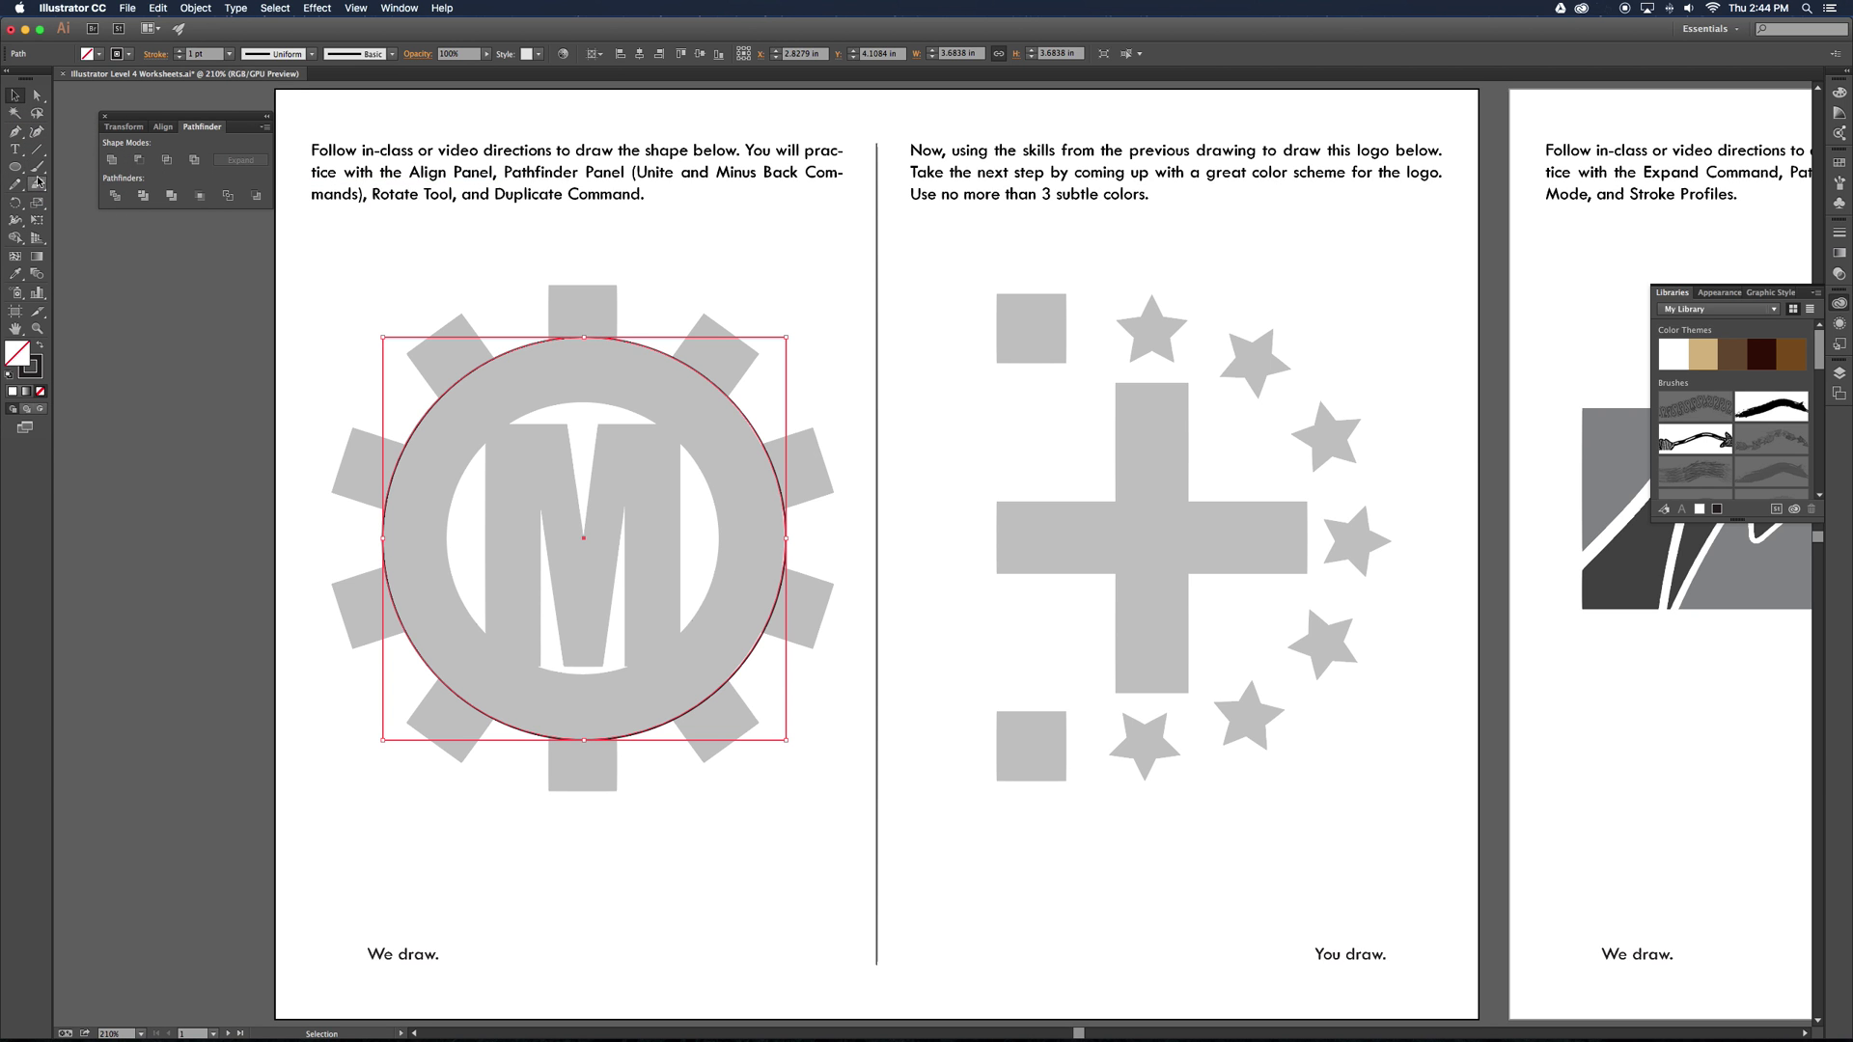
pyautogui.click(16, 168)
pyautogui.moveTo(17, 171); pyautogui.dragTo(72, 170)
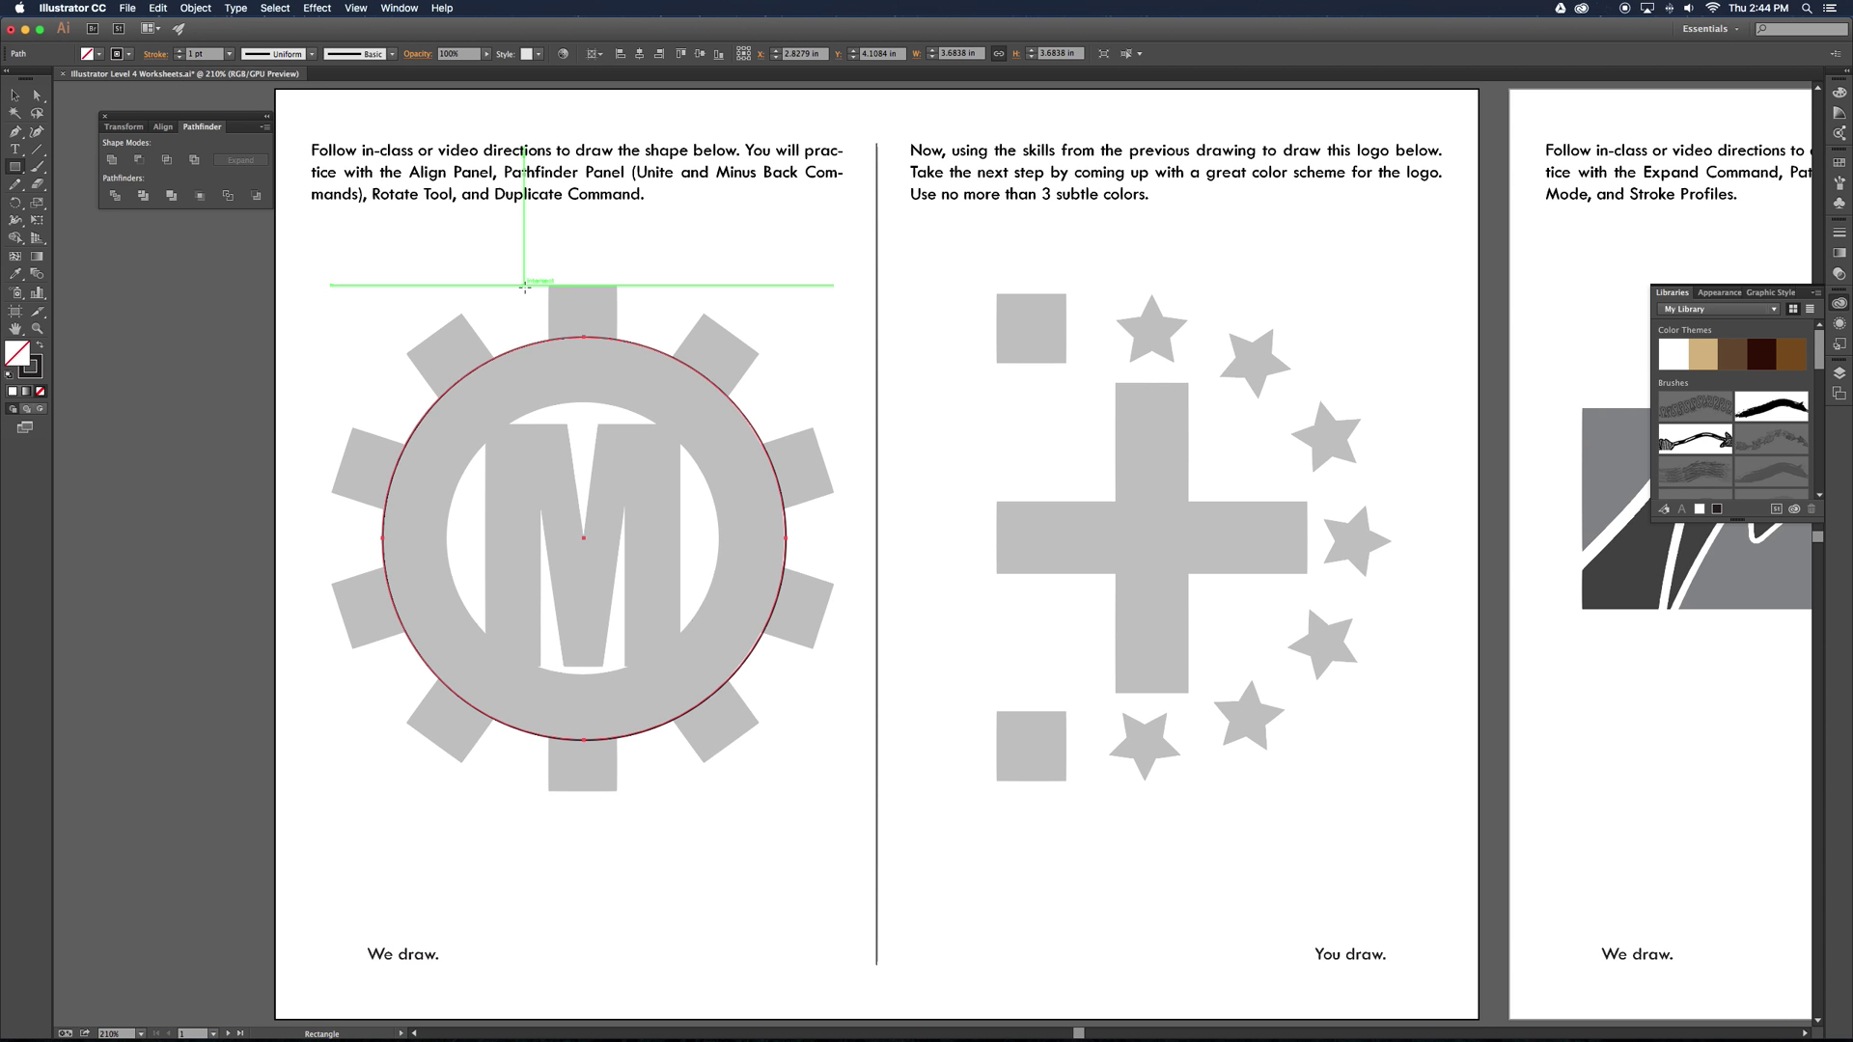
pyautogui.moveTo(531, 285); pyautogui.dragTo(611, 356)
# Select the top-tooth rectangle and the circle together.
pyautogui.click(15, 94)
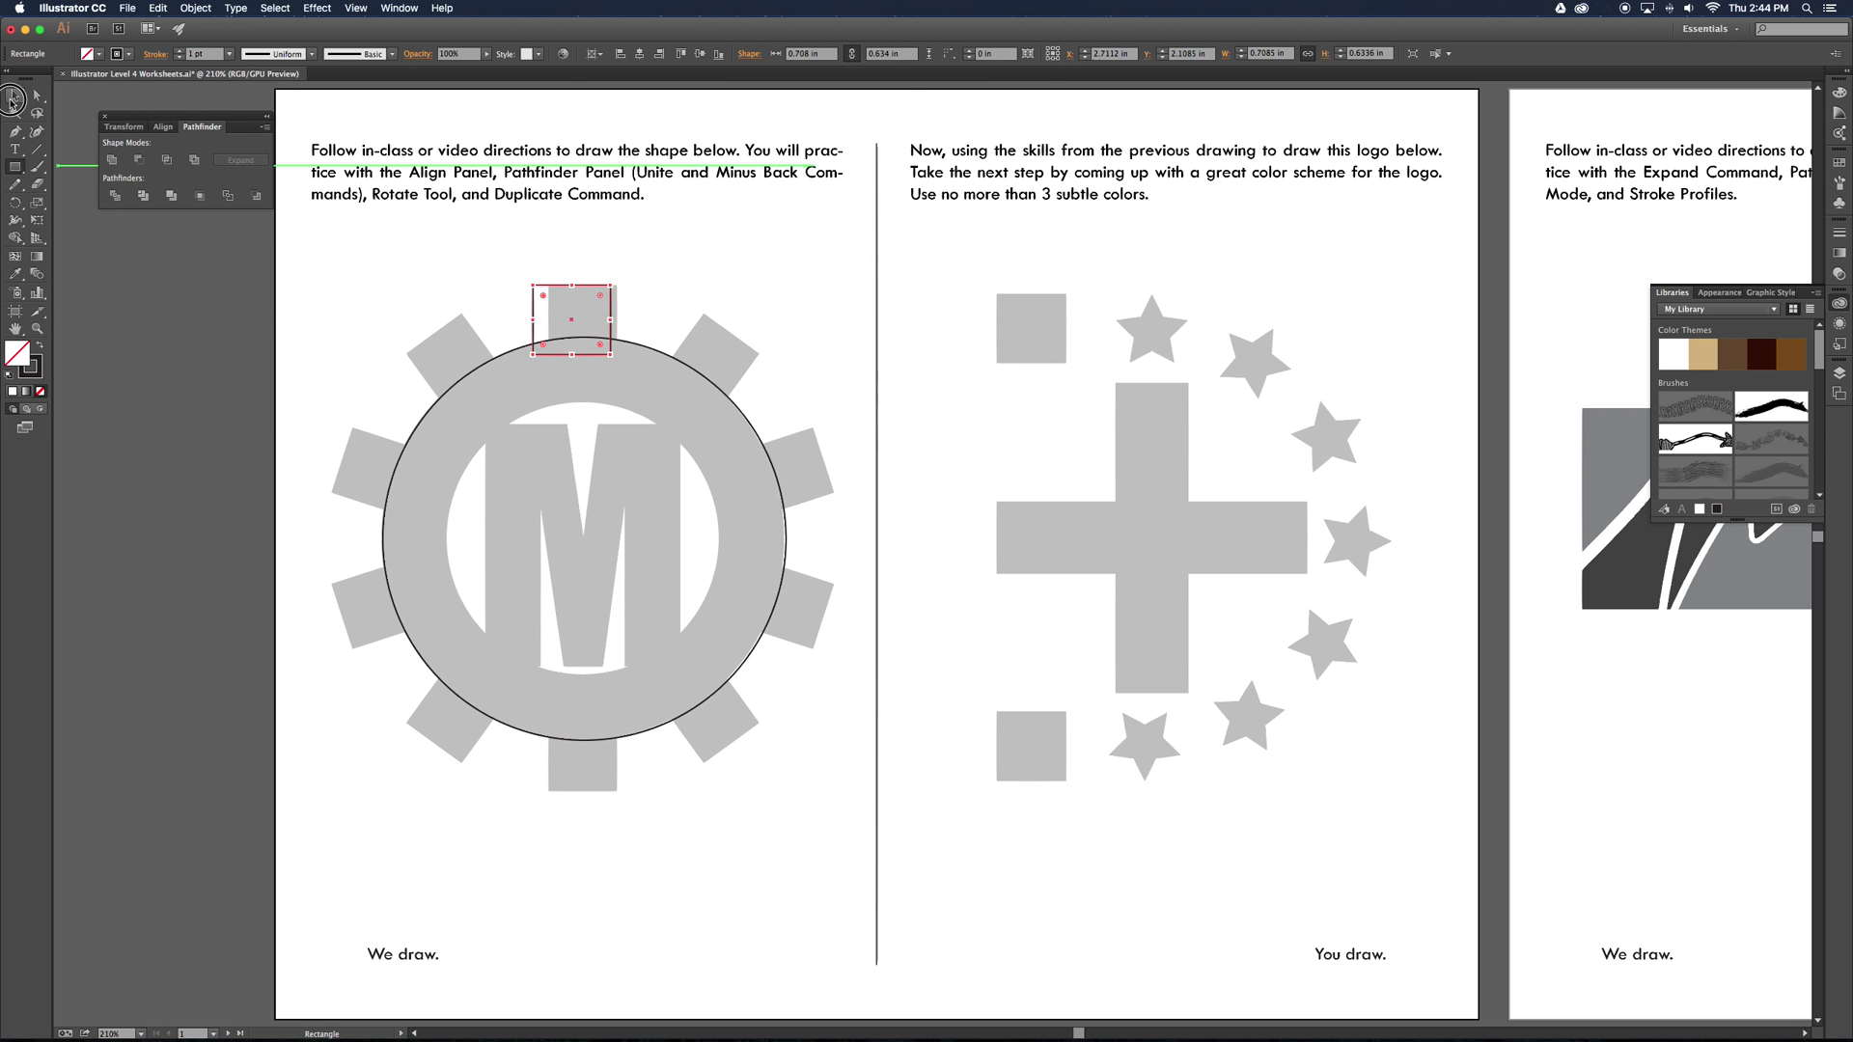
pyautogui.click(109, 308)
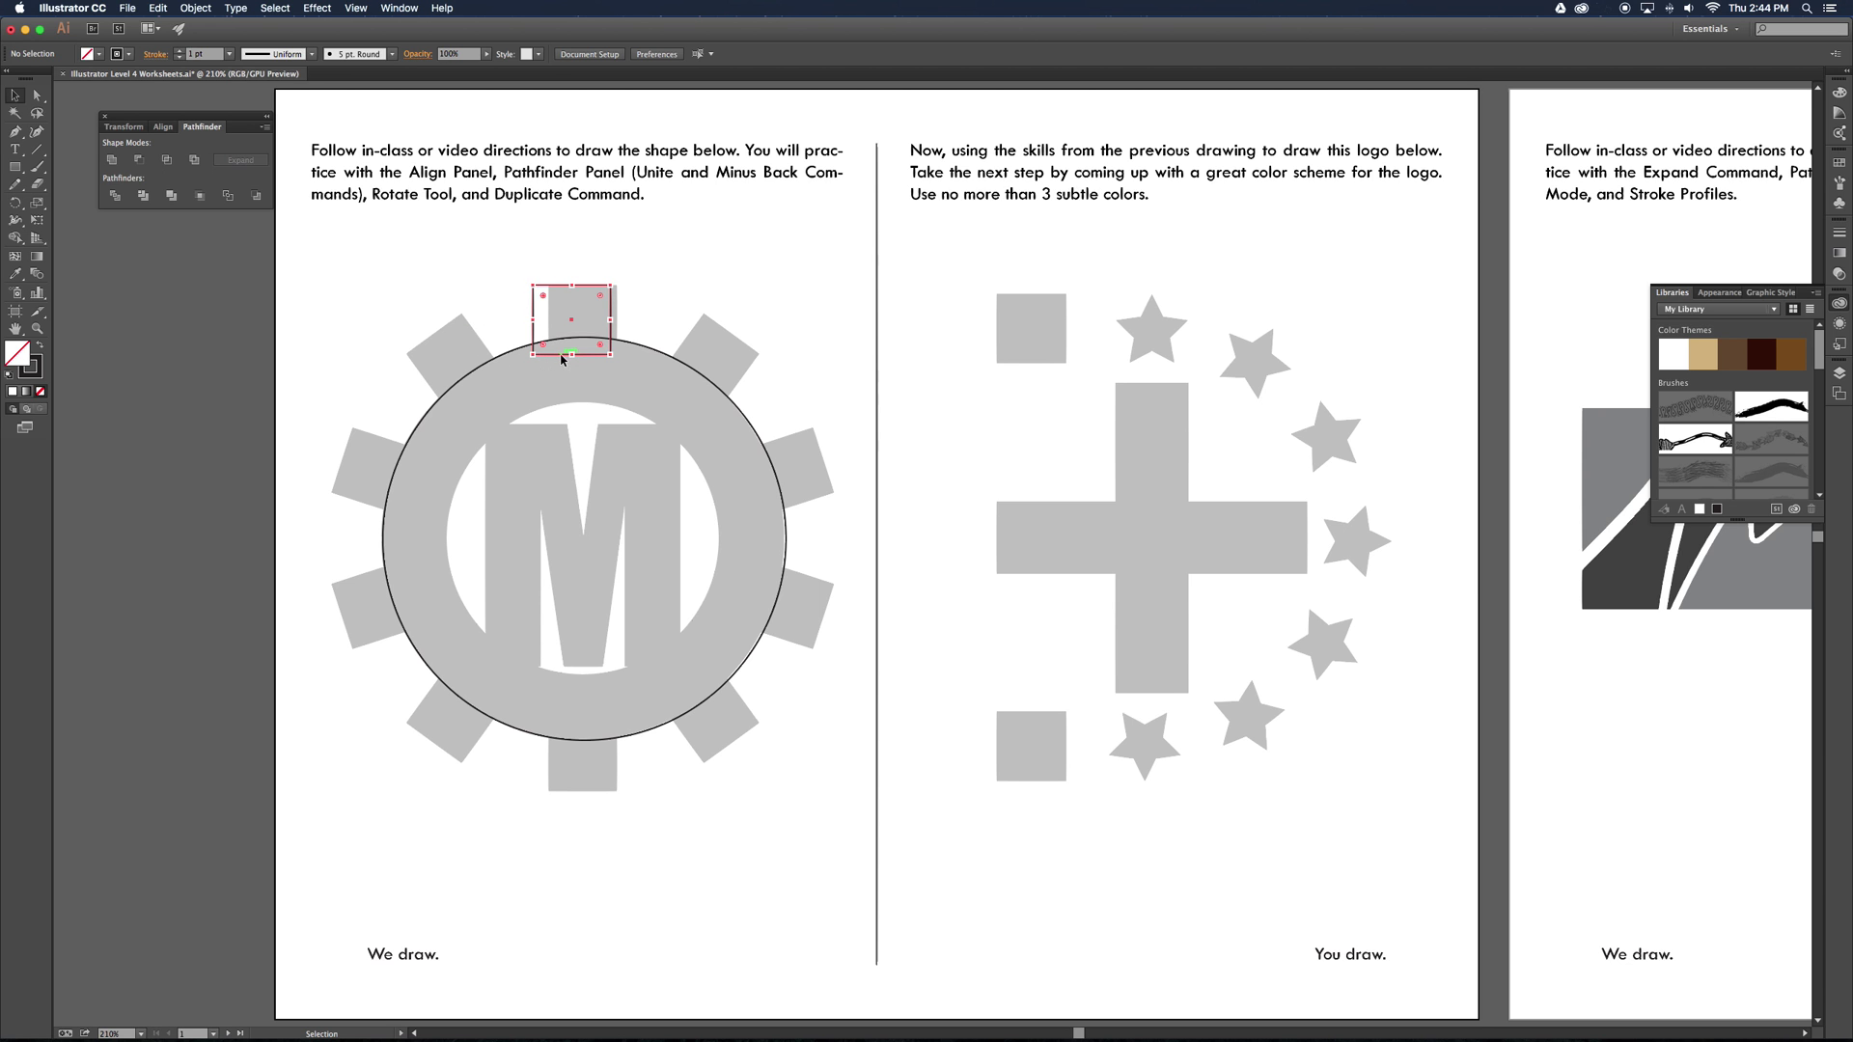
pyautogui.click(458, 384)
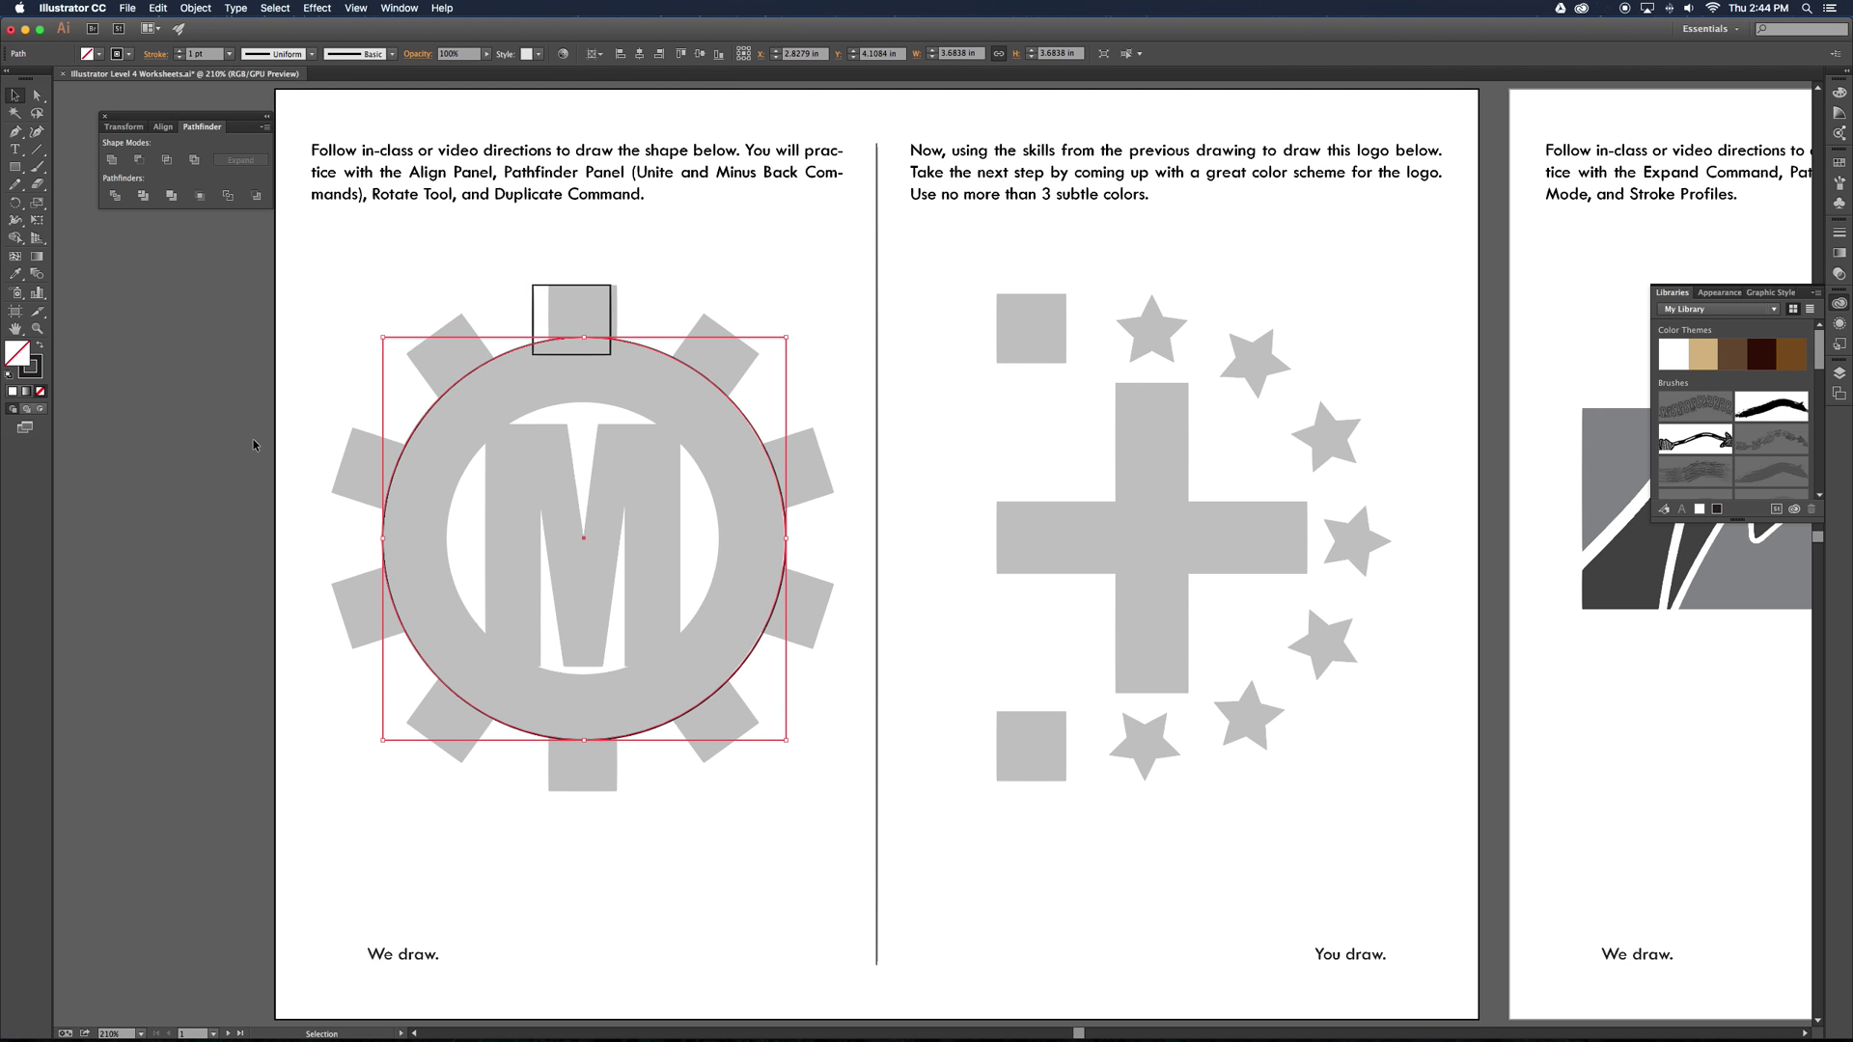
pyautogui.click(289, 444)
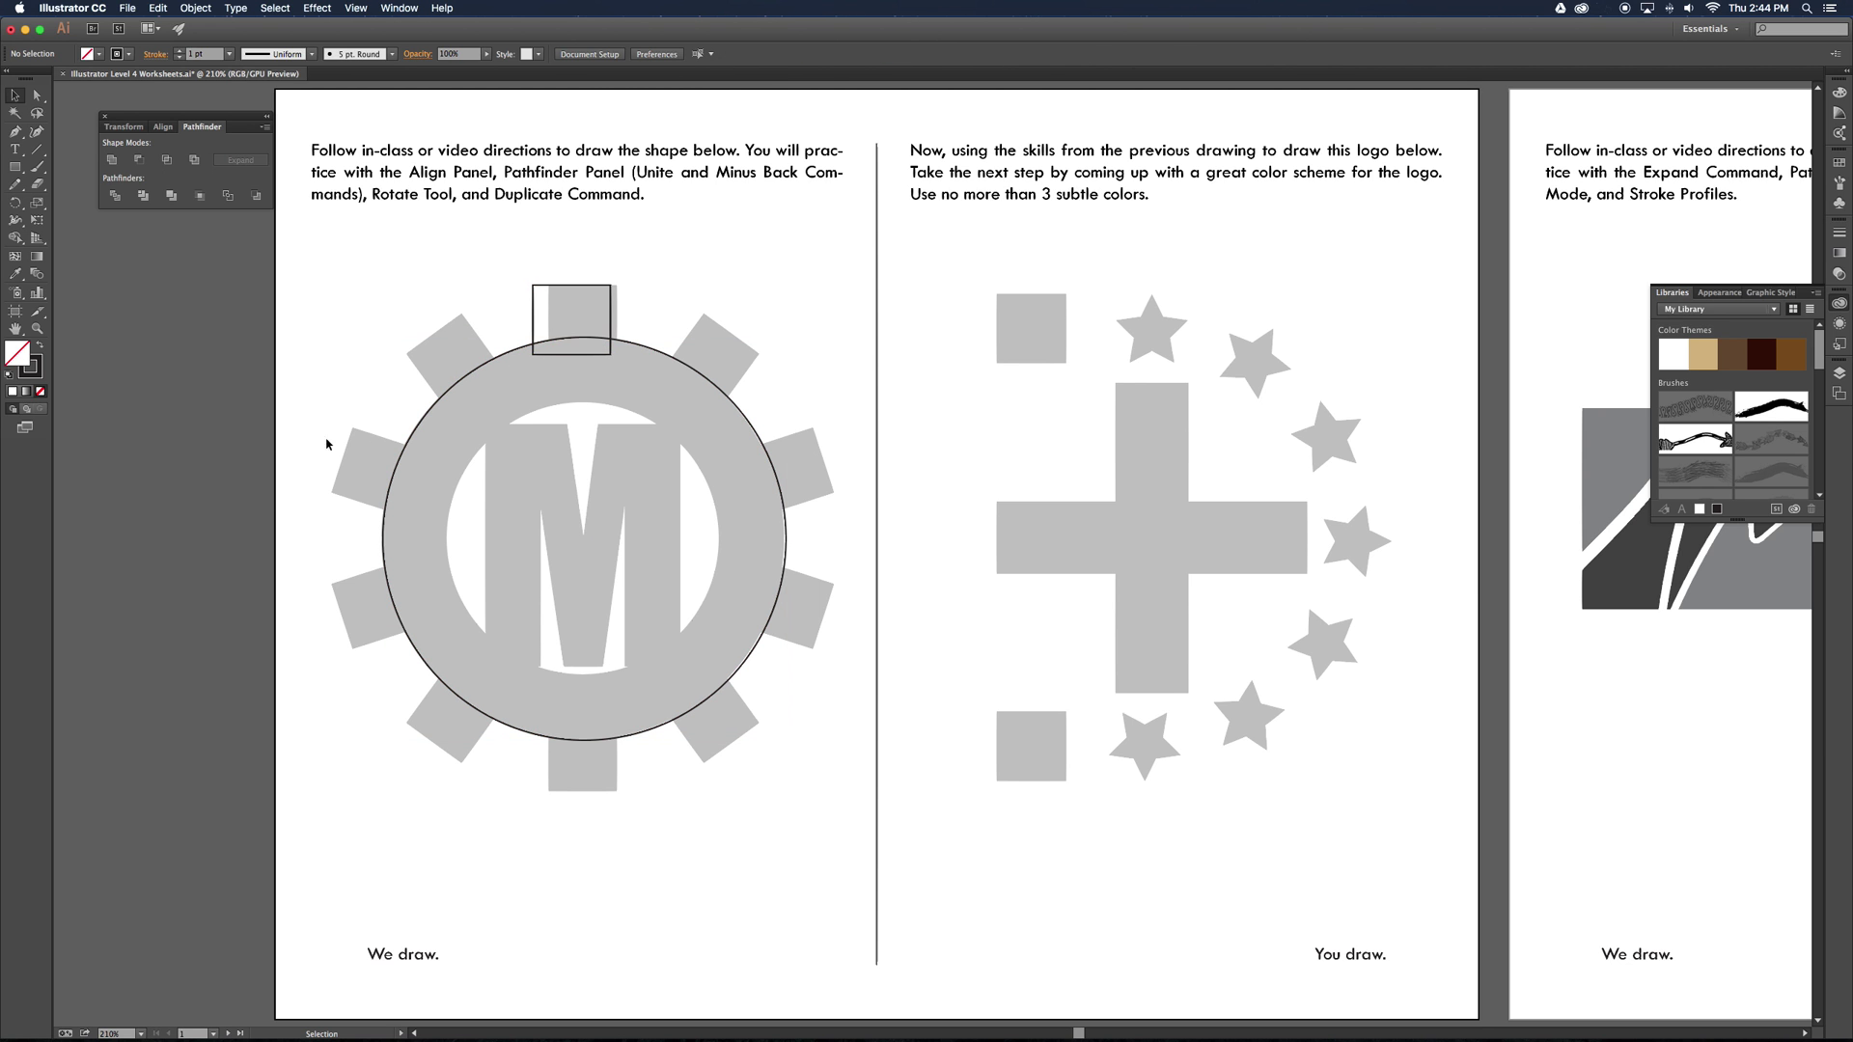
pyautogui.click(537, 318)
pyautogui.keyDown('shift'); pyautogui.click(501, 363); pyautogui.keyUp('shift')
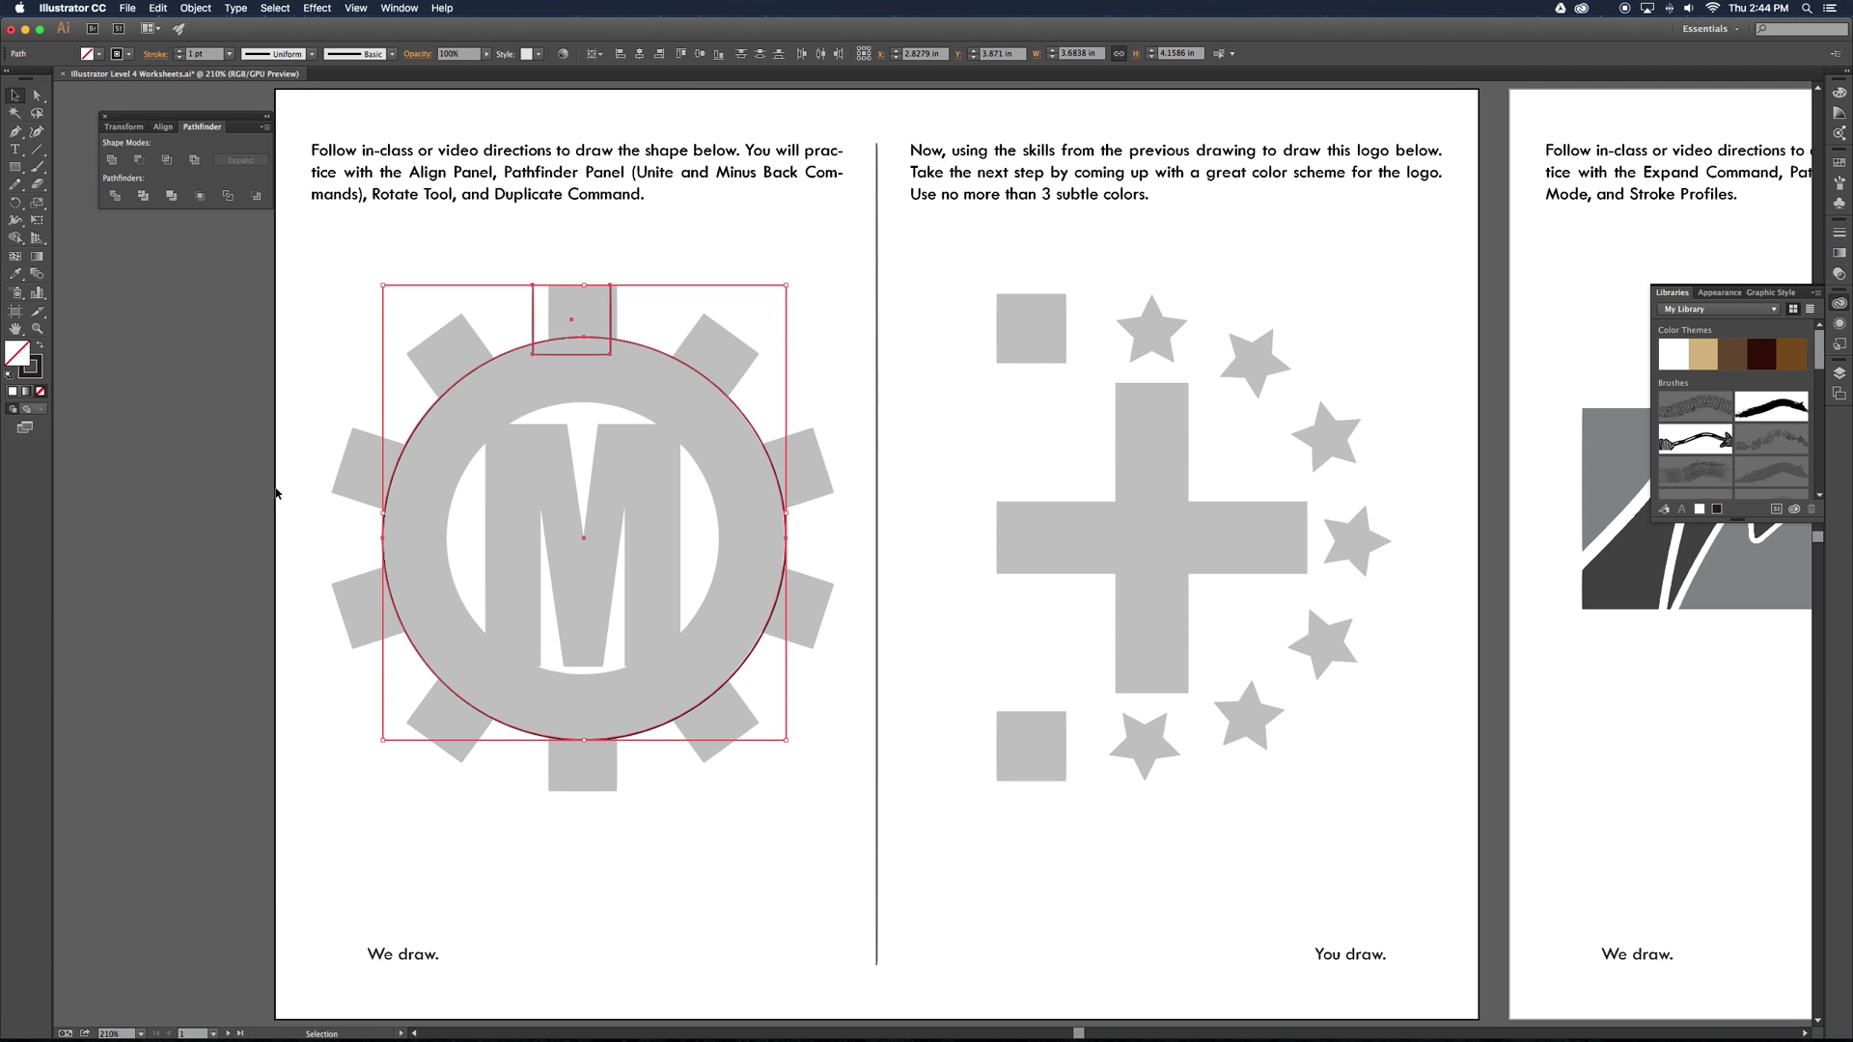
# In the Align panel, try Horizontal Align Left and Horizontal Align Center, undoing each.
pyautogui.click(165, 126)
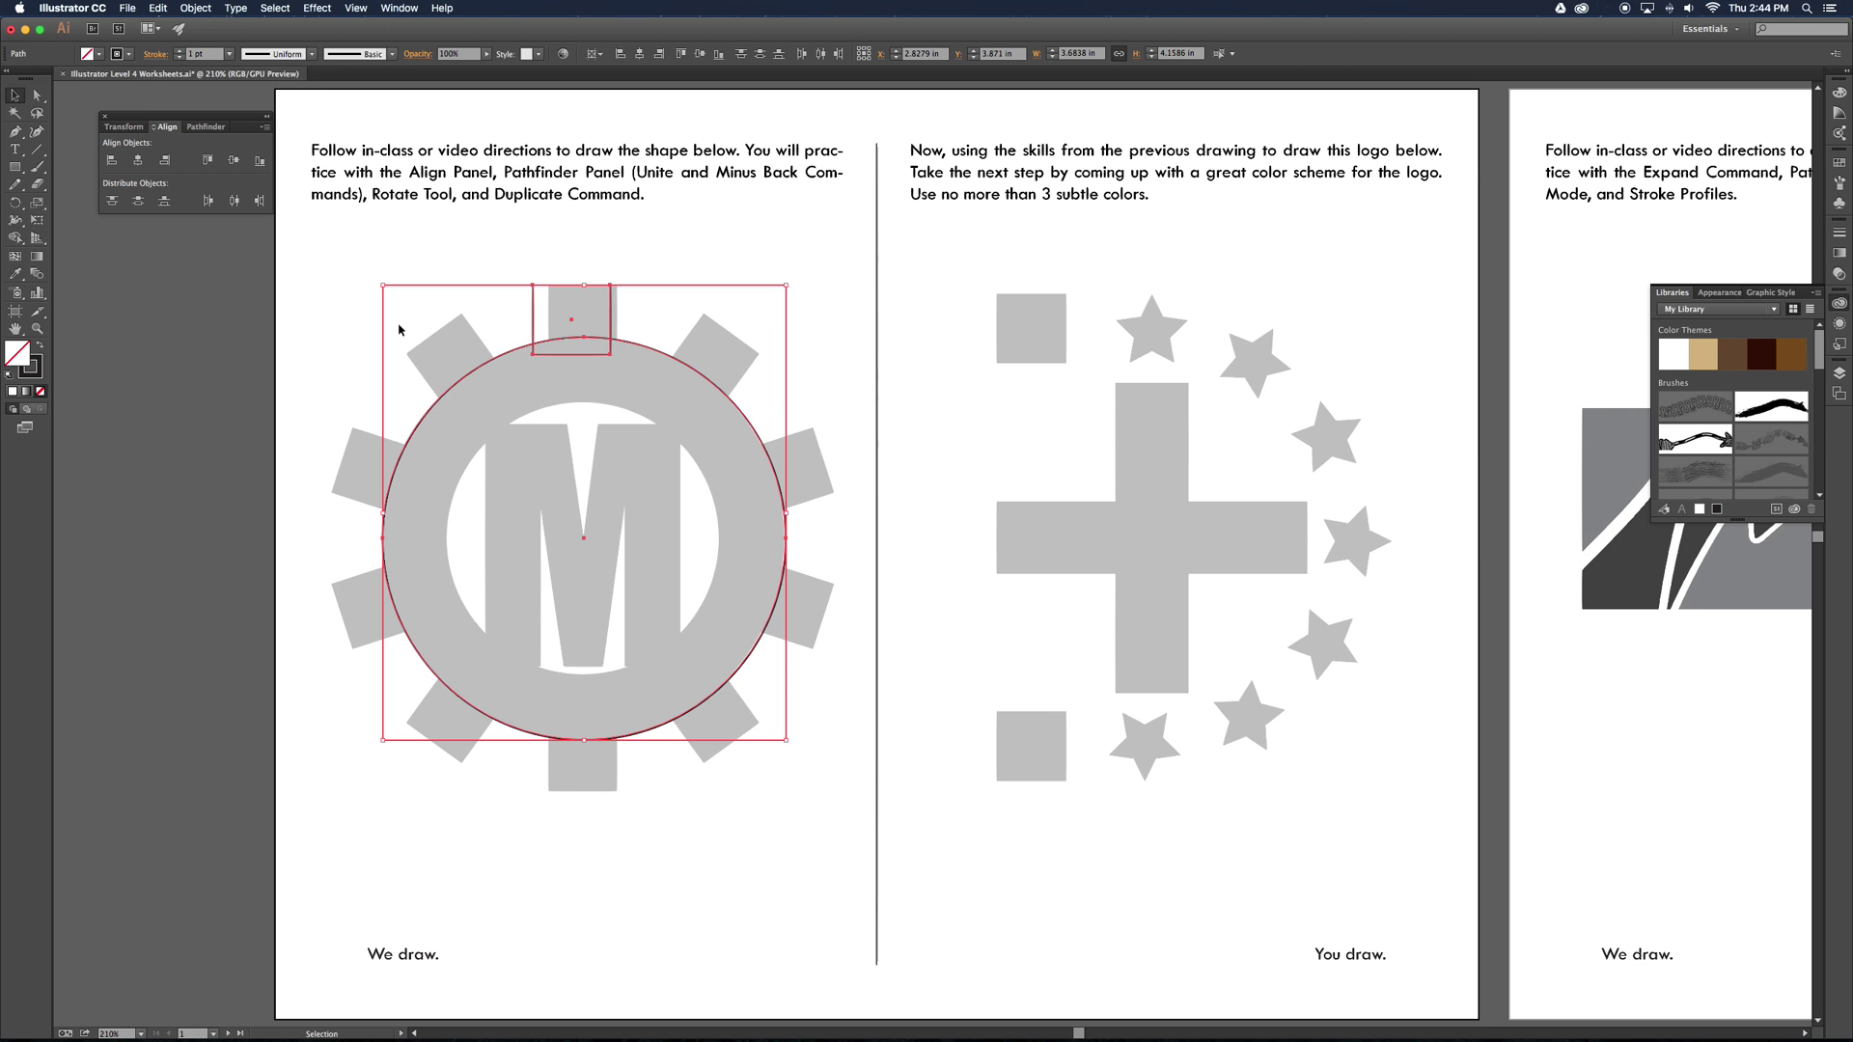
pyautogui.click(112, 162)
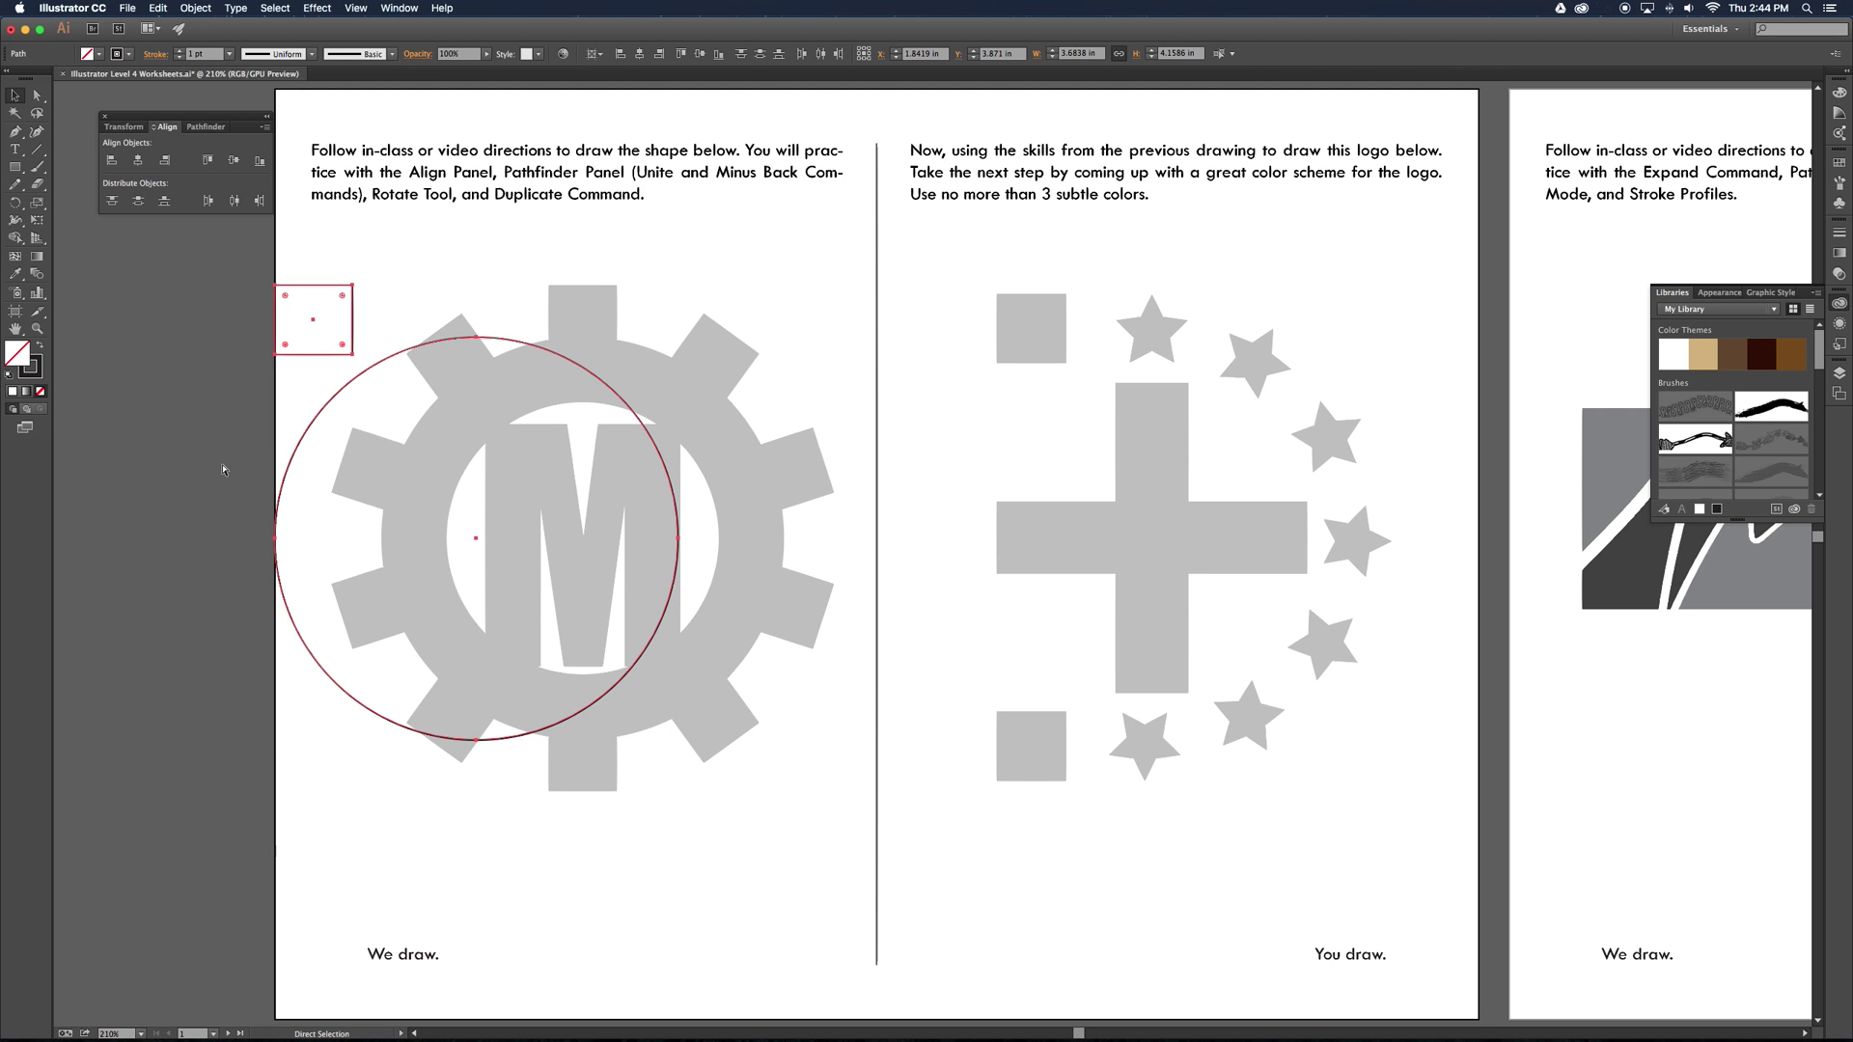
pyautogui.press('super+z')
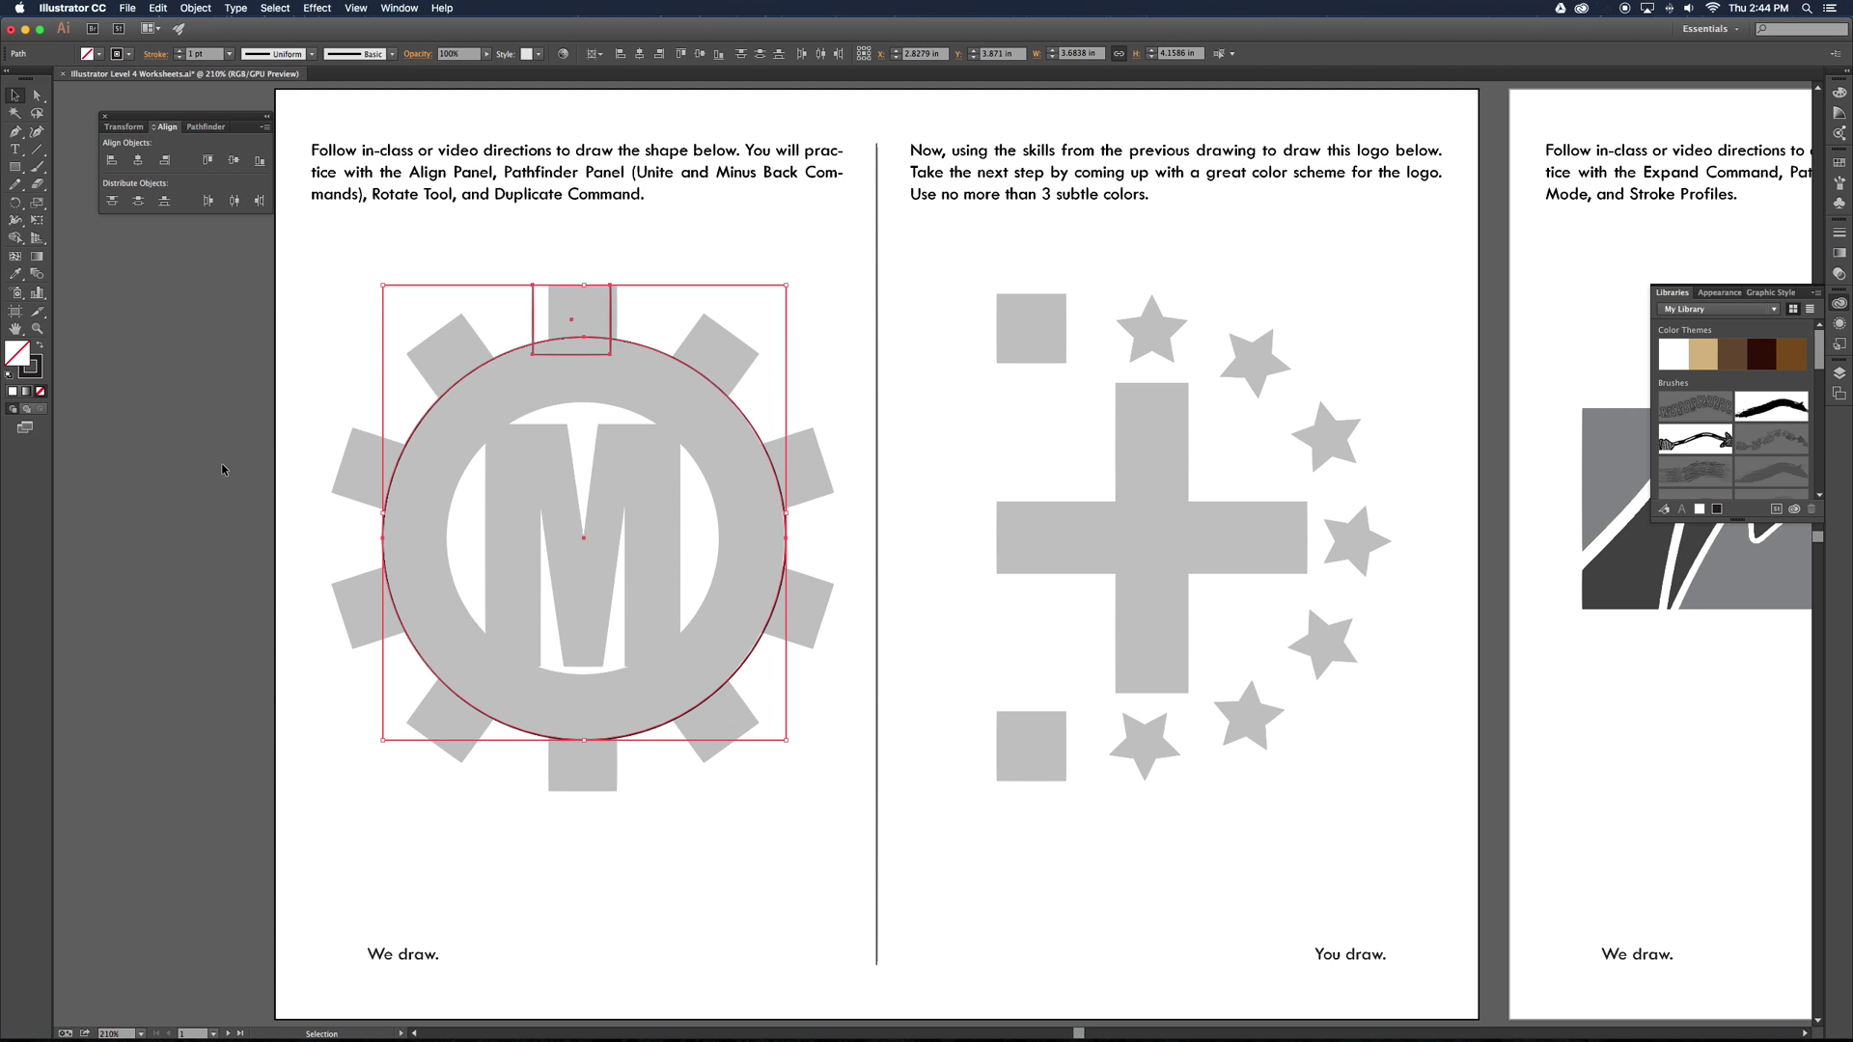
pyautogui.click(139, 166)
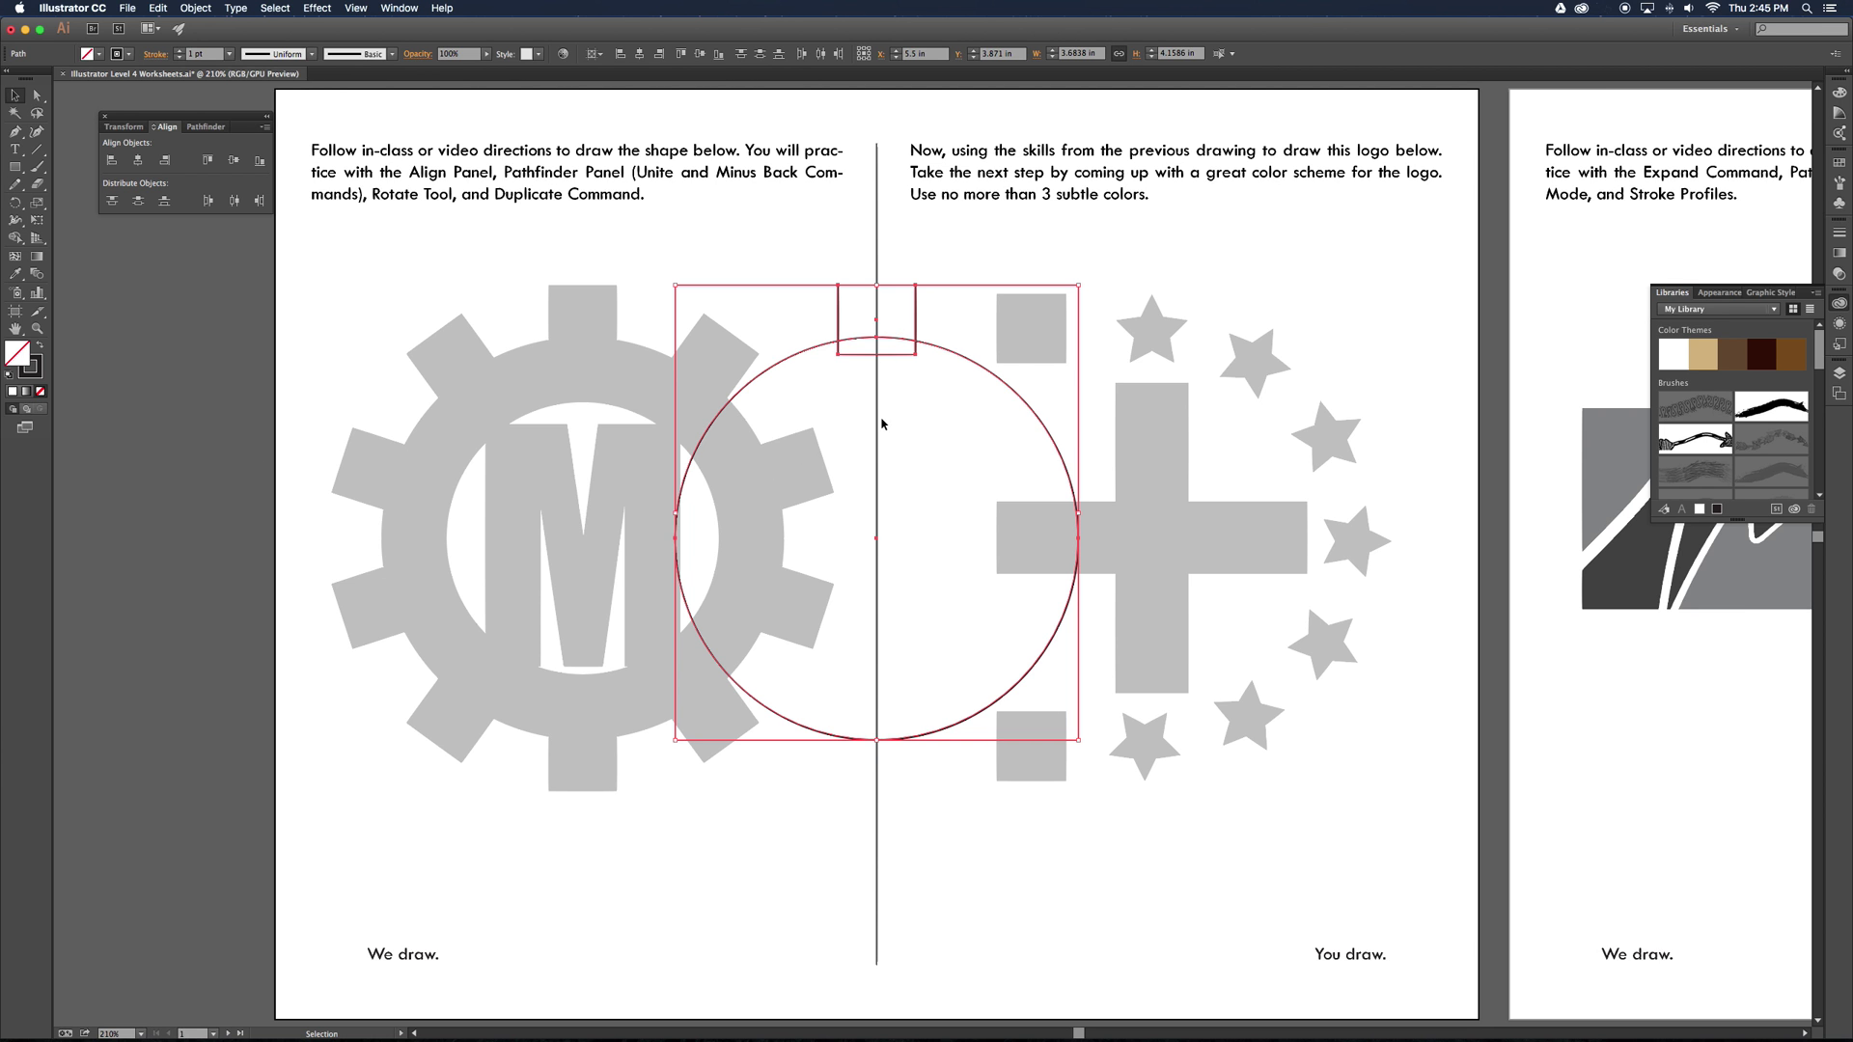
pyautogui.press('super+z')
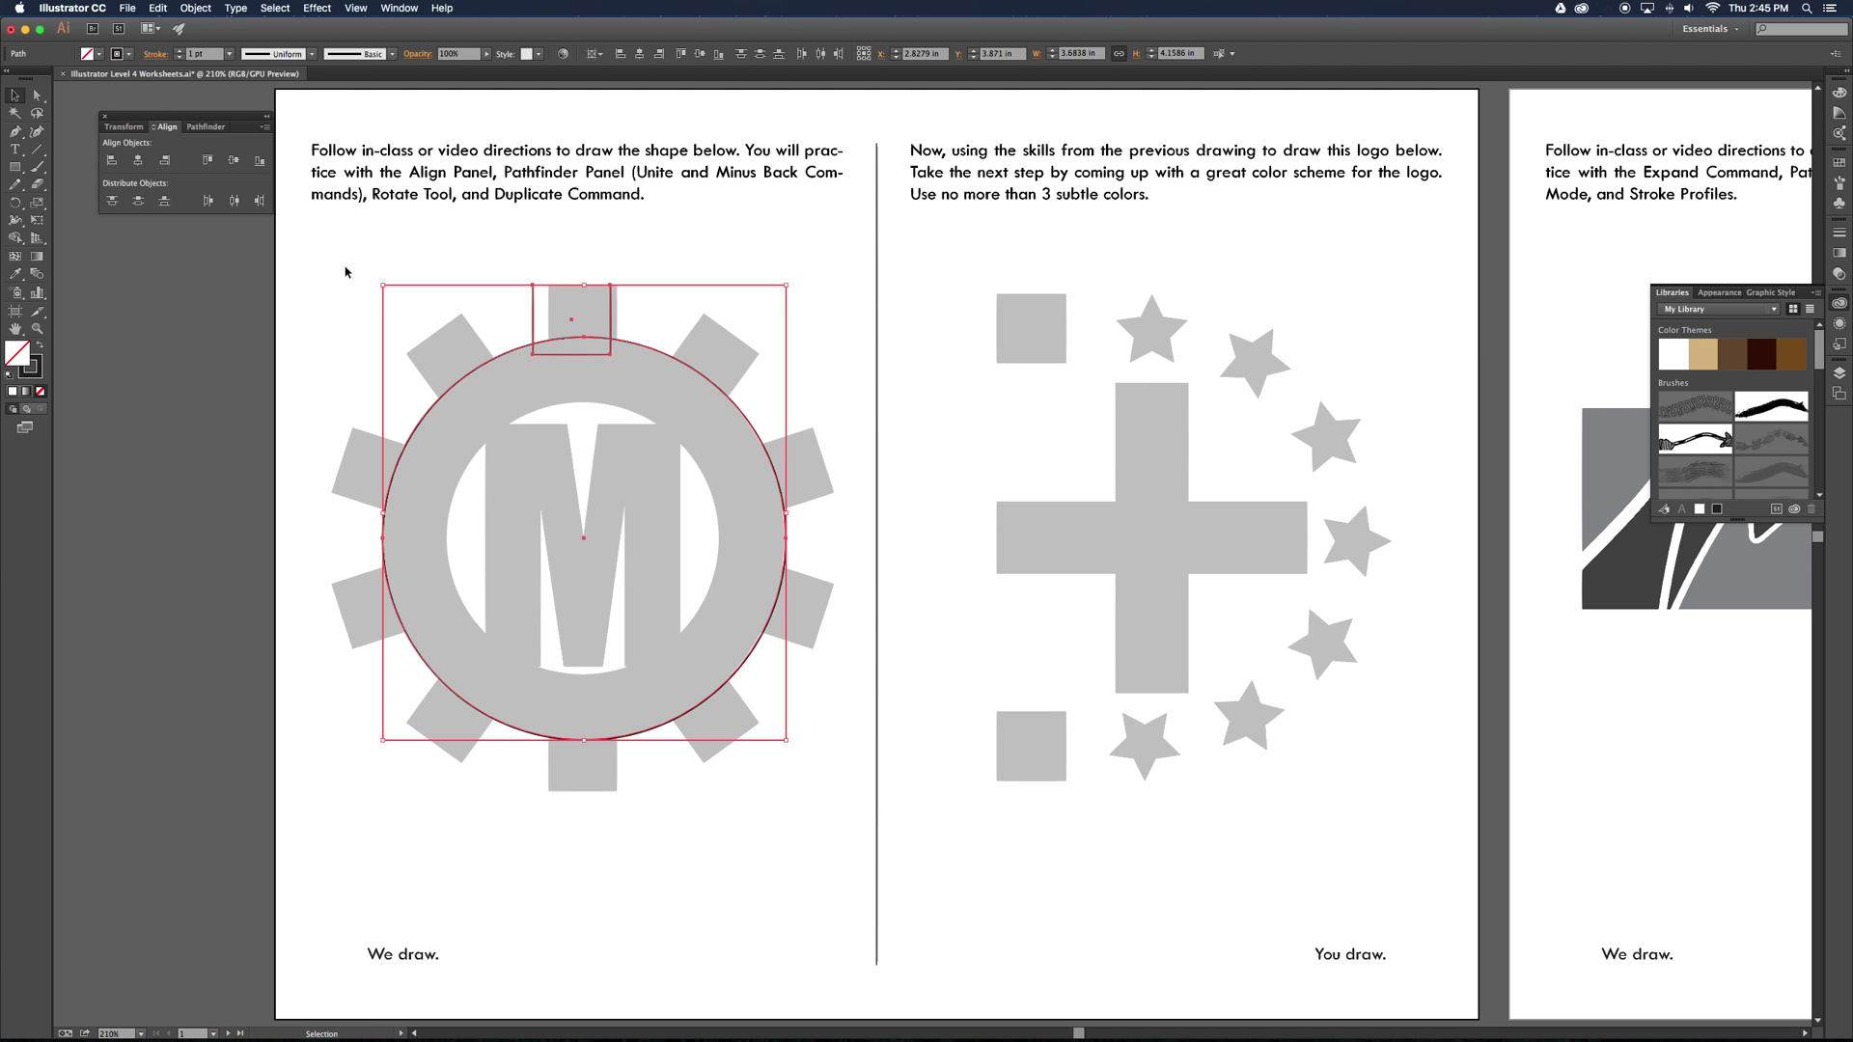
pyautogui.click(266, 127)
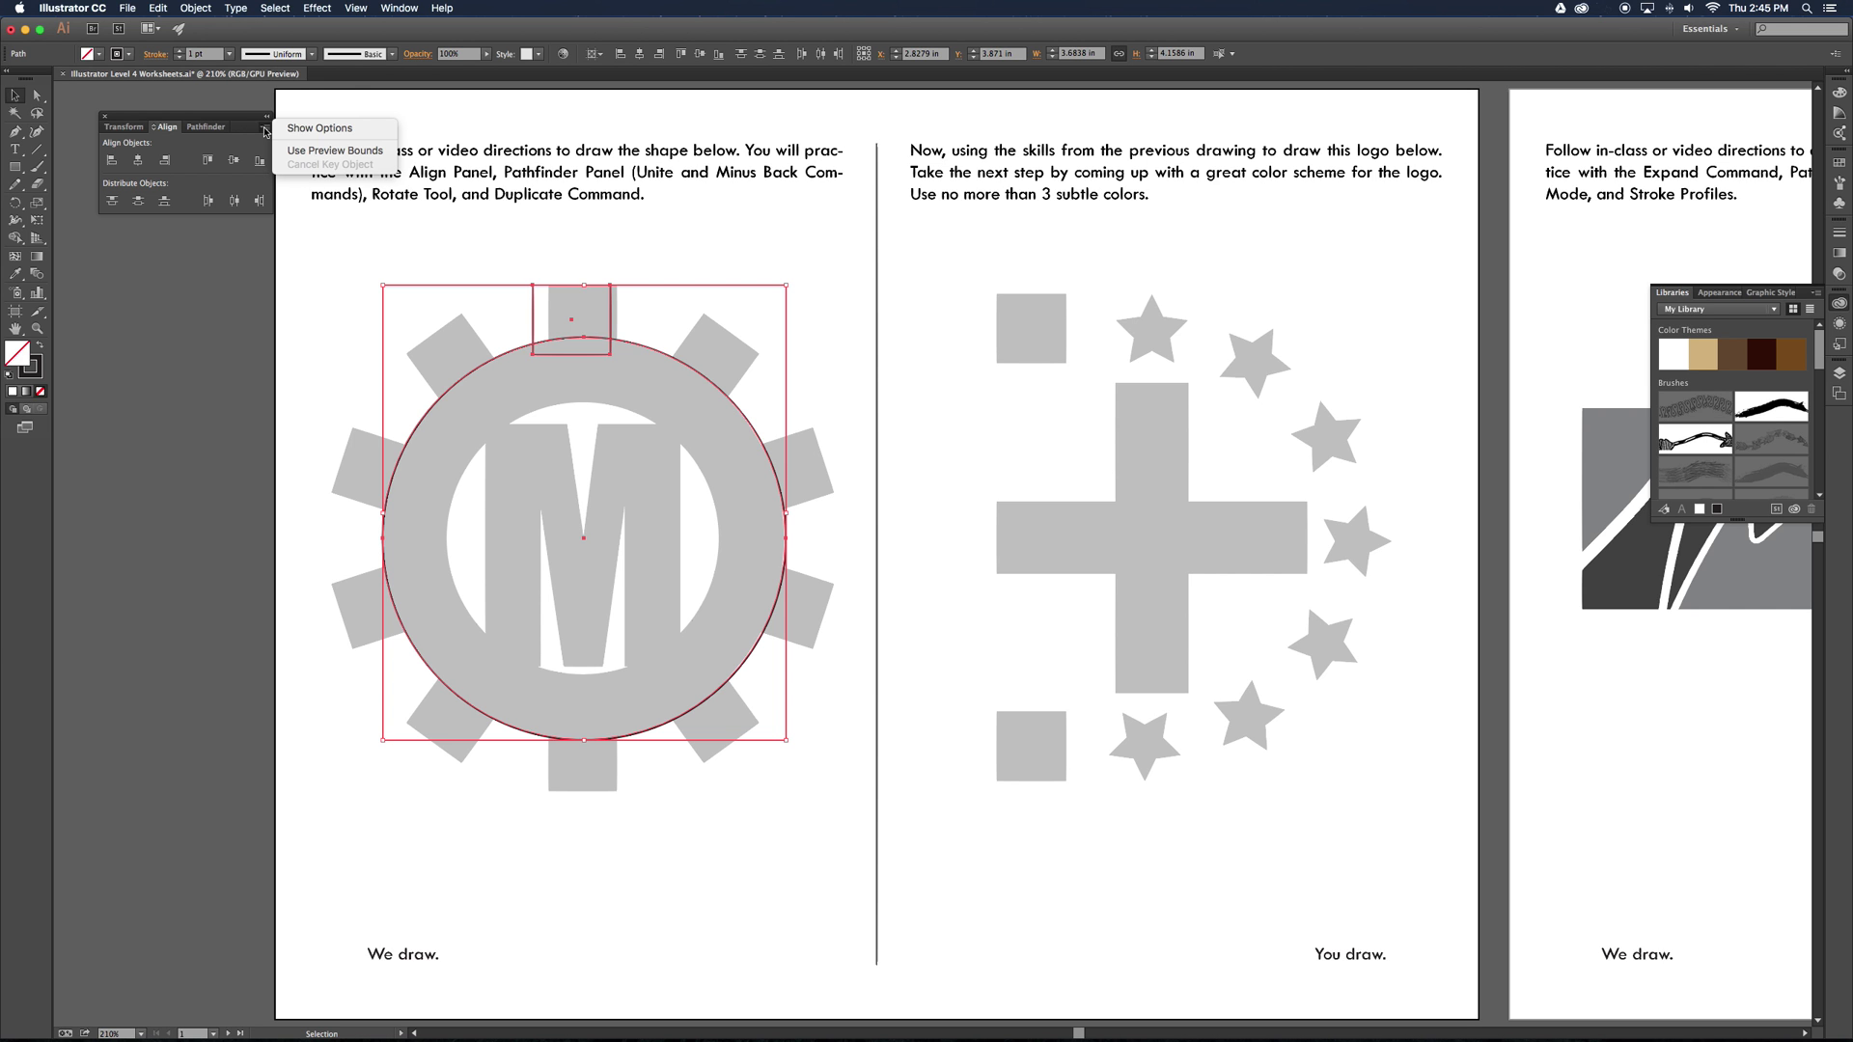
pyautogui.click(301, 128)
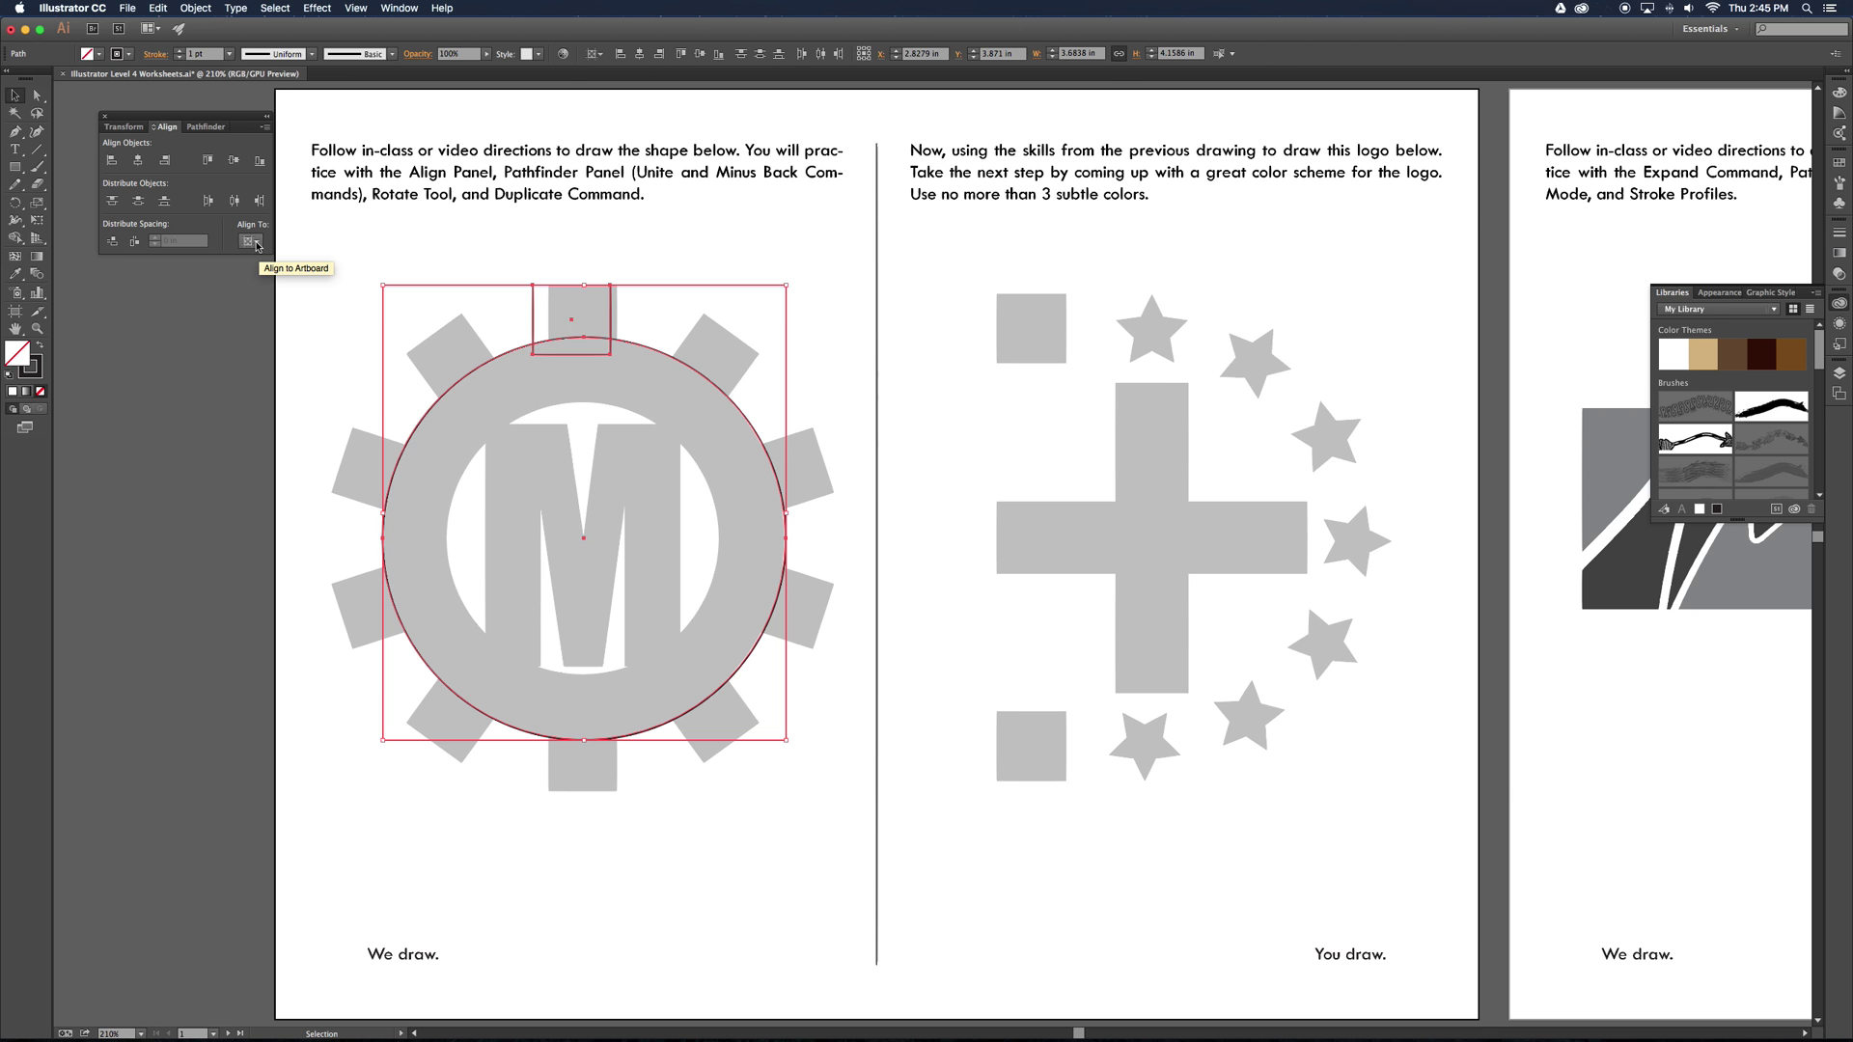
pyautogui.click(255, 243)
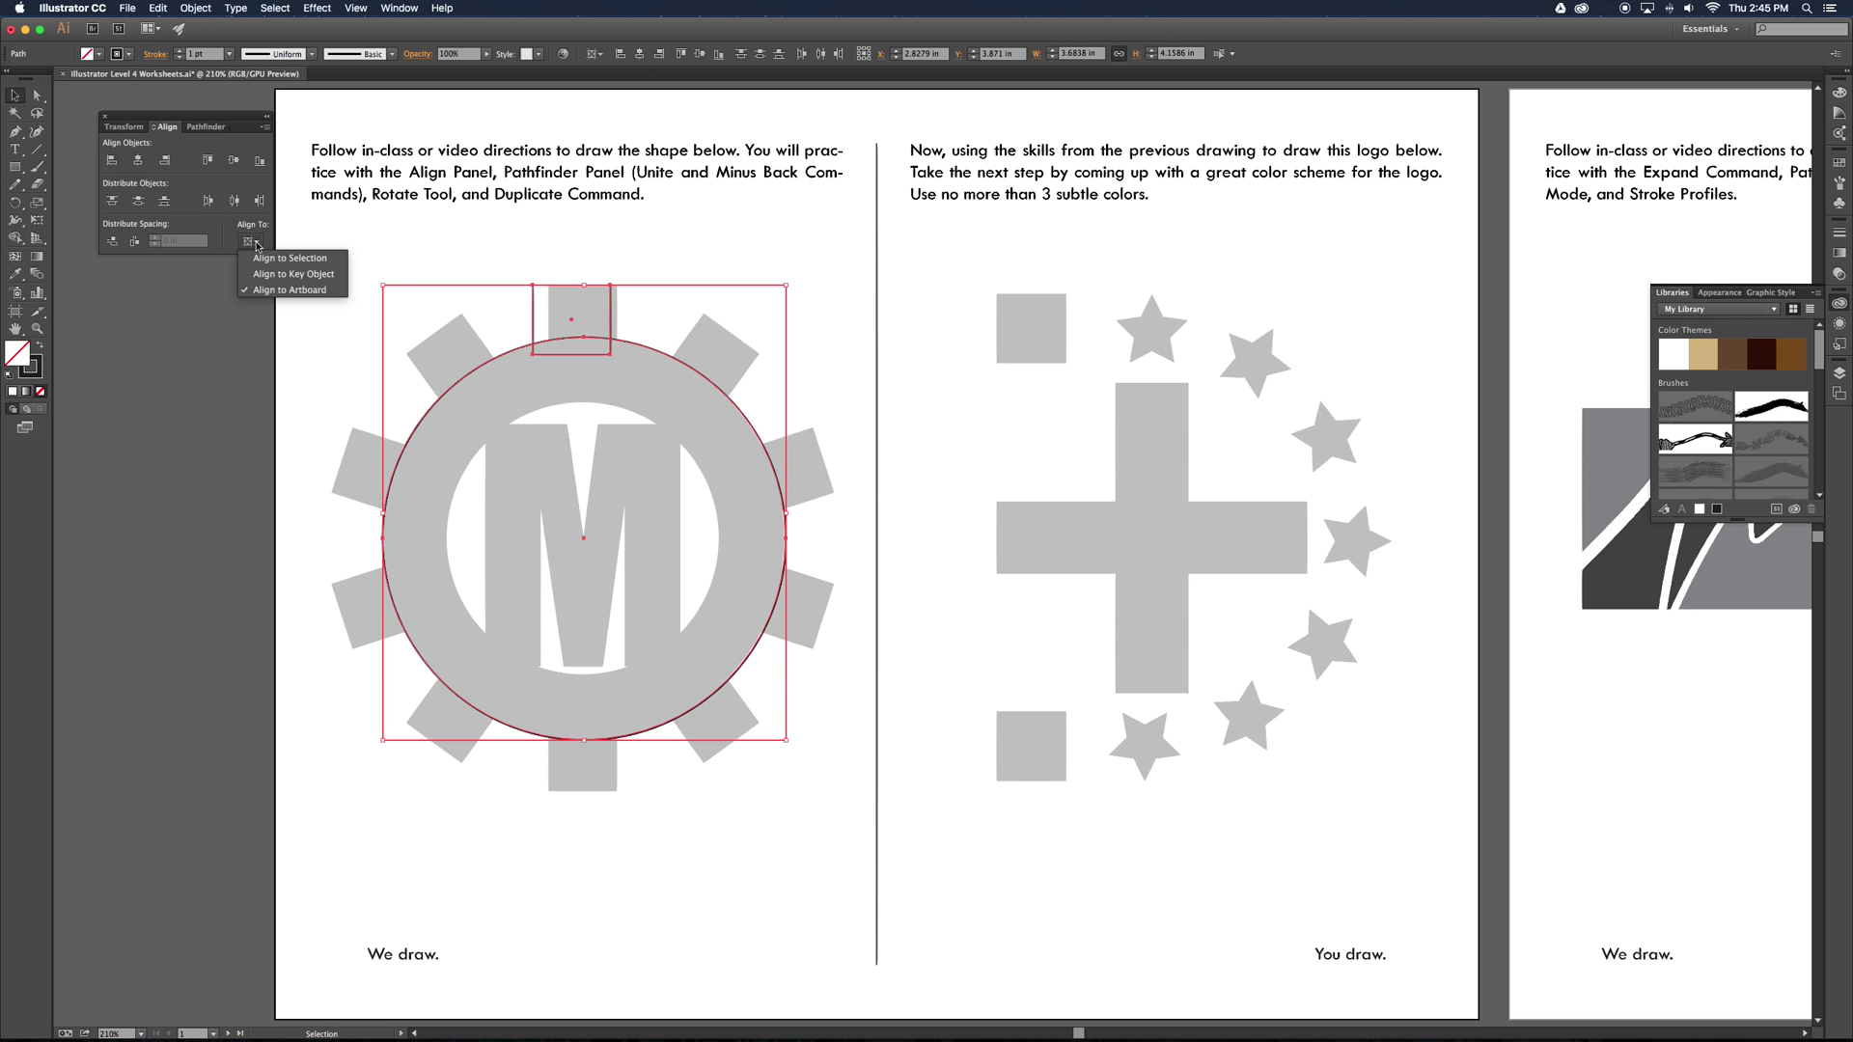
pyautogui.click(335, 264)
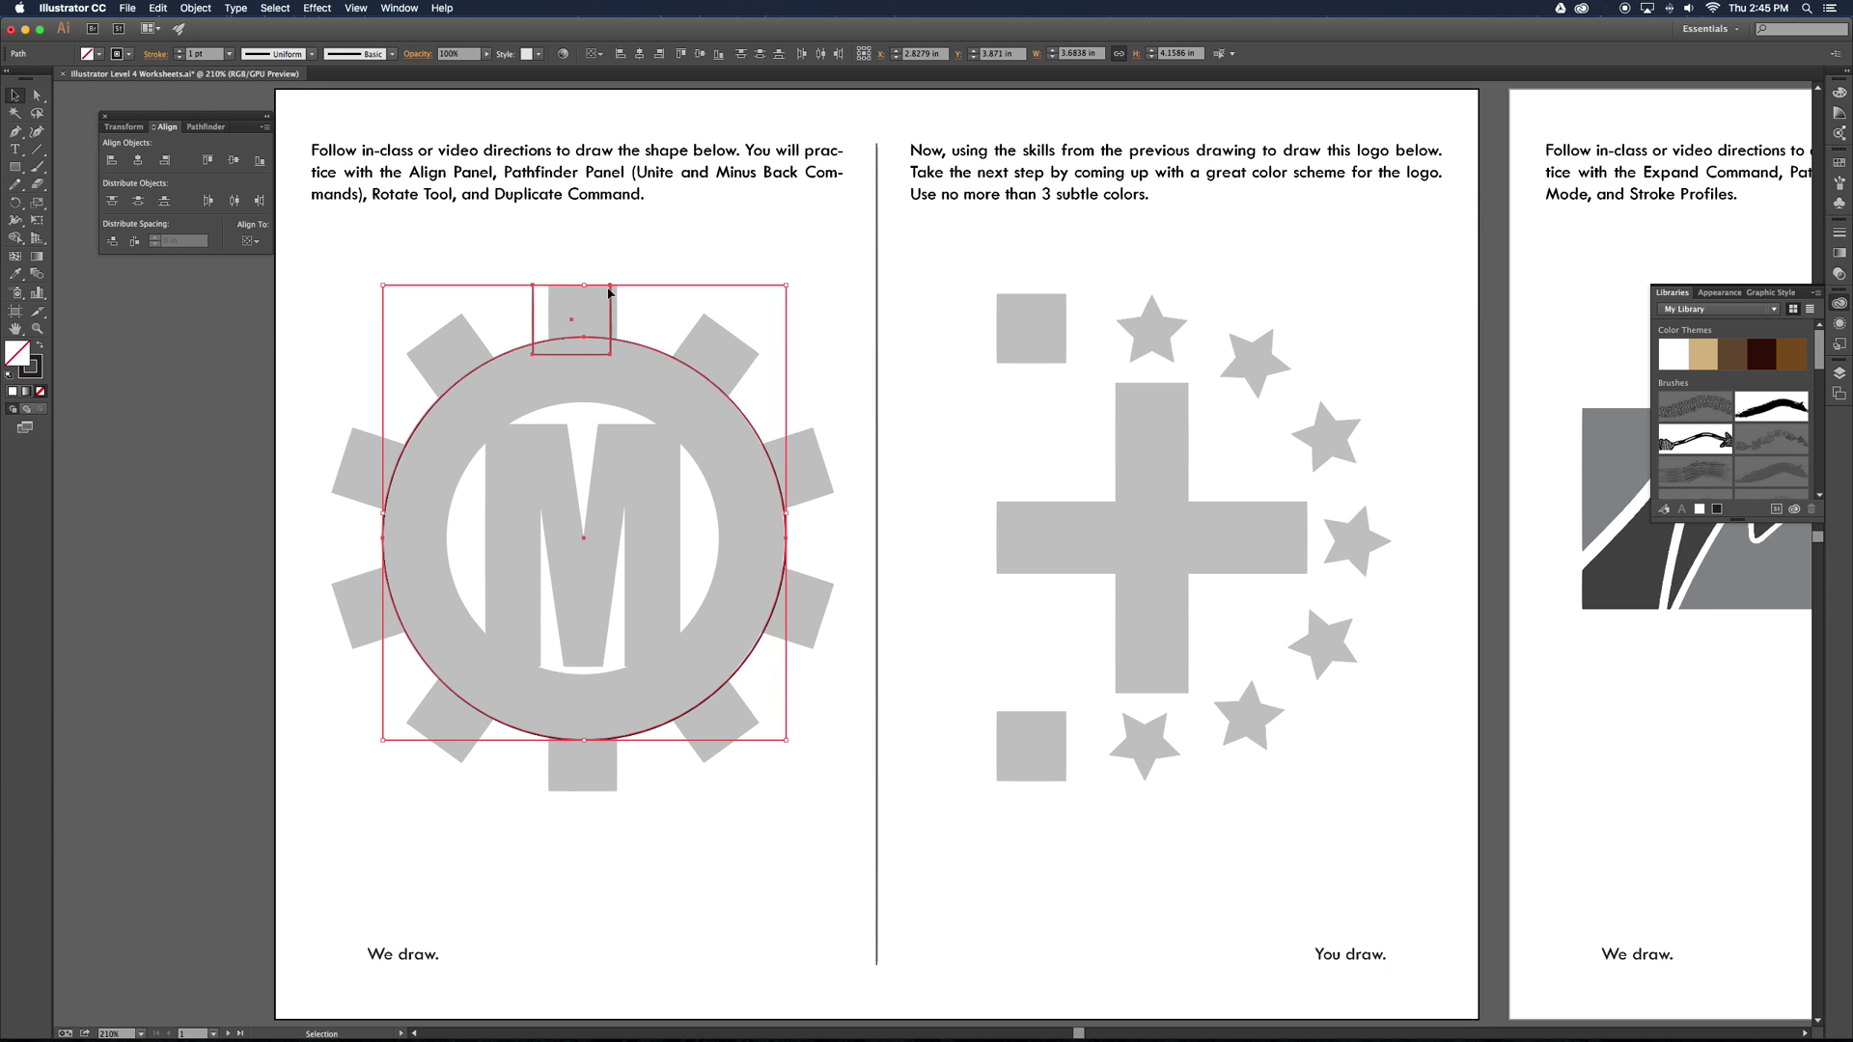
pyautogui.click(138, 160)
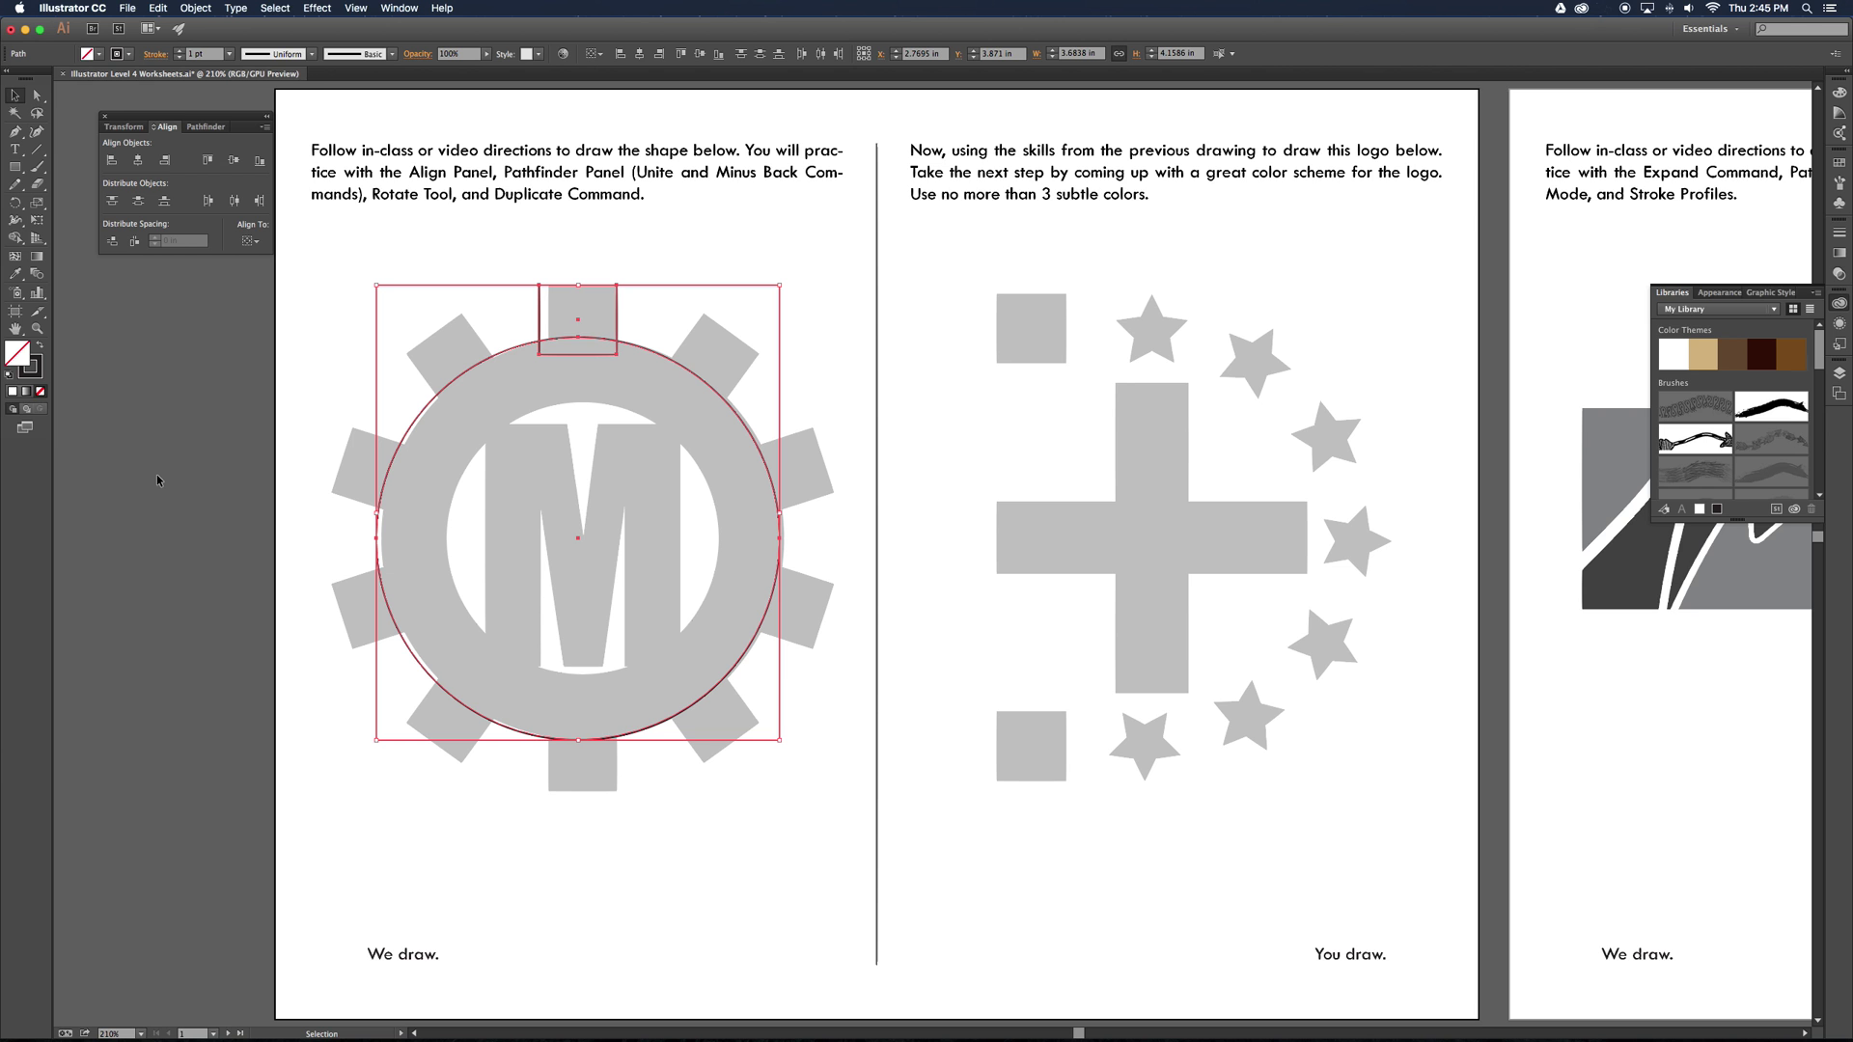
pyautogui.press('a')
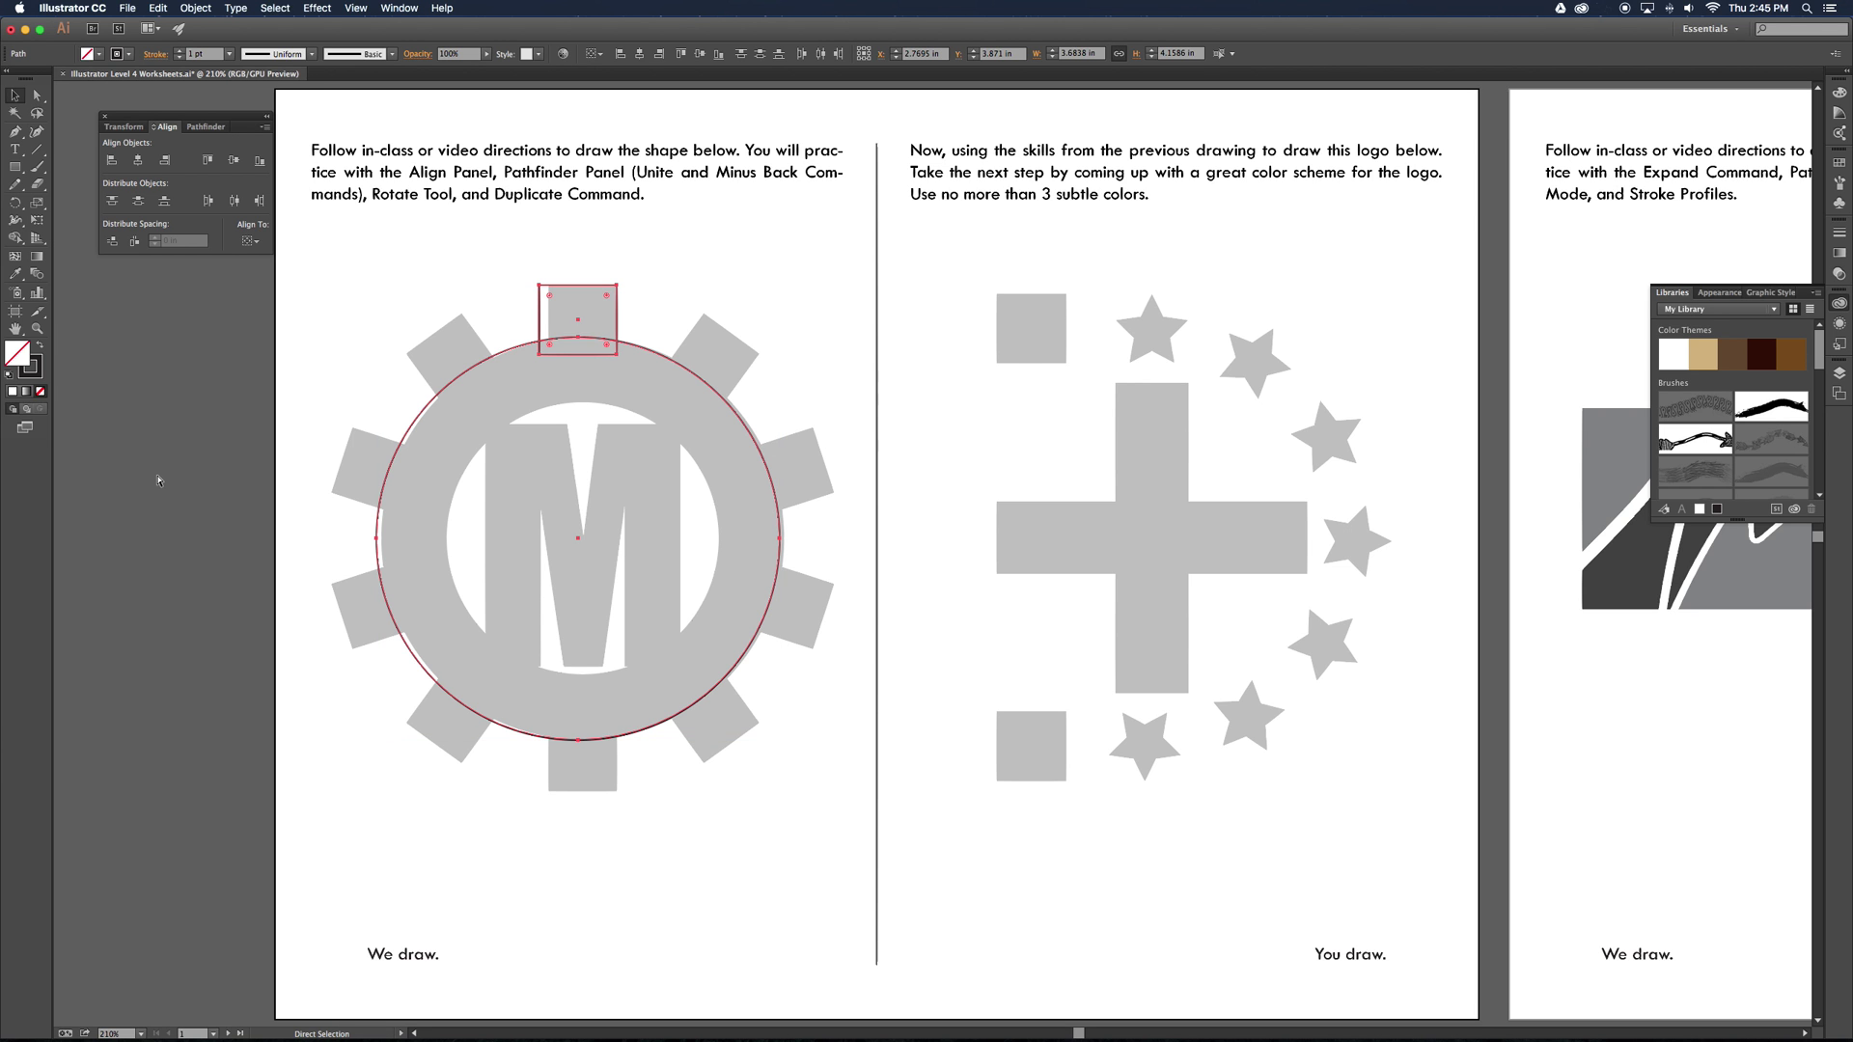
pyautogui.press('v')
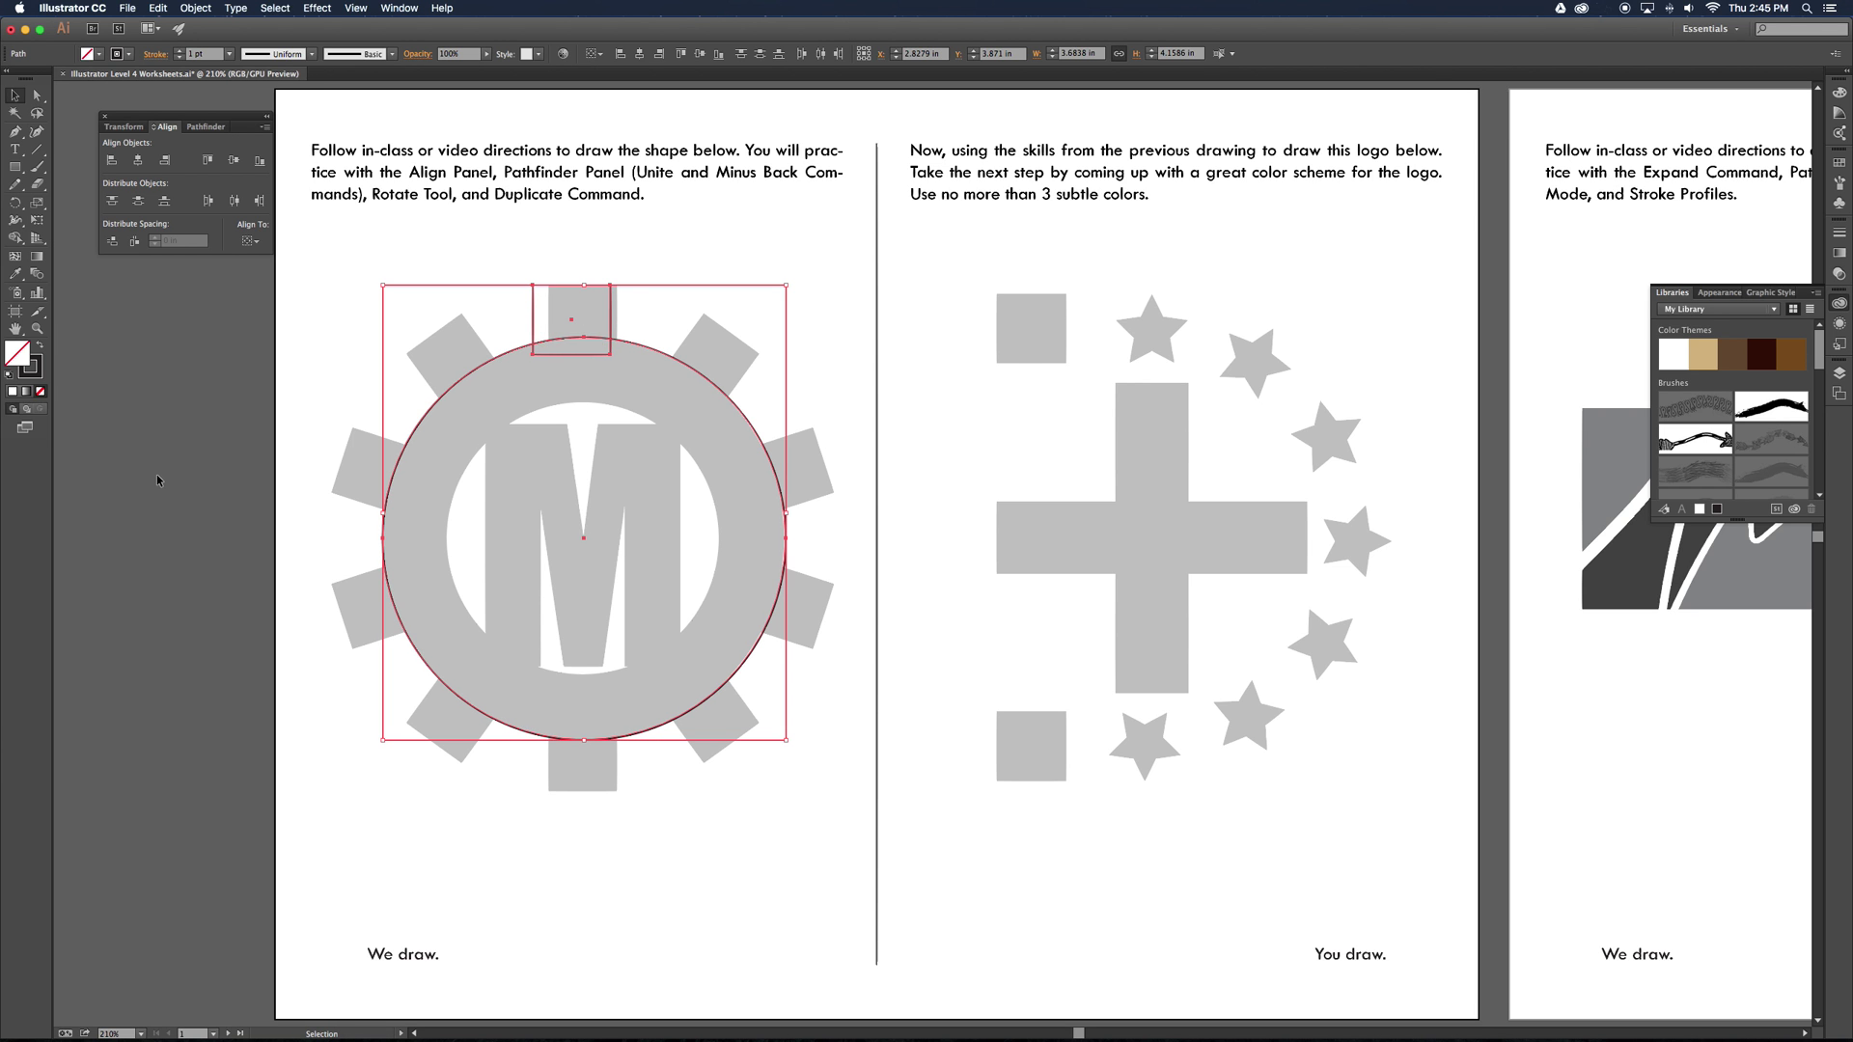
pyautogui.click(254, 241)
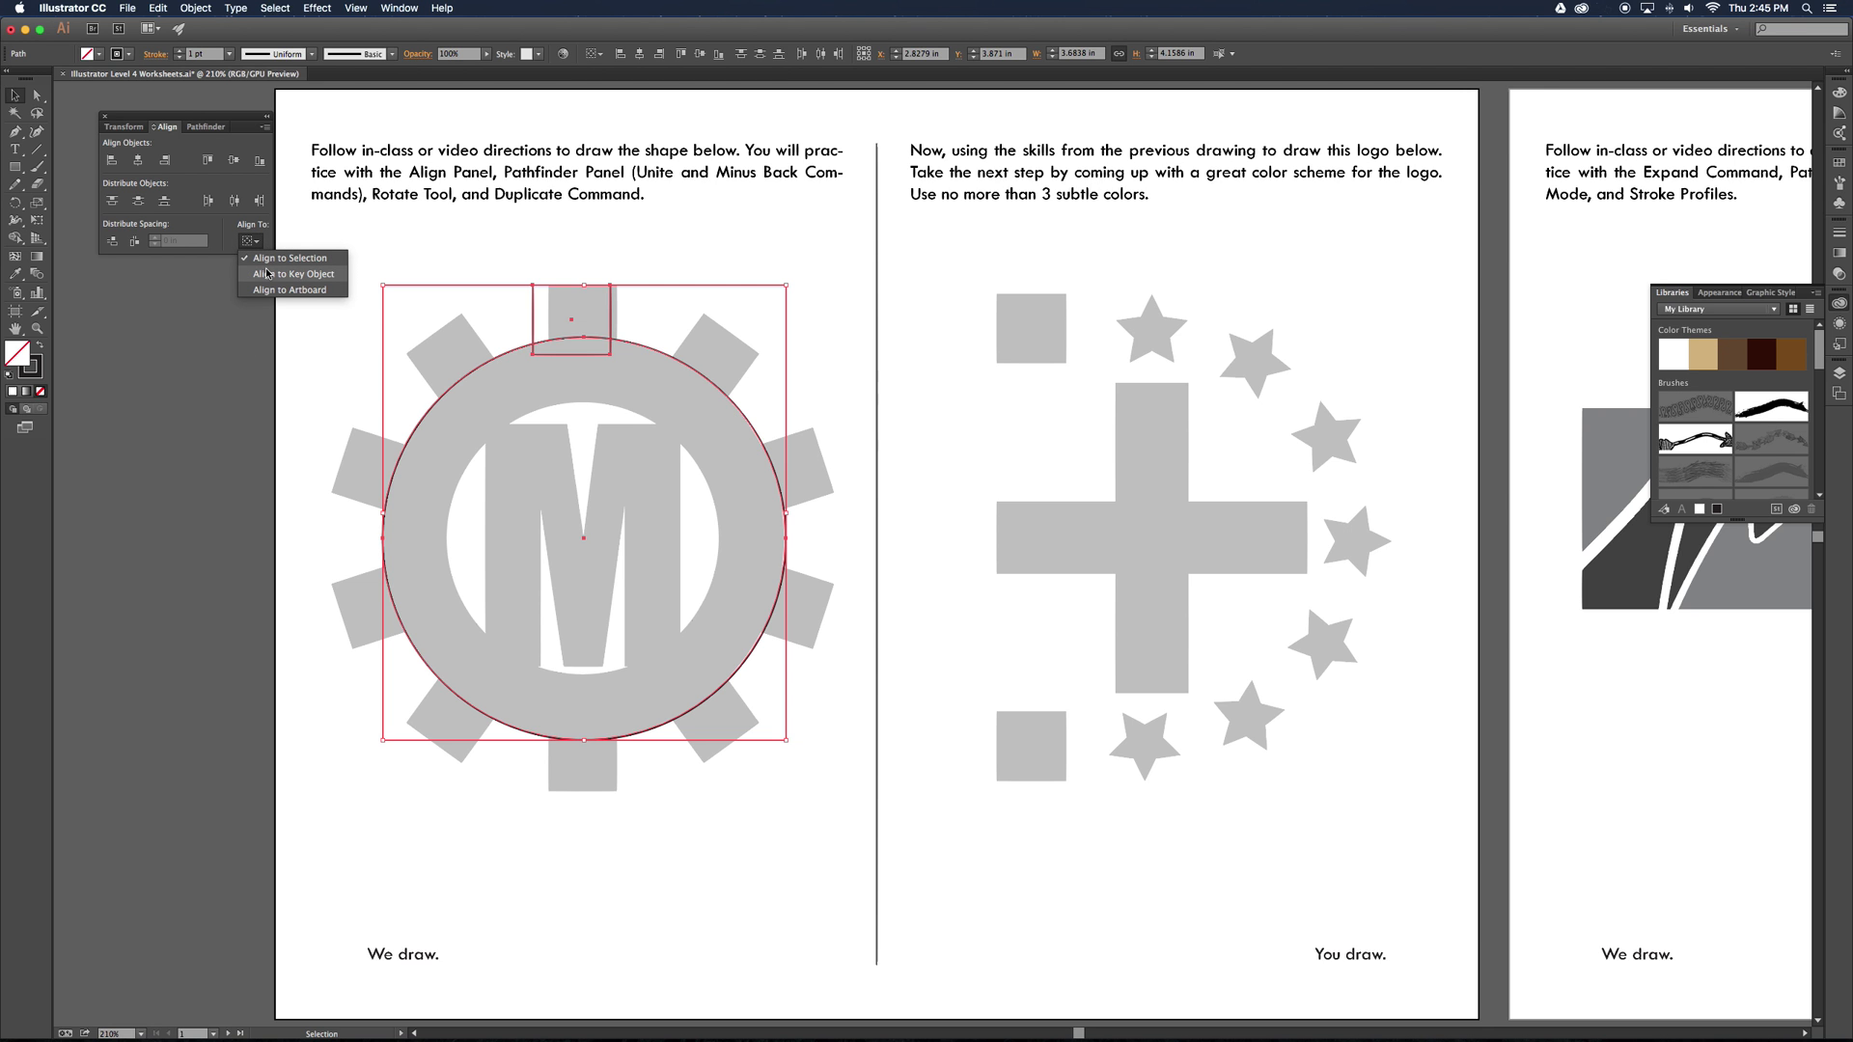
pyautogui.click(184, 124)
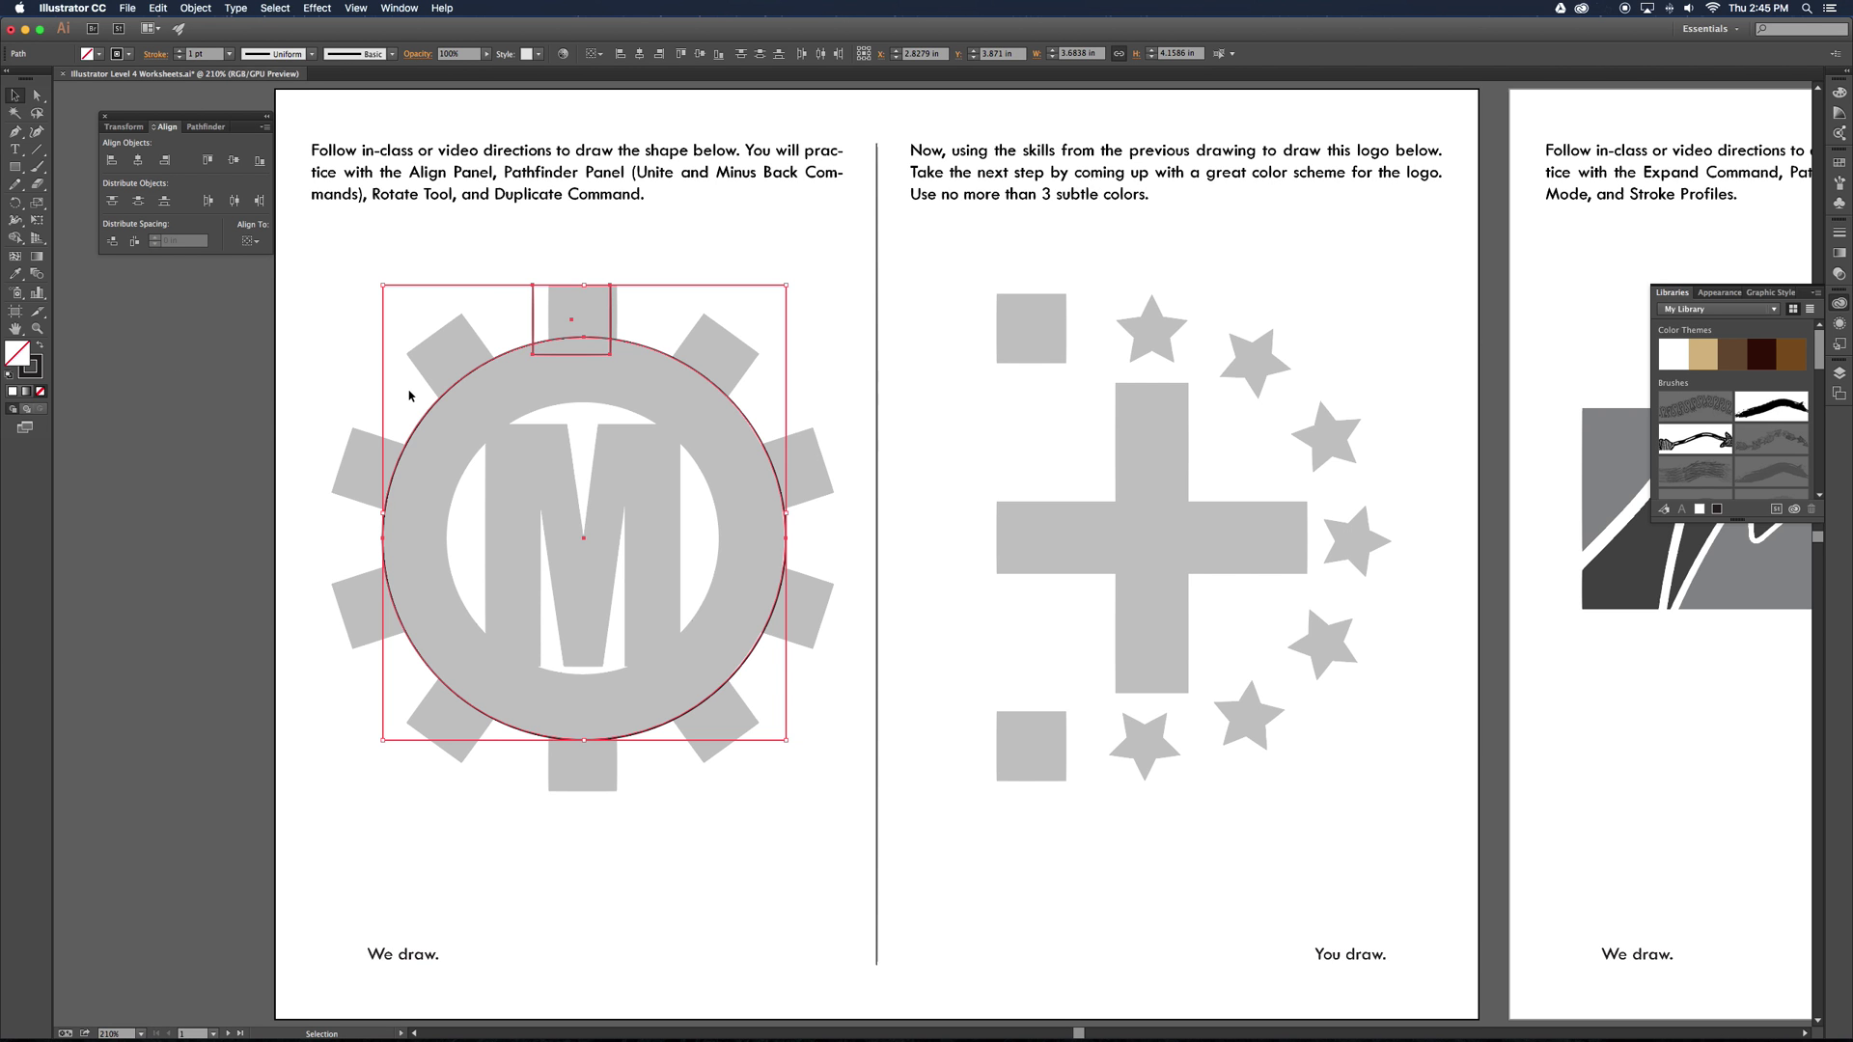
# Make the circle the key object, horizontally centre the top square on it, then reselect the square.
pyautogui.click(460, 386)
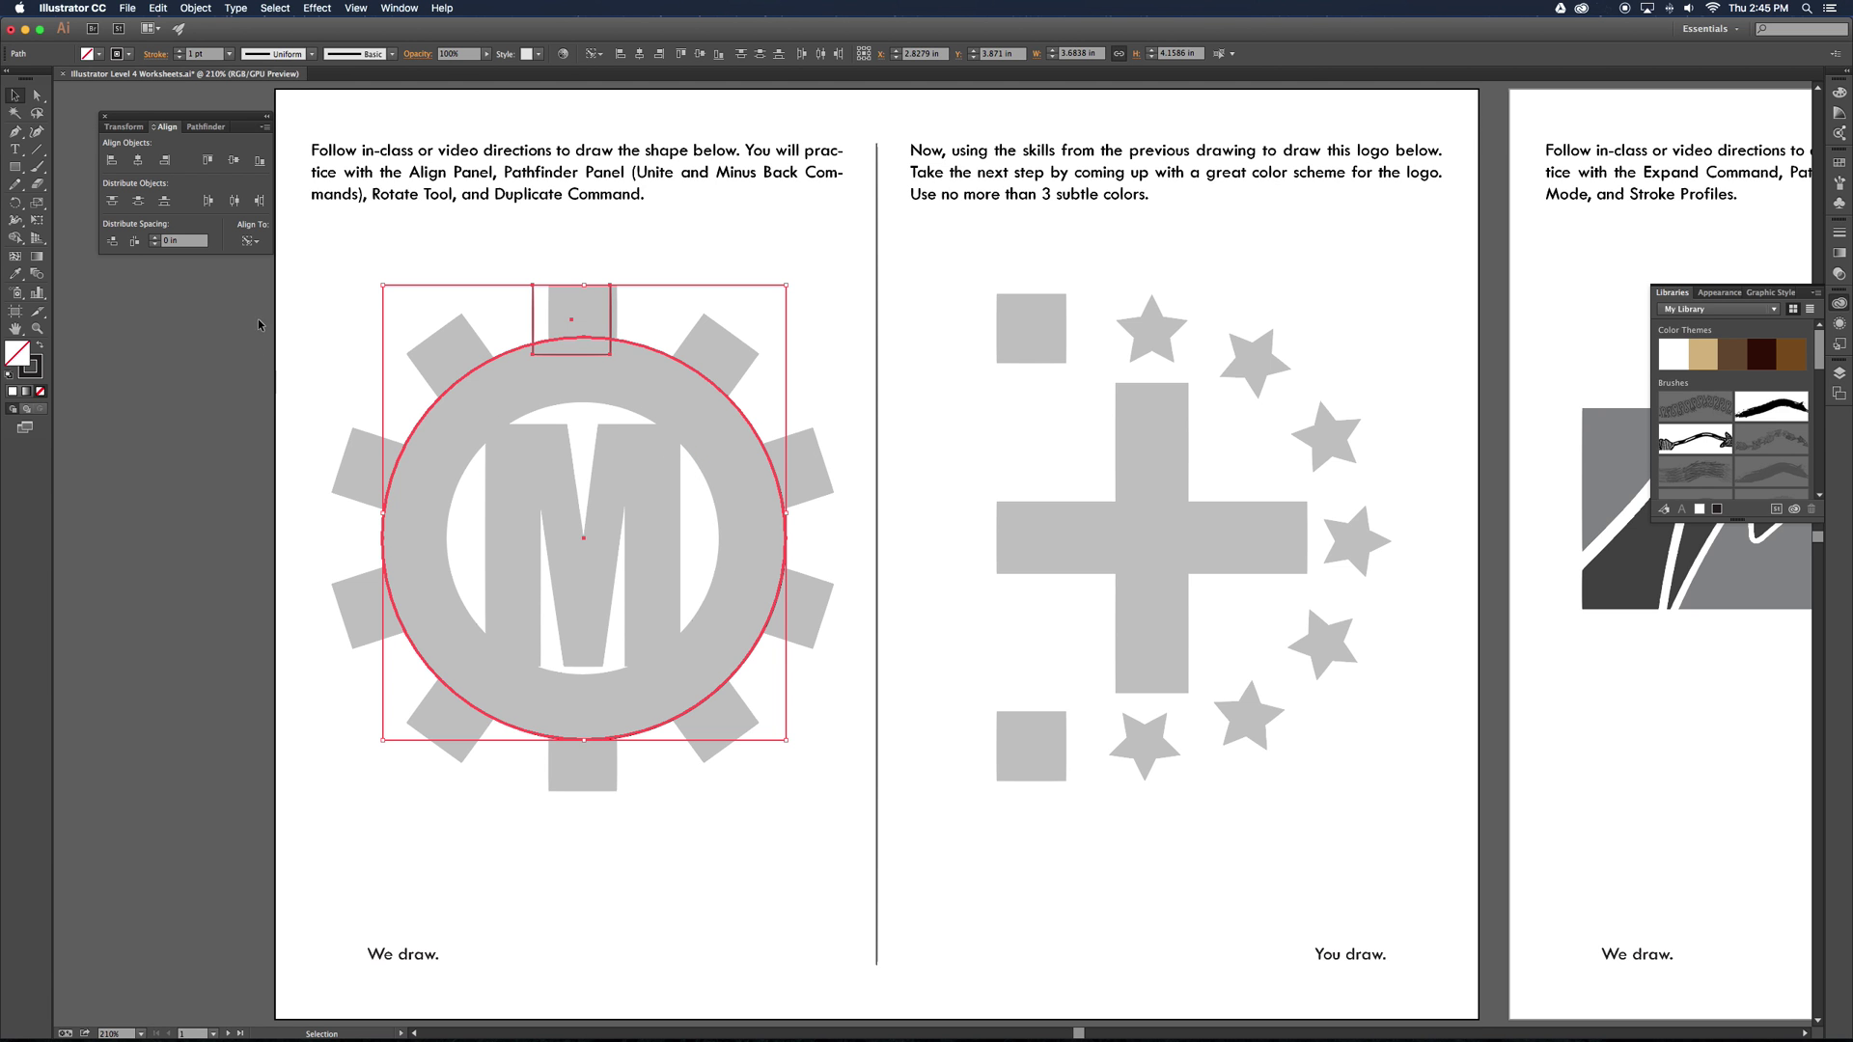
pyautogui.click(139, 162)
pyautogui.click(644, 251)
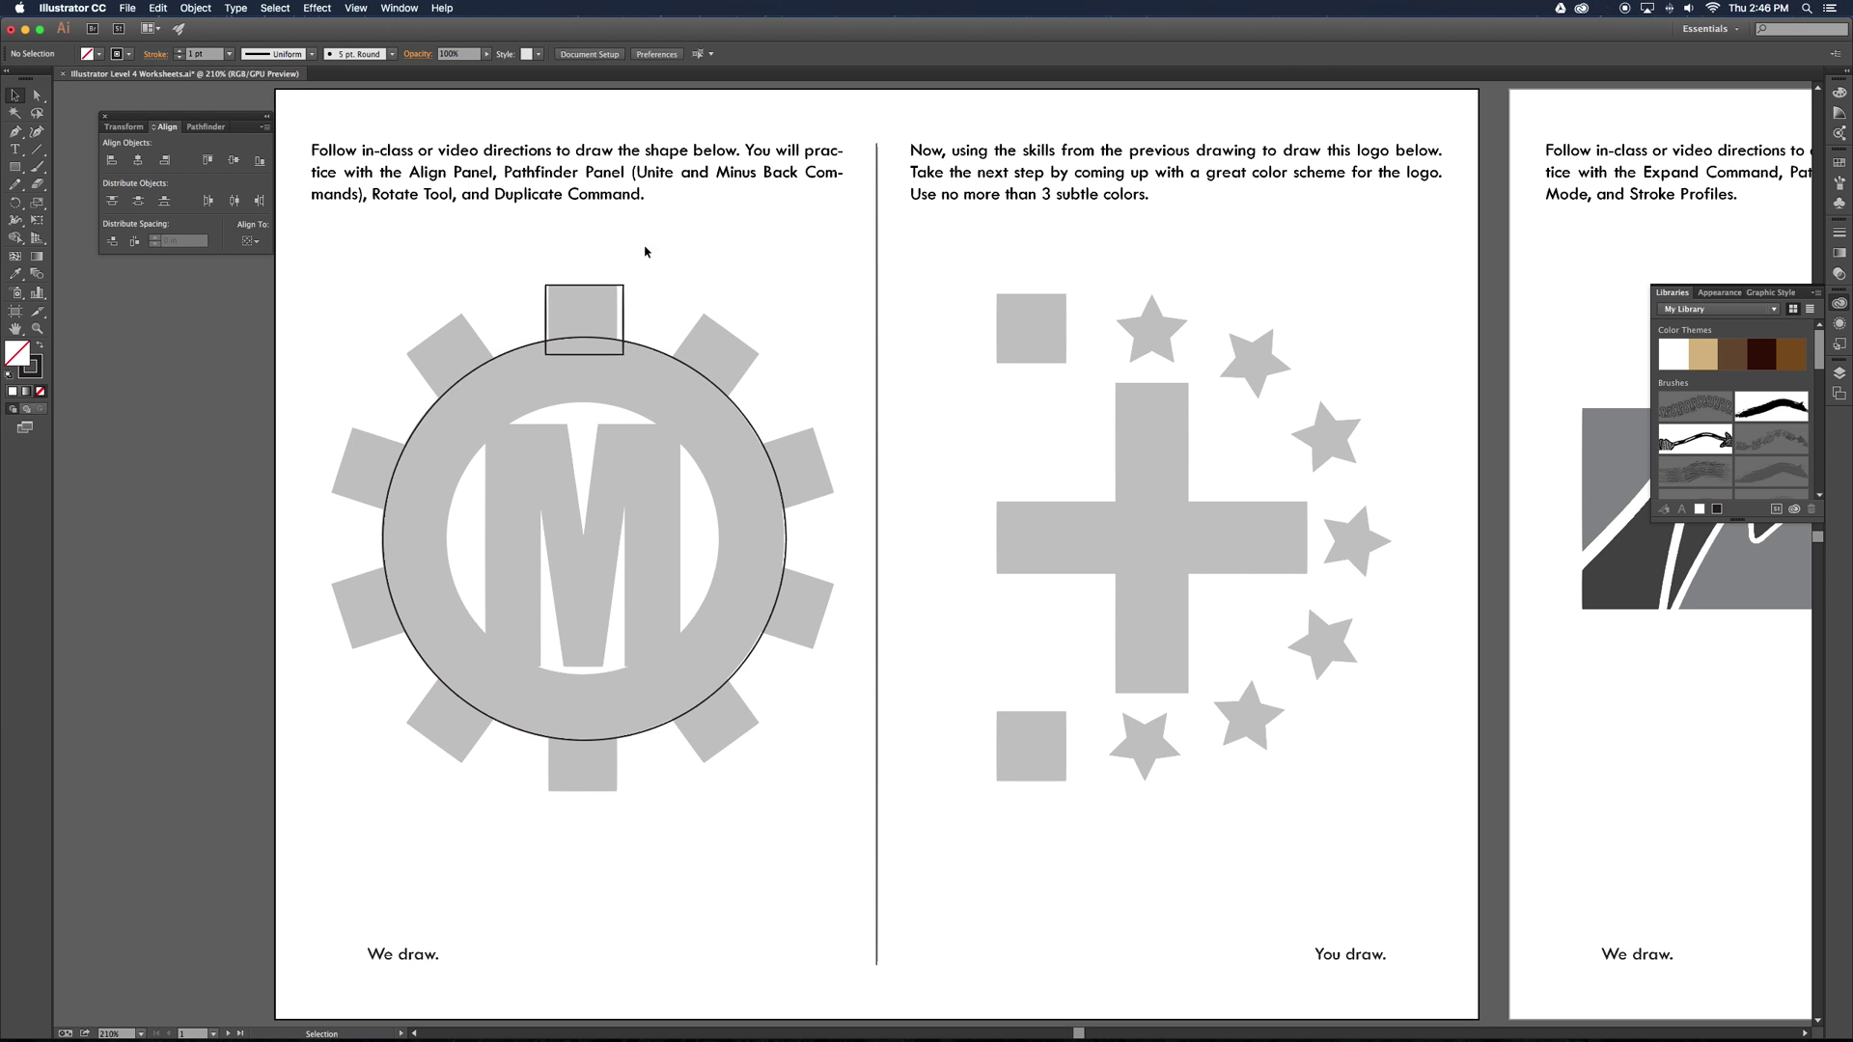
pyautogui.click(600, 287)
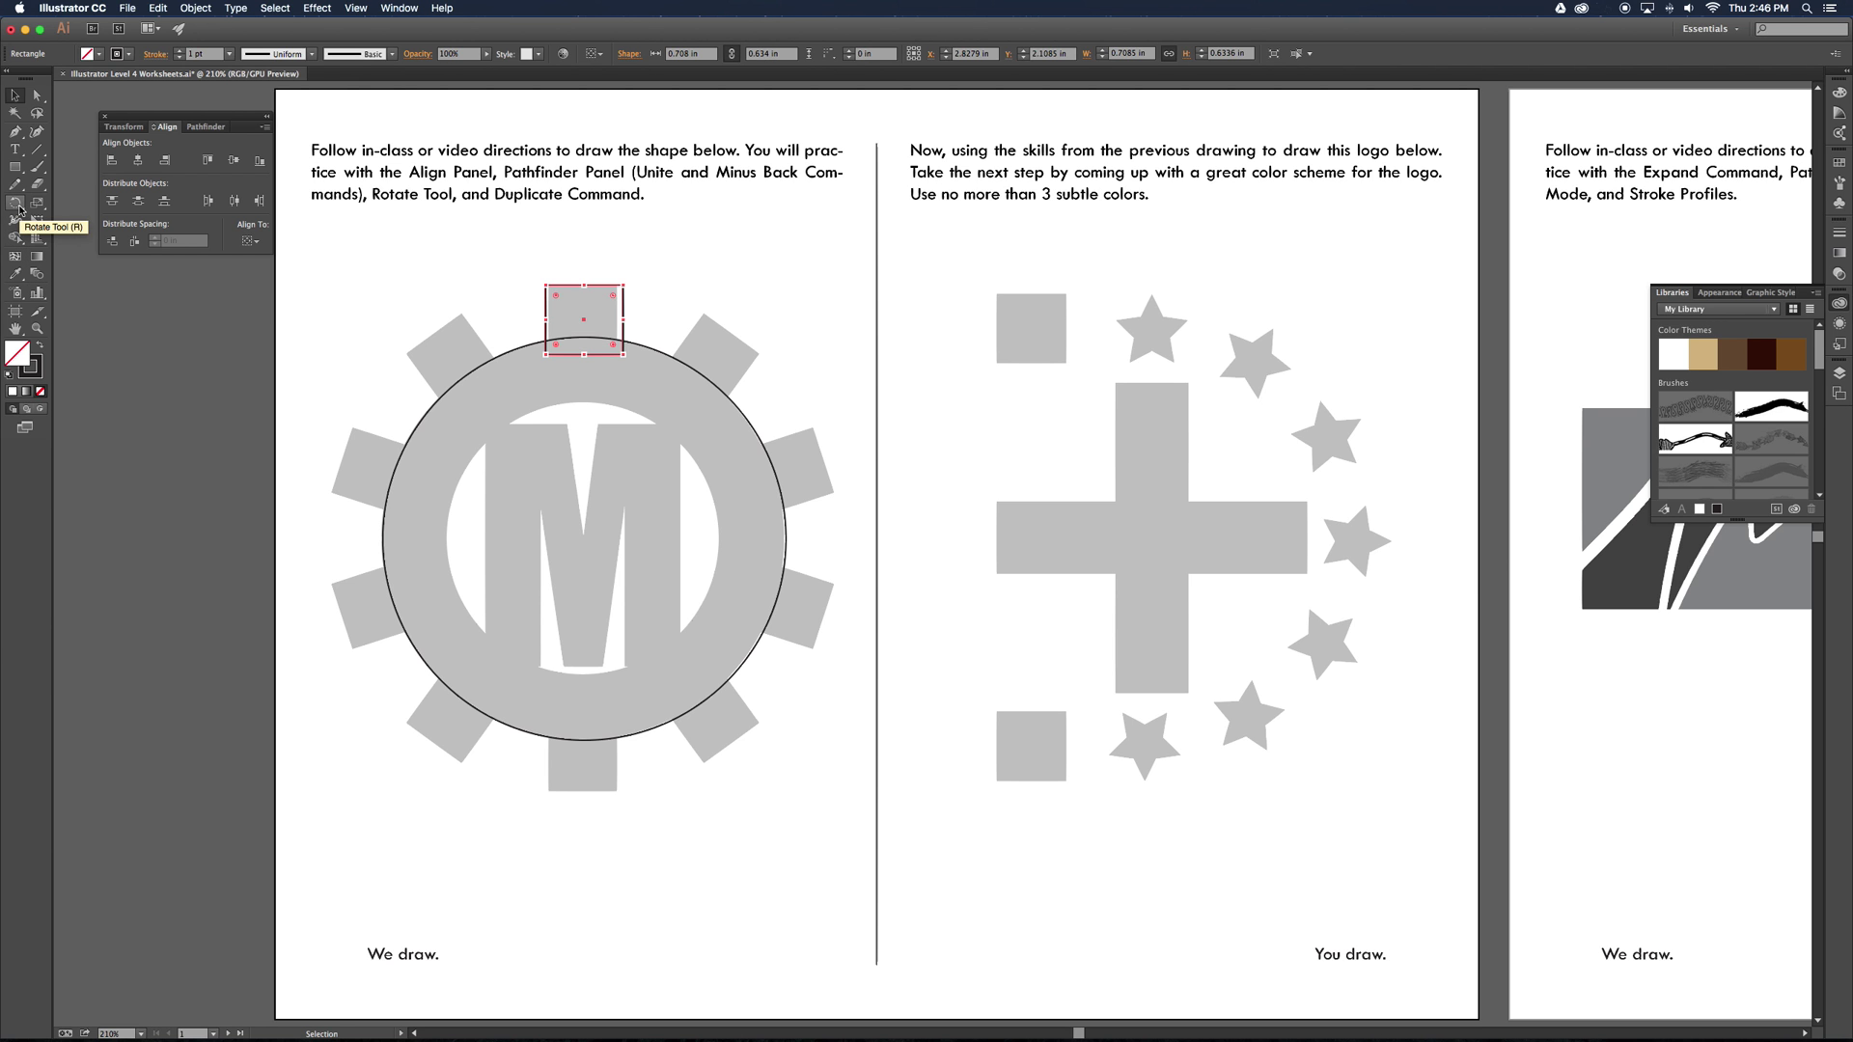
# With the Rotate tool pivoting on the circle's centre, make a 36° rotated copy of the square.
pyautogui.click(19, 206)
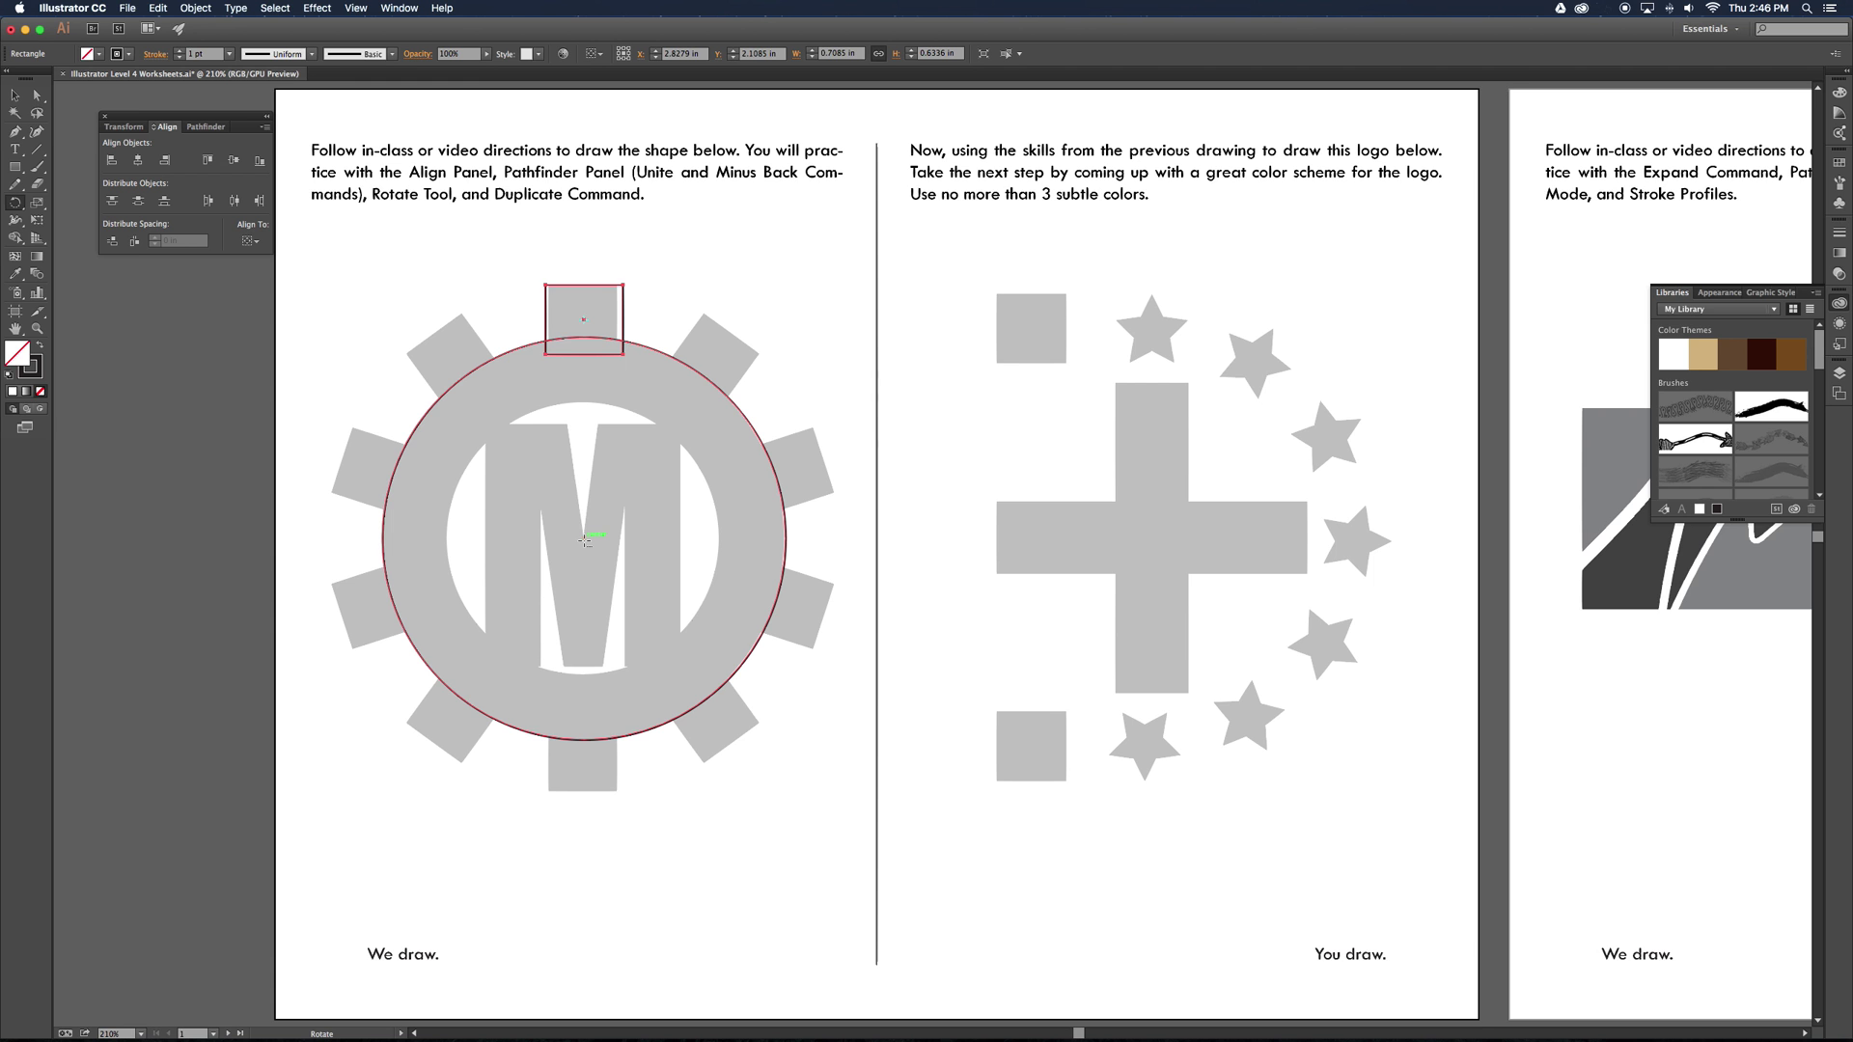
pyautogui.keyDown('alt'); pyautogui.click(584, 539); pyautogui.keyUp('alt')
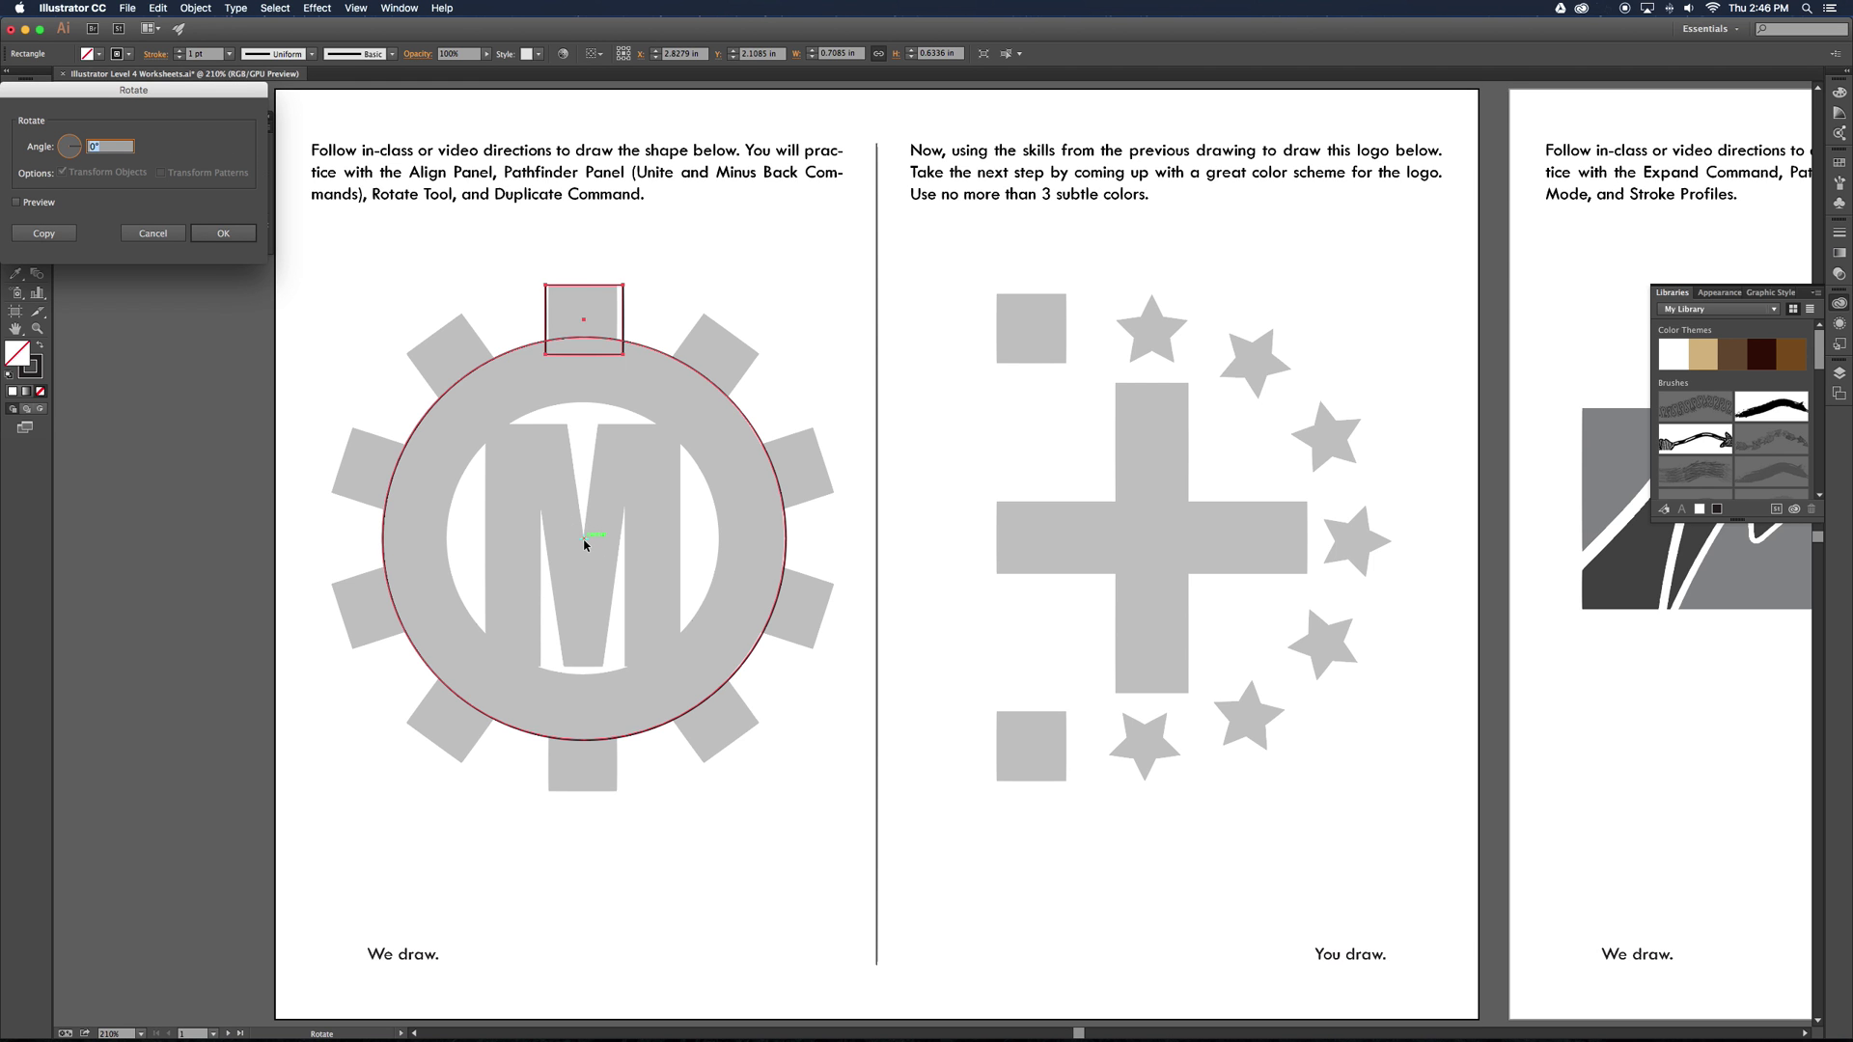
pyautogui.moveTo(152, 90); pyautogui.dragTo(847, 111)
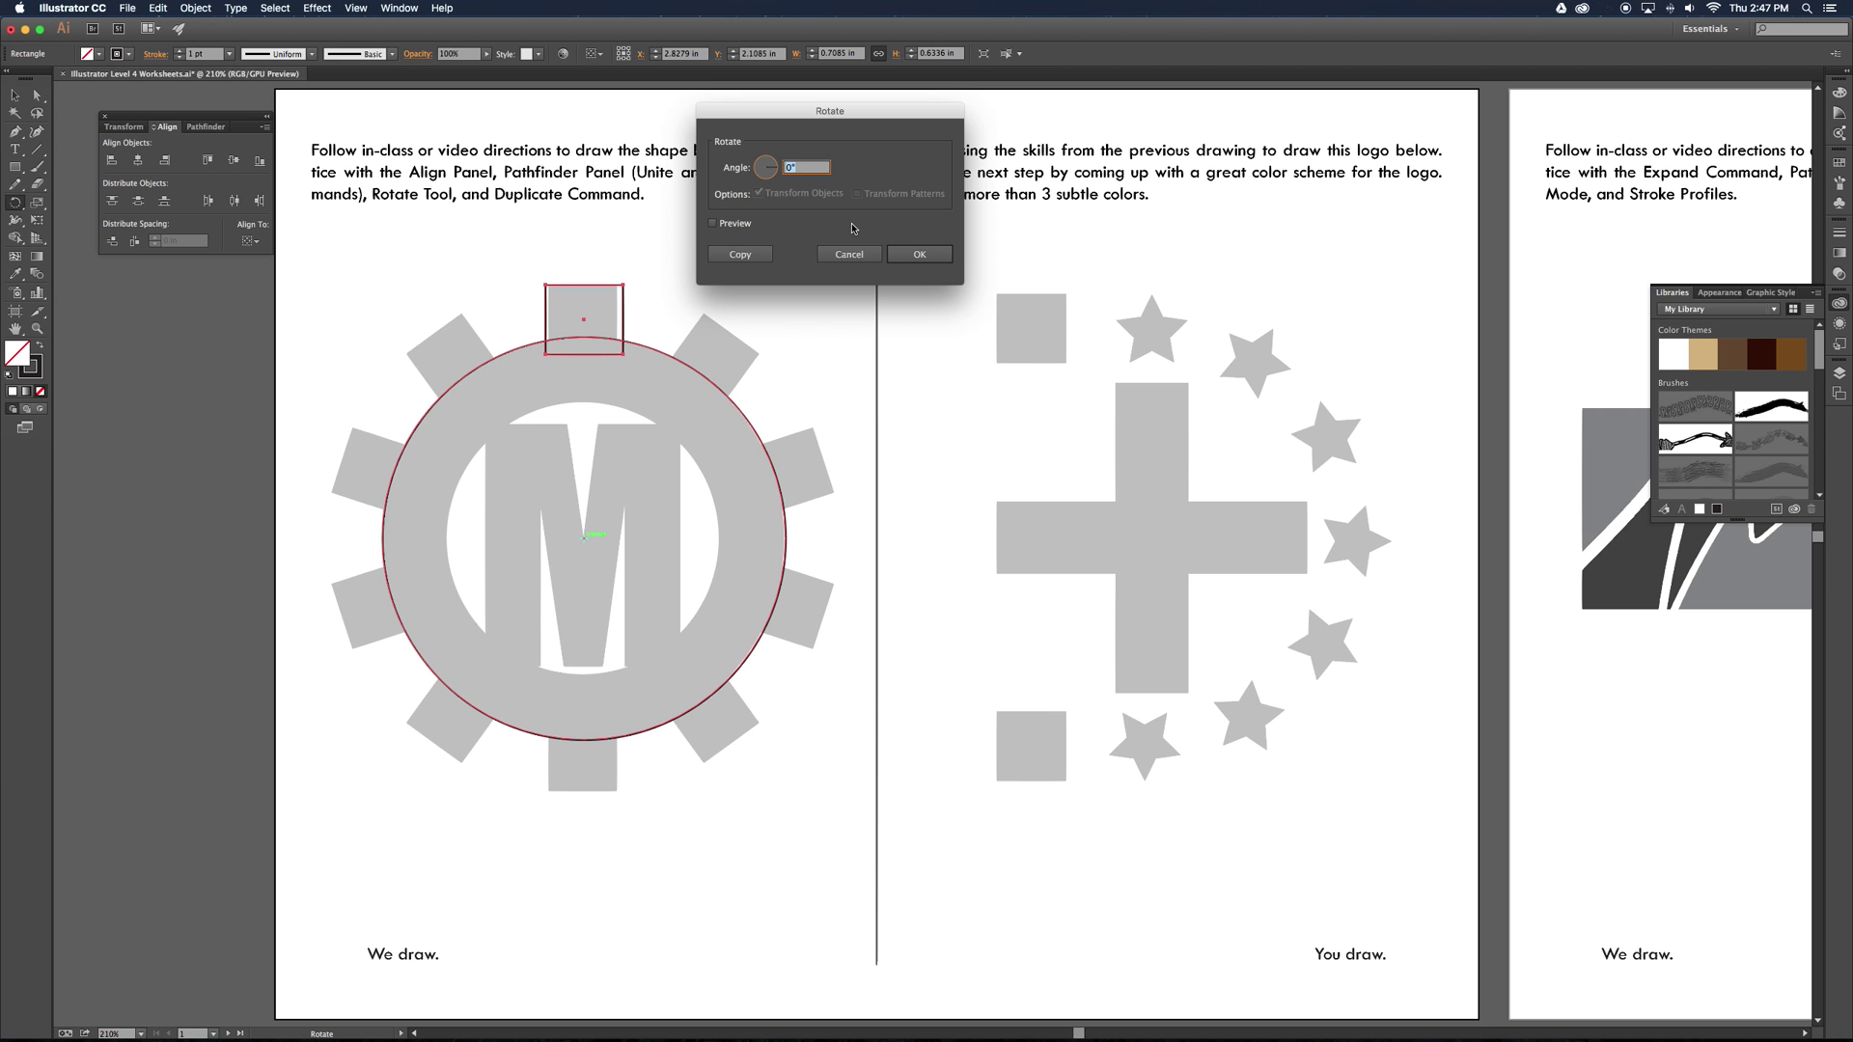
pyautogui.write('36')
pyautogui.click(738, 226)
pyautogui.click(738, 225)
pyautogui.click(713, 224)
pyautogui.click(738, 226)
pyautogui.click(745, 258)
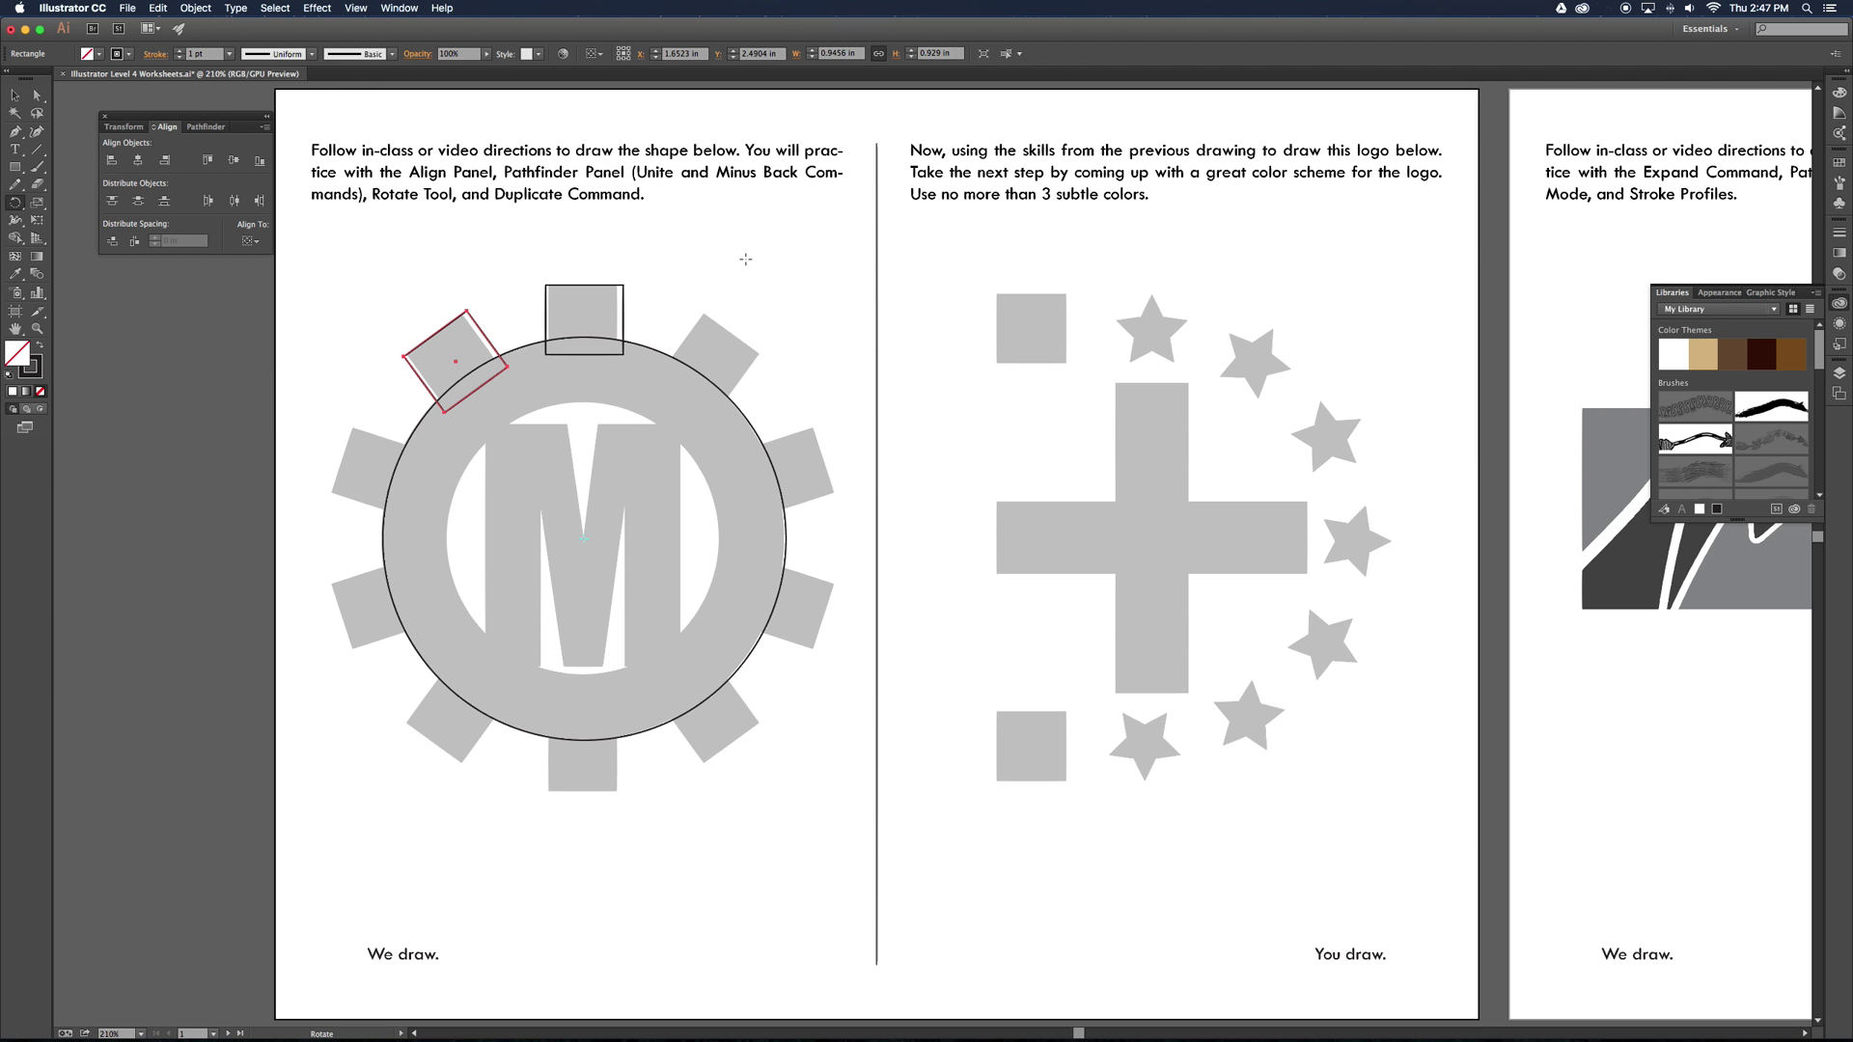
# Repeat Transform Again until rotated square copies cover all ten gear teeth.
pyautogui.press('v')
pyautogui.press('super+d')
pyautogui.press('super+d')
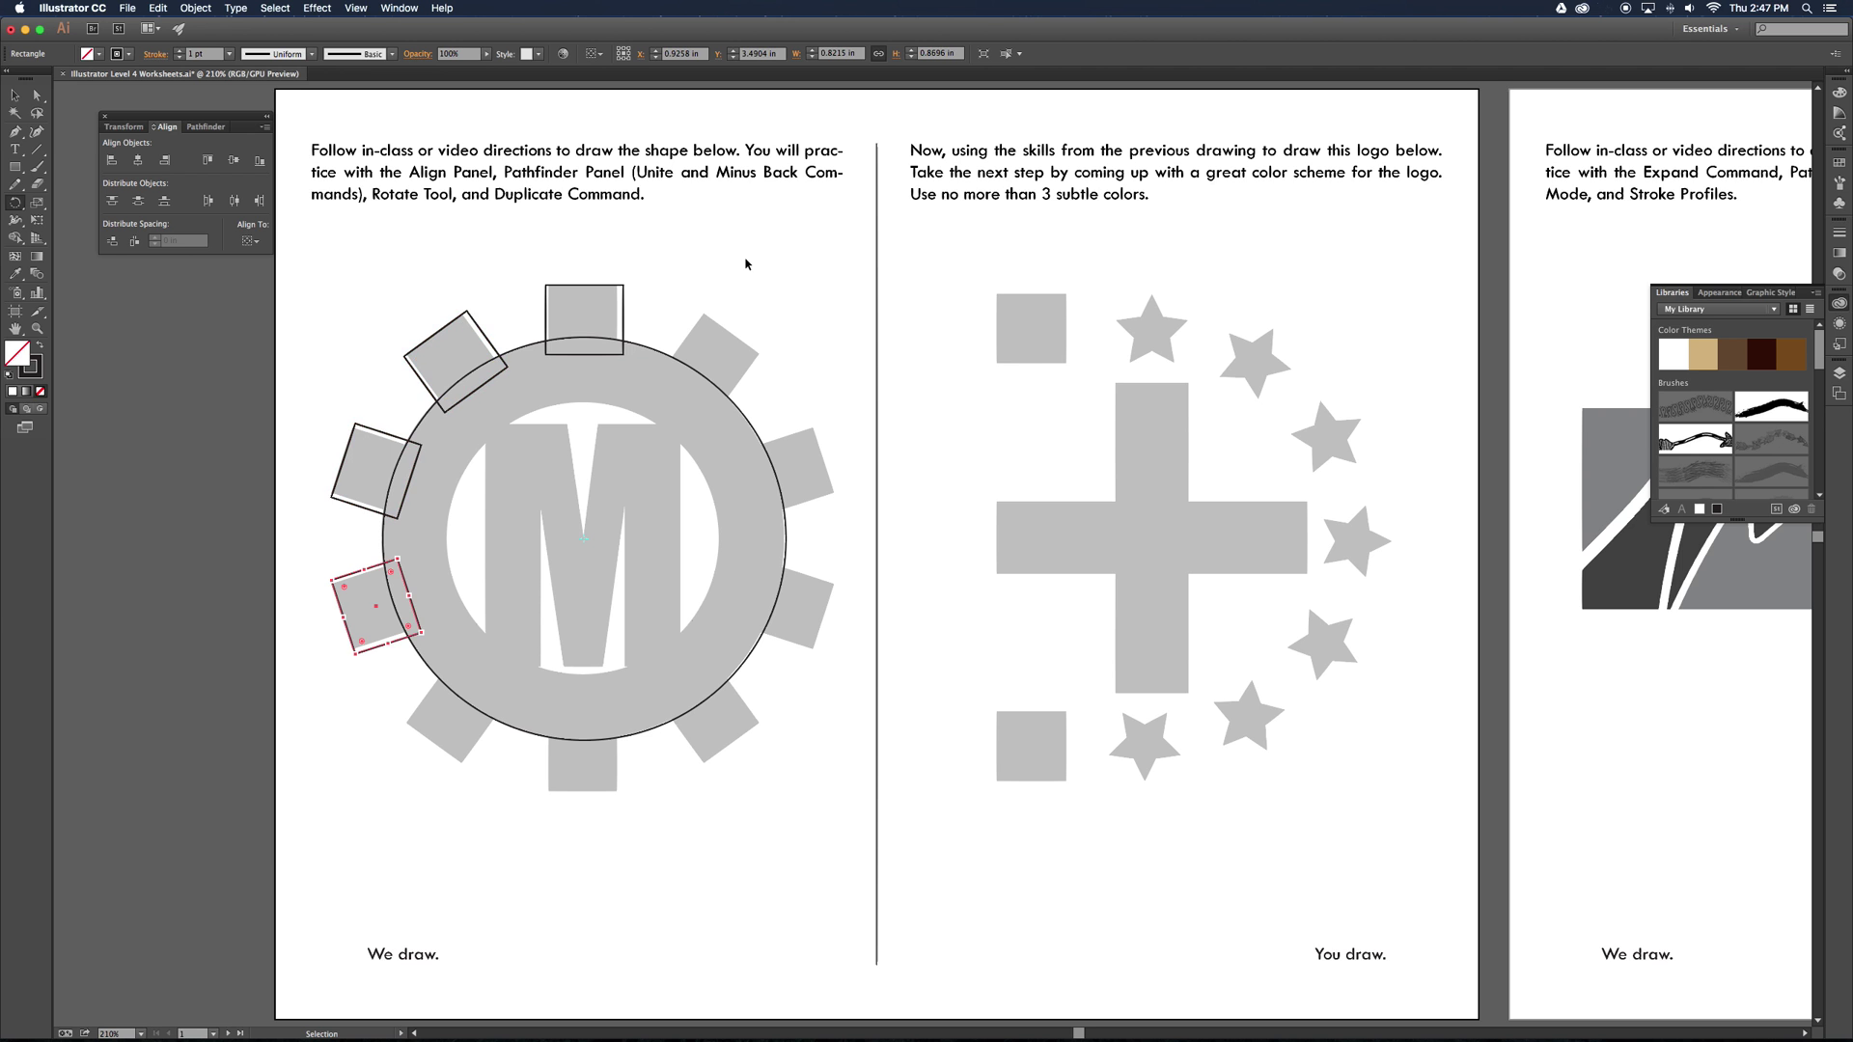
pyautogui.press('super+d')
pyautogui.press('super+d')
pyautogui.press('super+d')
pyautogui.press('super+d')
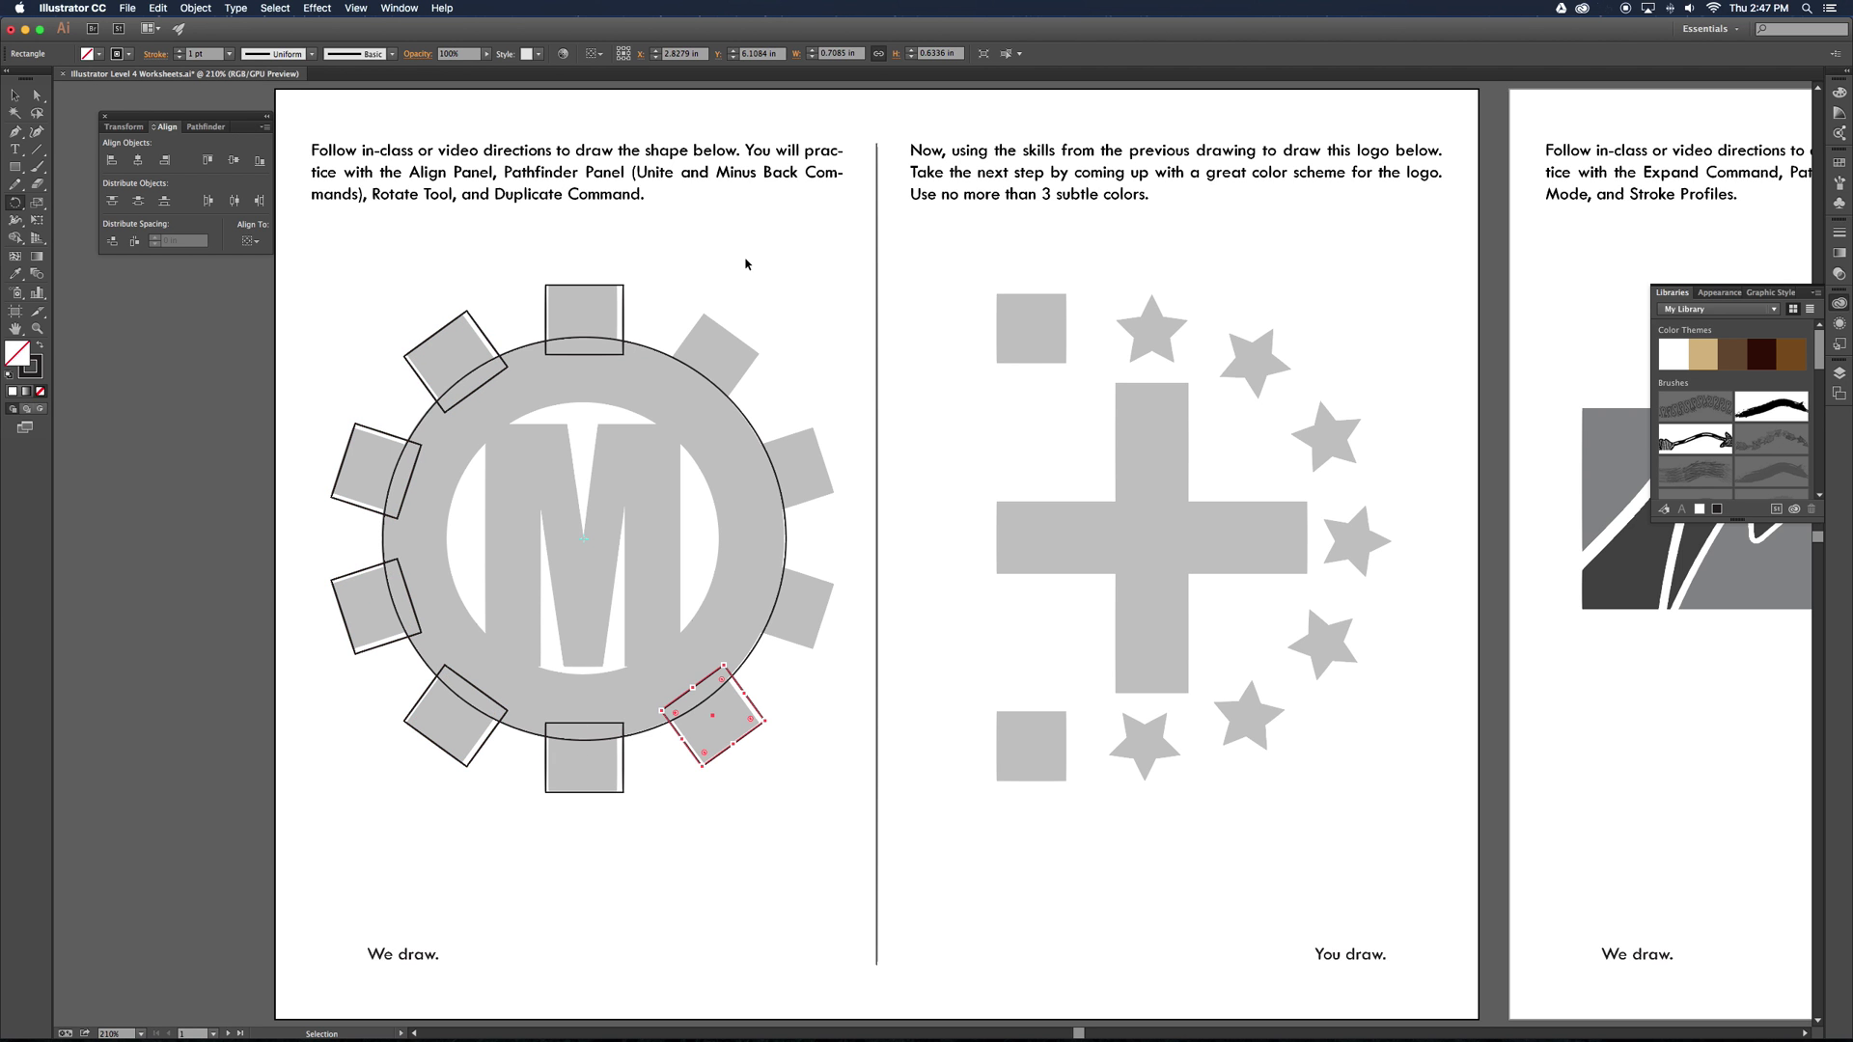
pyautogui.press('super+d')
pyautogui.press('super+d')
pyautogui.press('r')
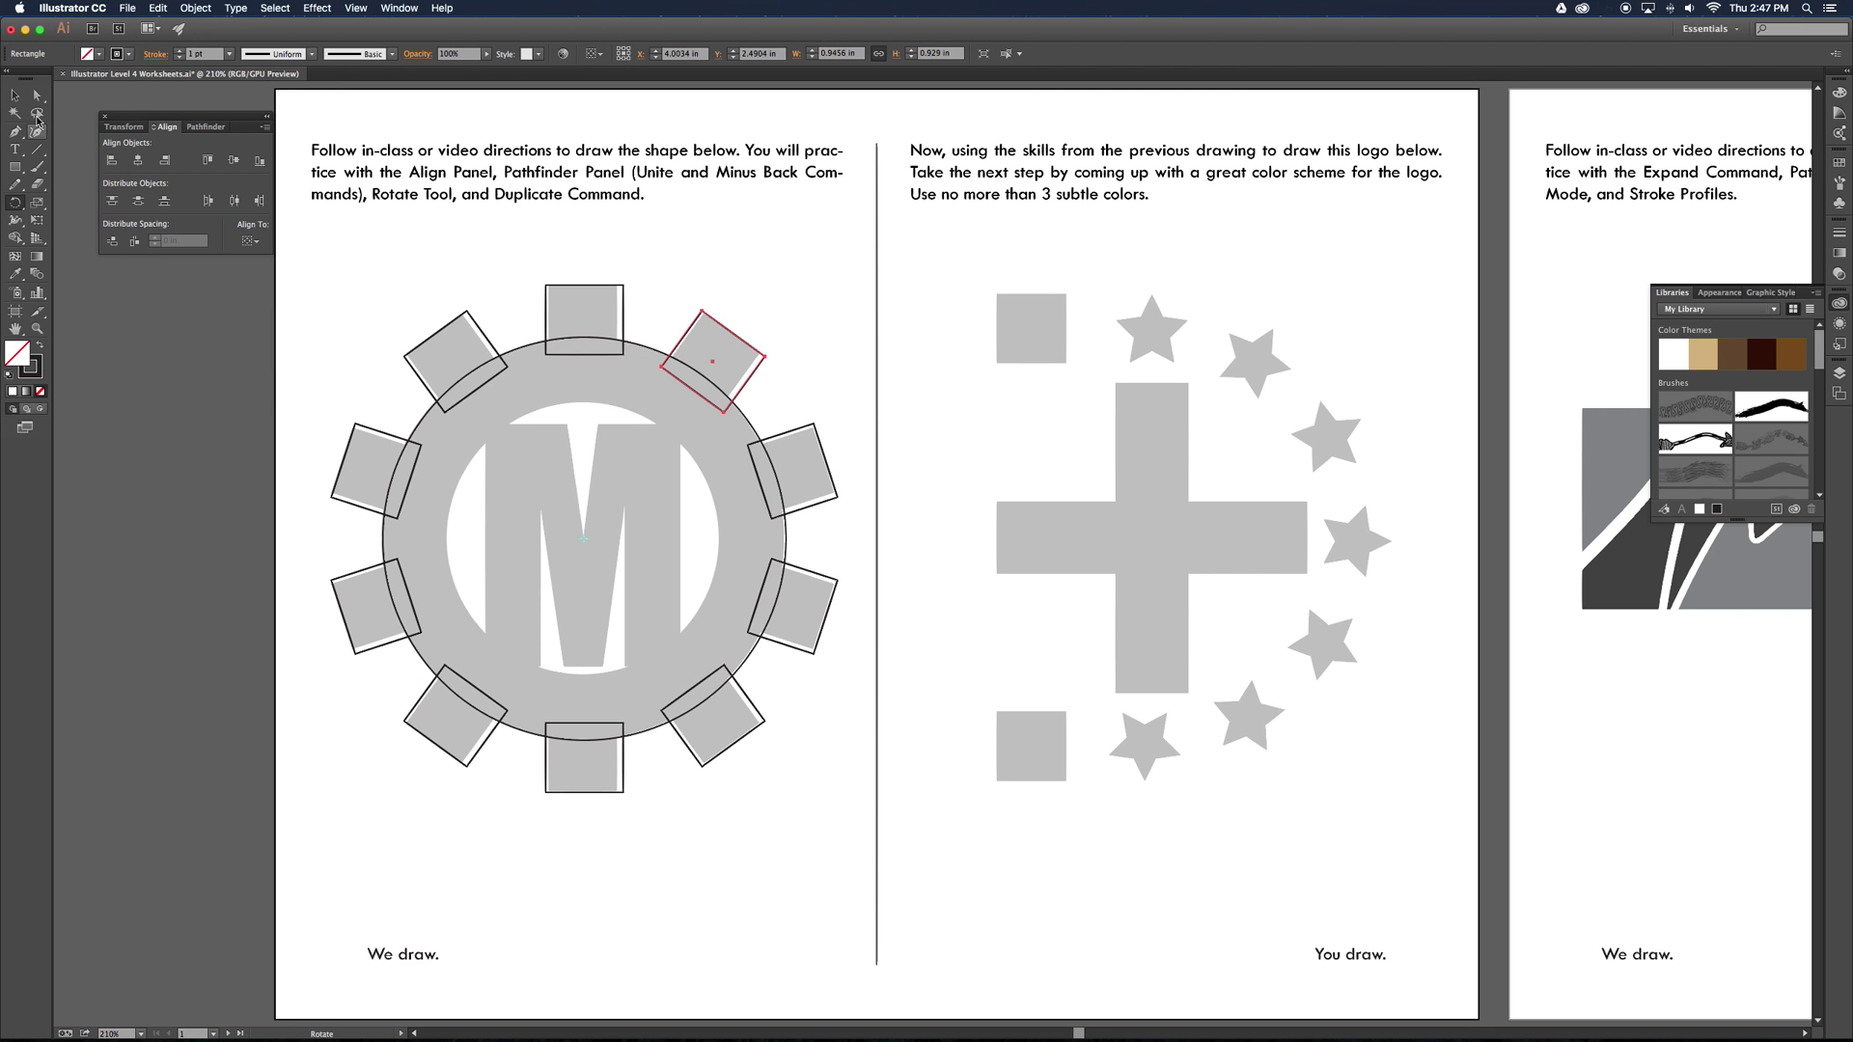
pyautogui.press('v')
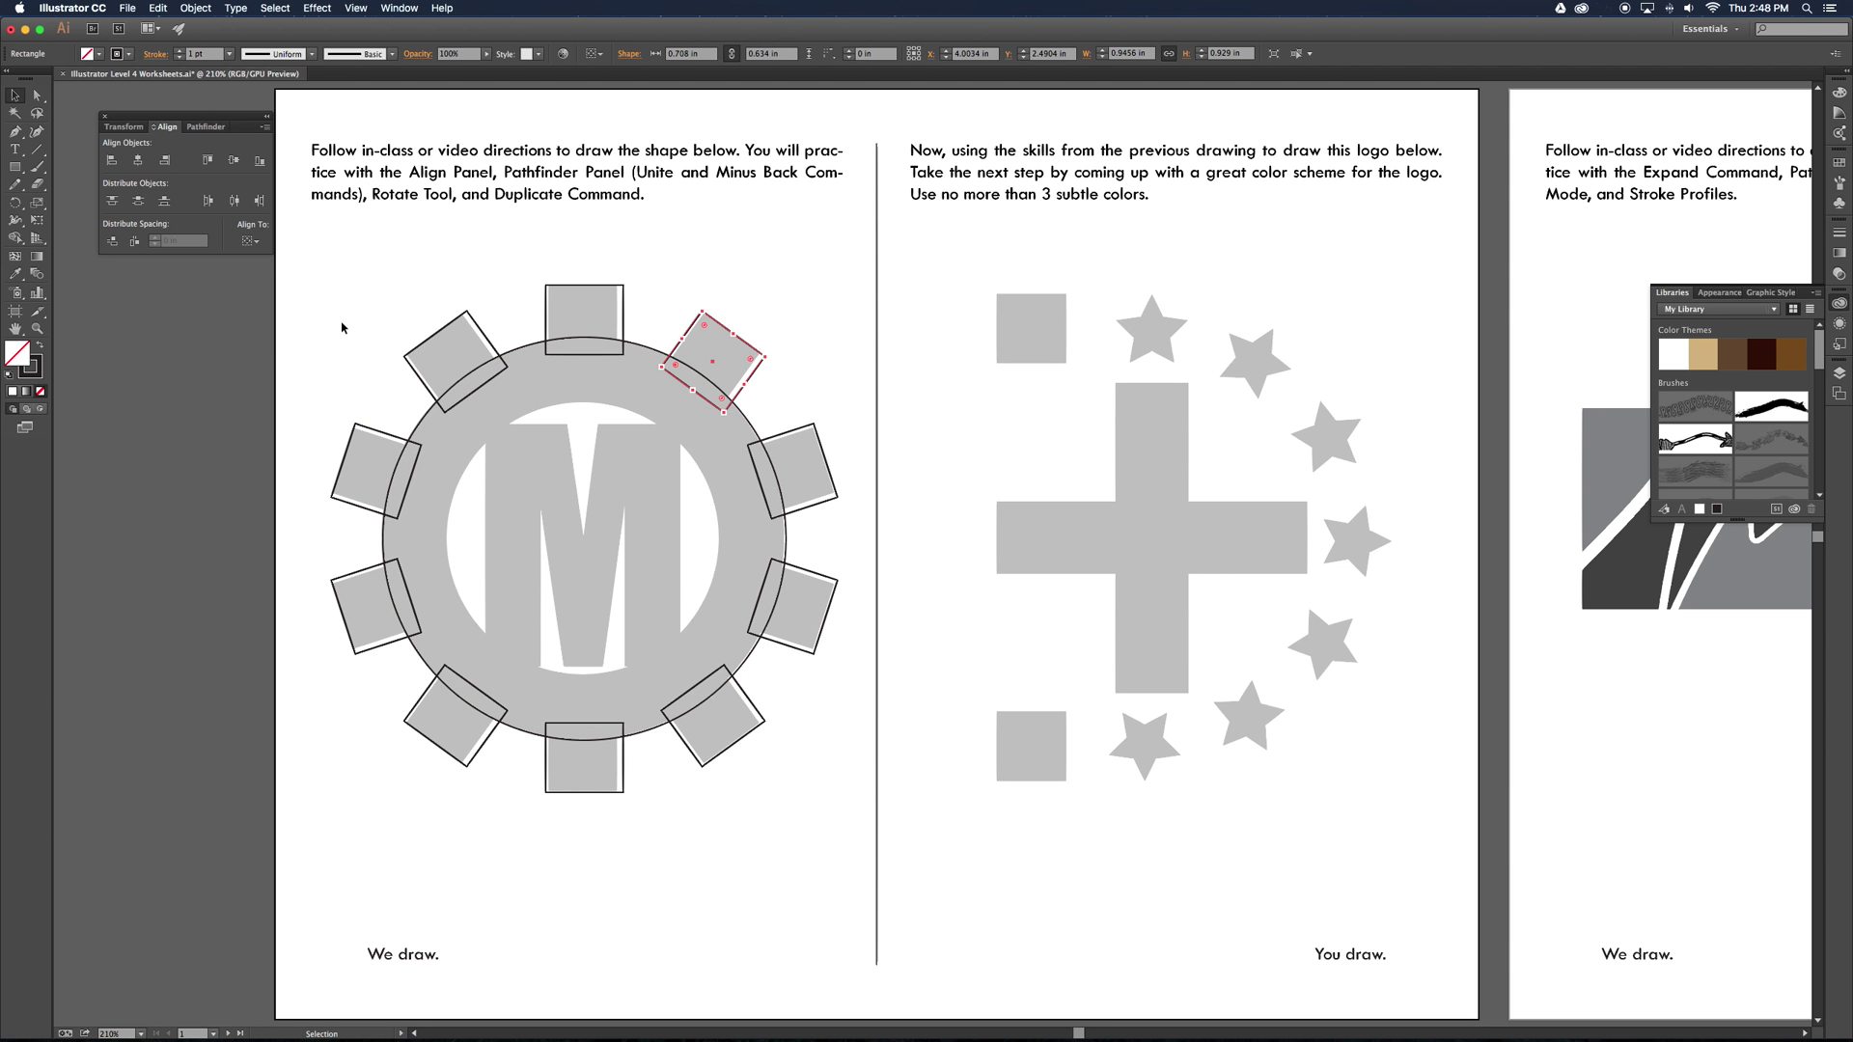
# Unite the circle and ten squares into one gear shape with default white fill and black stroke.
pyautogui.moveTo(316, 274); pyautogui.dragTo(840, 791)
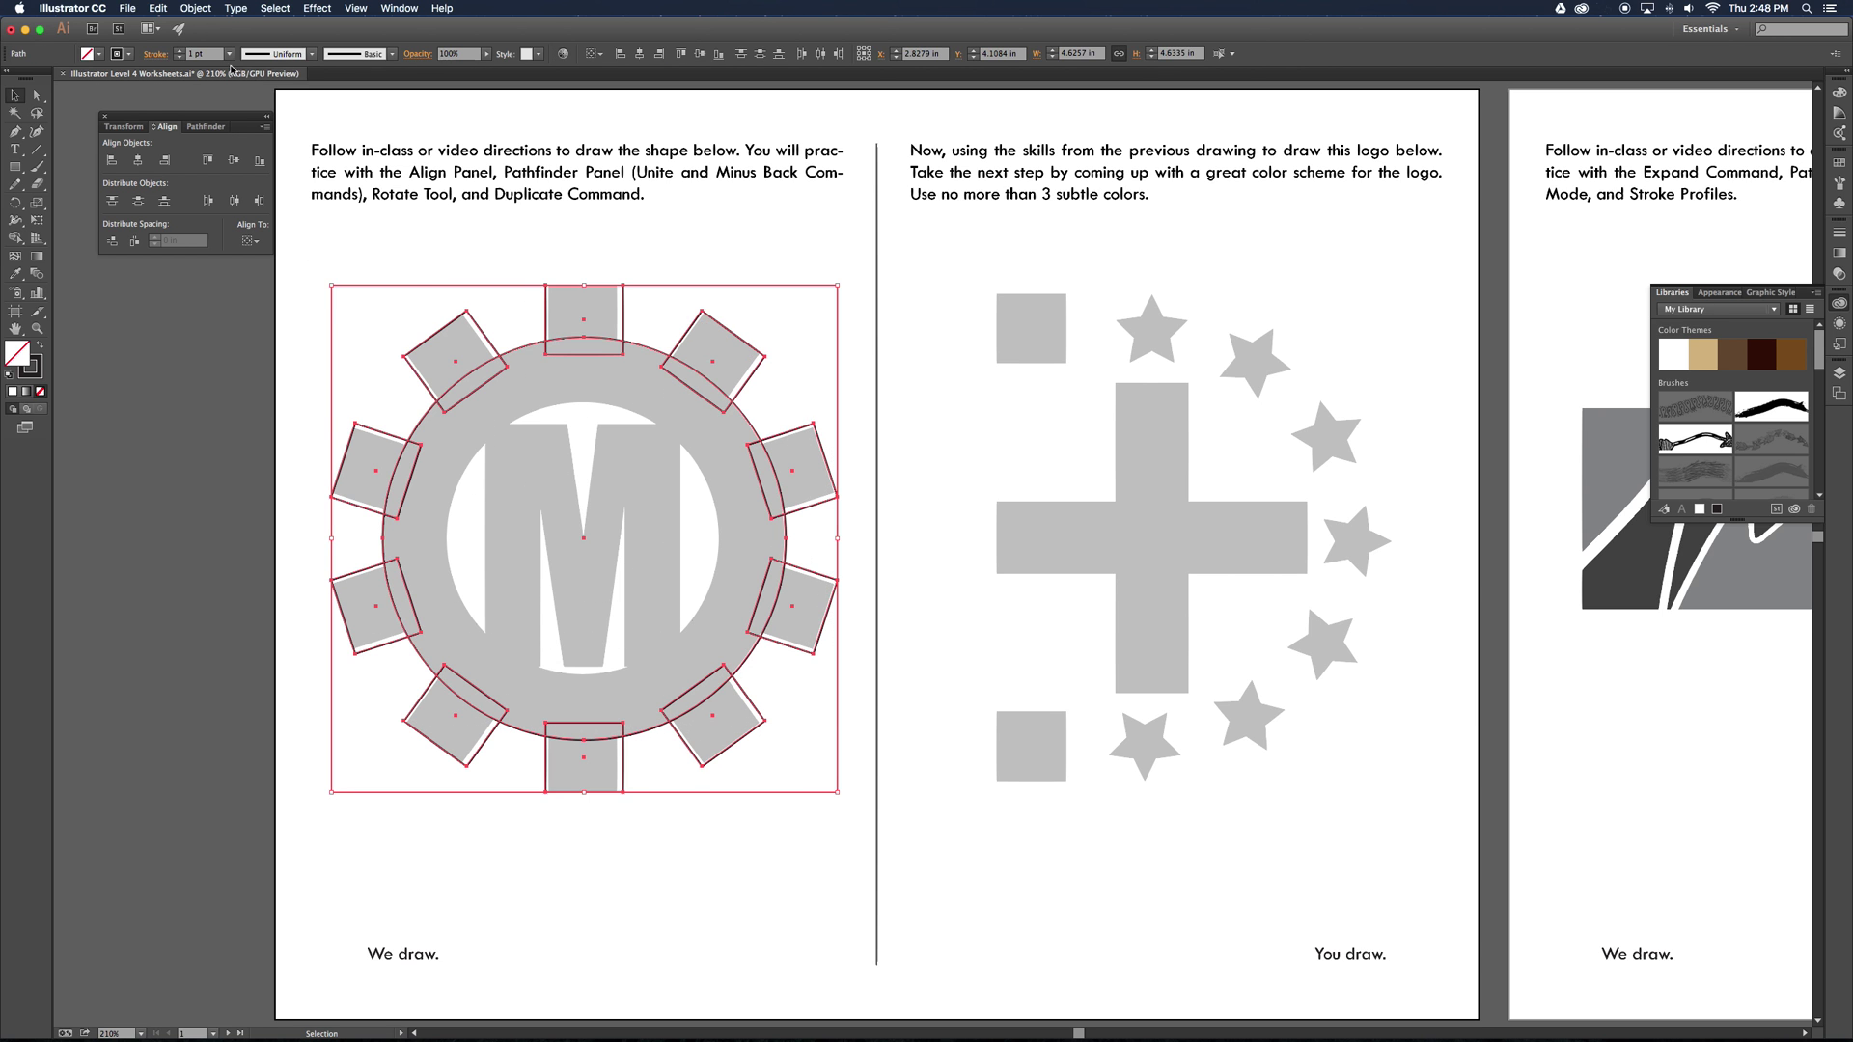
pyautogui.click(210, 128)
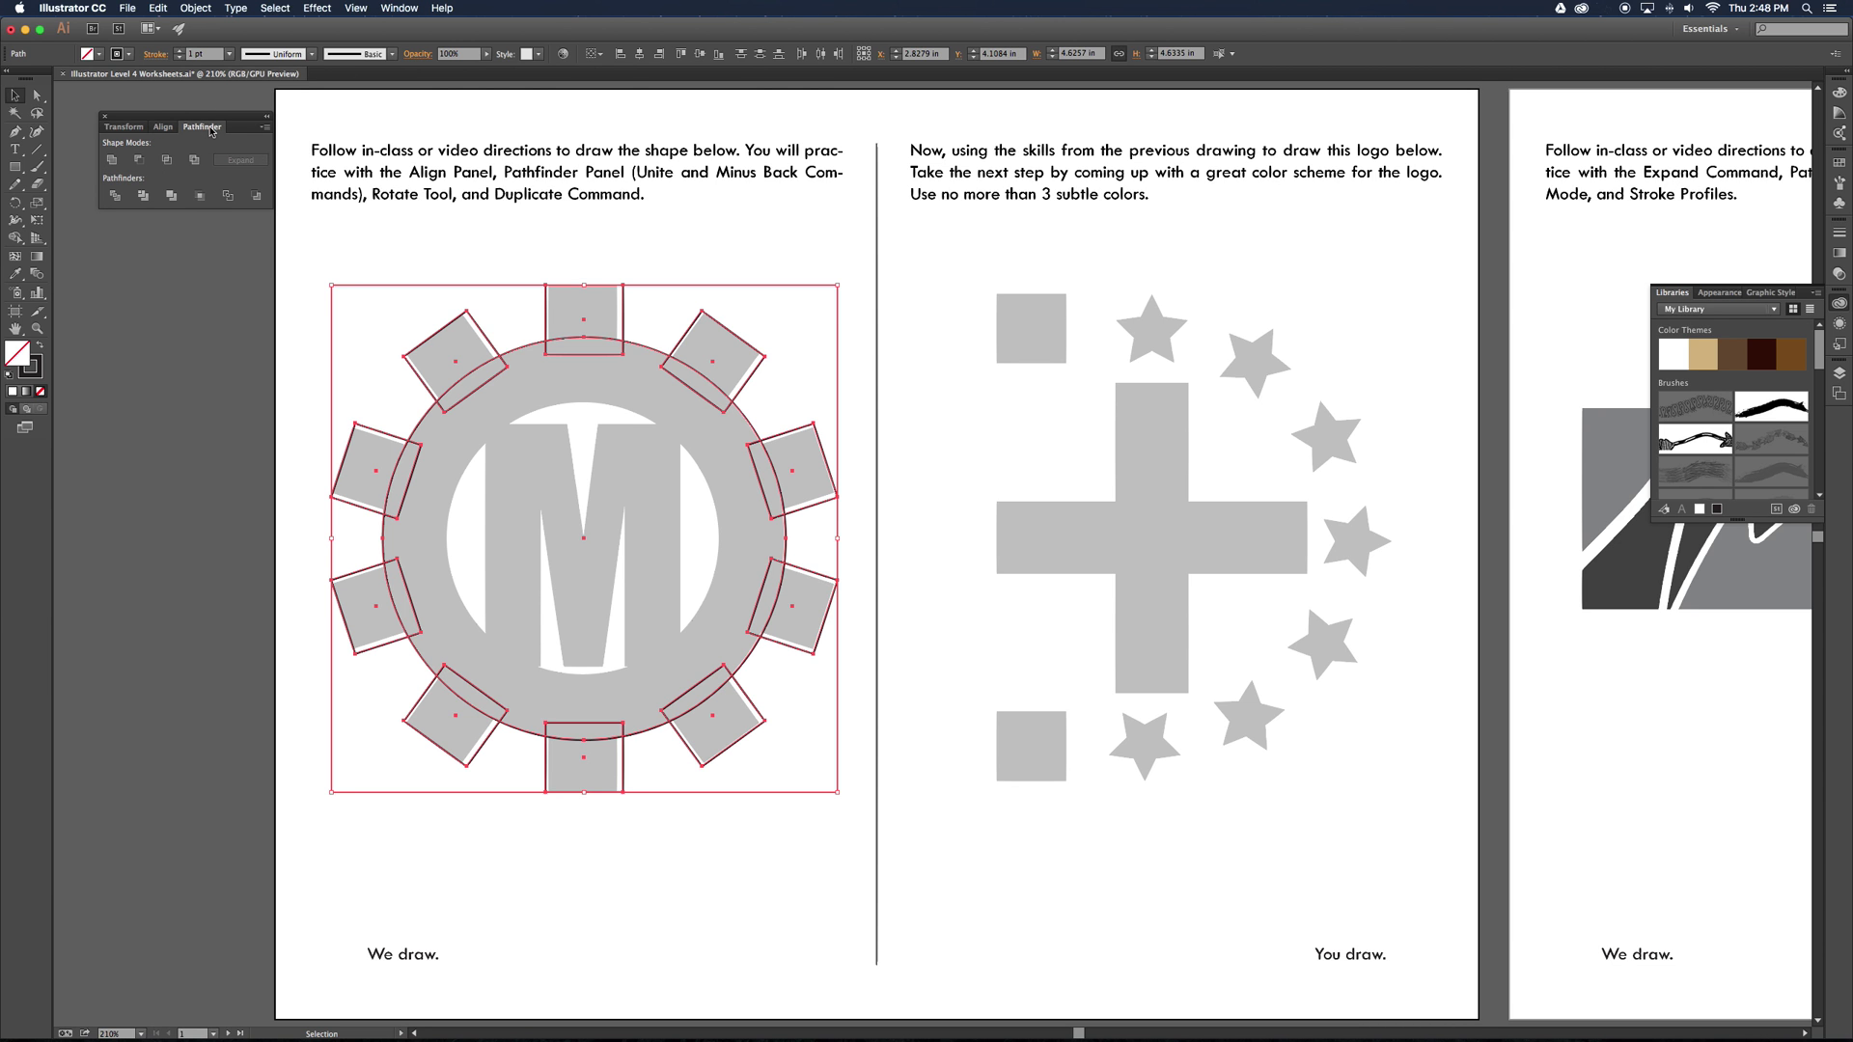
pyautogui.click(112, 160)
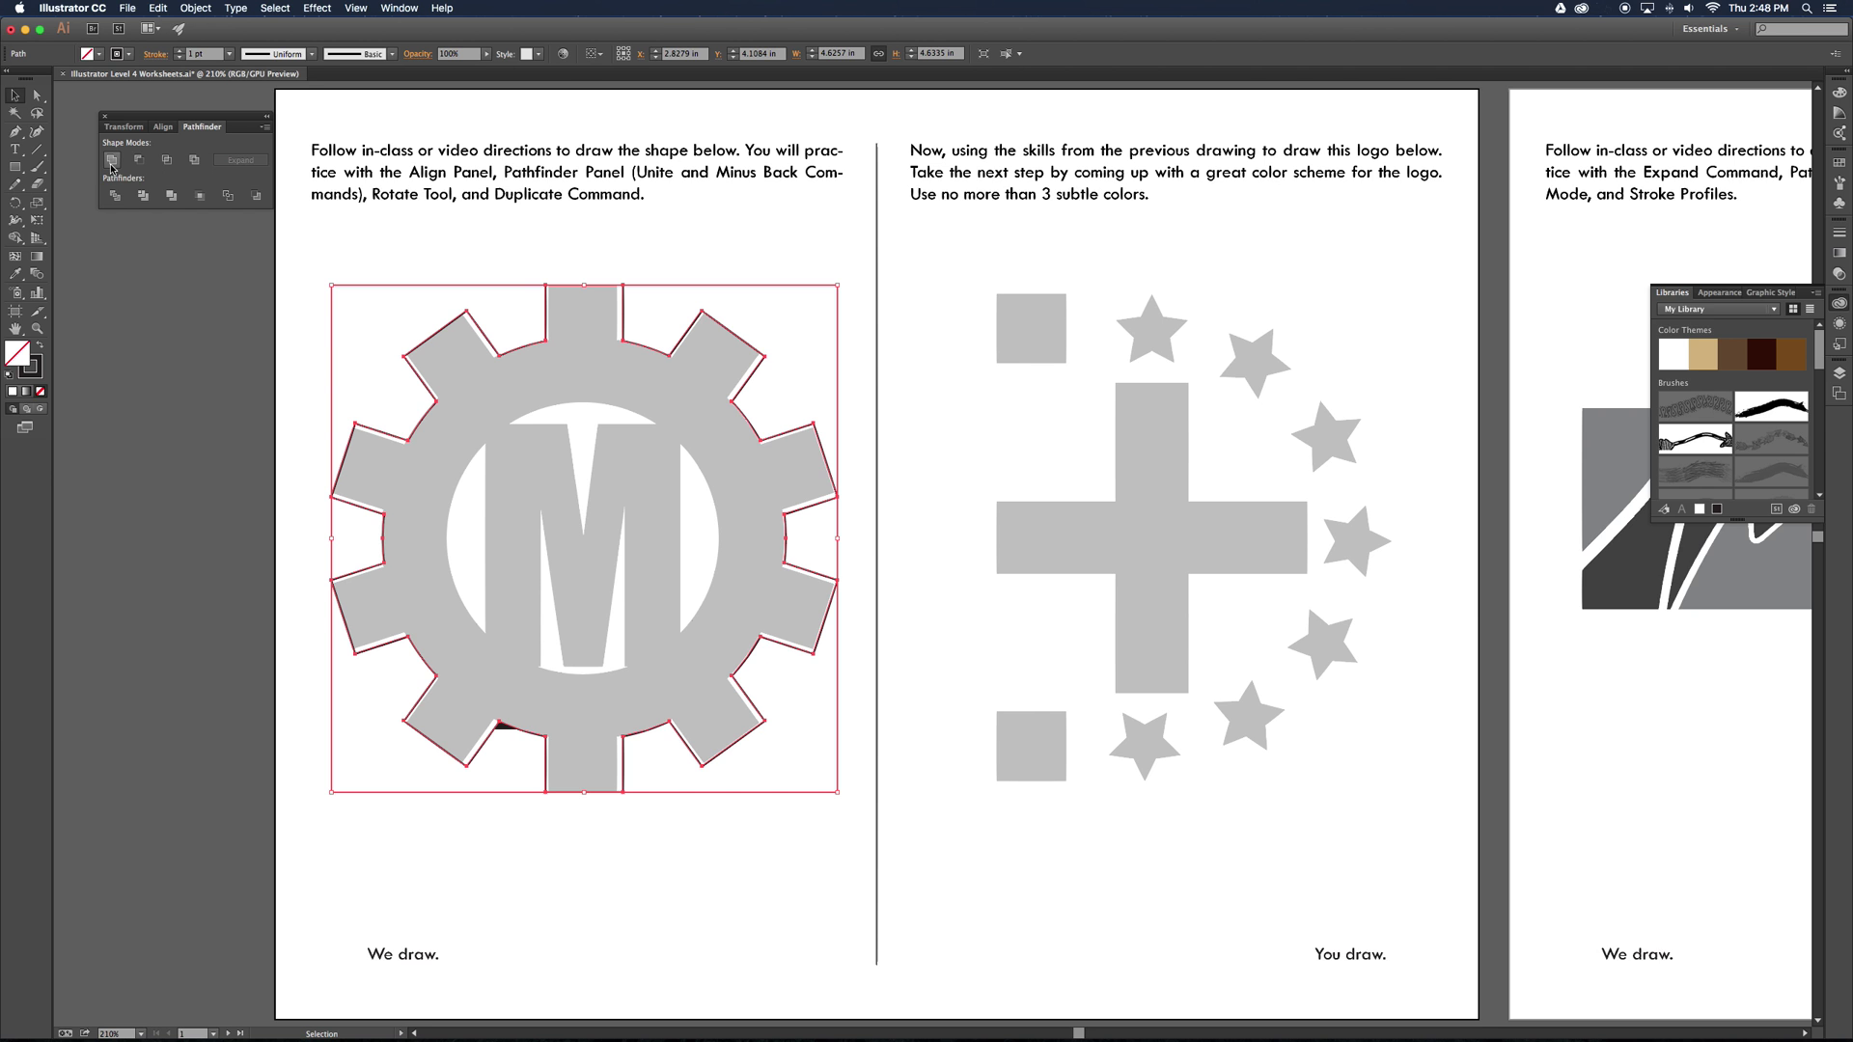
pyautogui.click(10, 372)
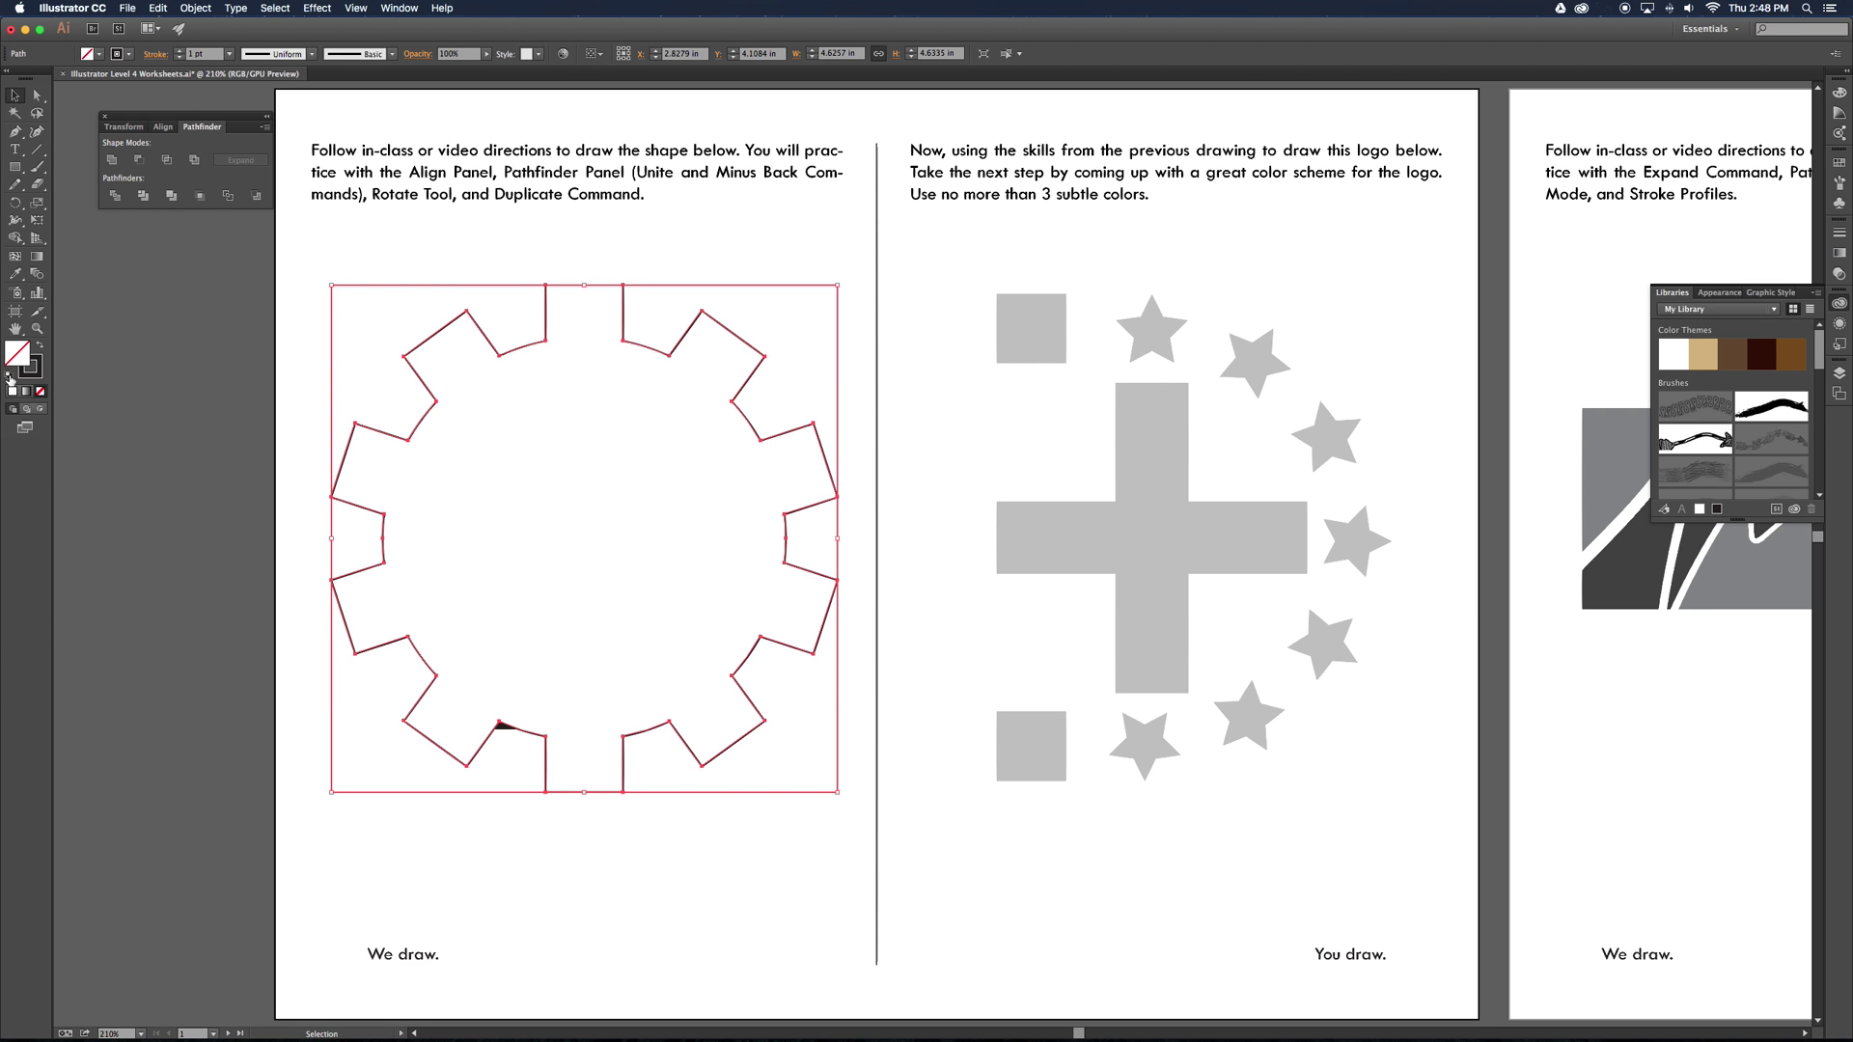
# Move the merged gear so it sits over the grey reference drawing.
pyautogui.click(115, 275)
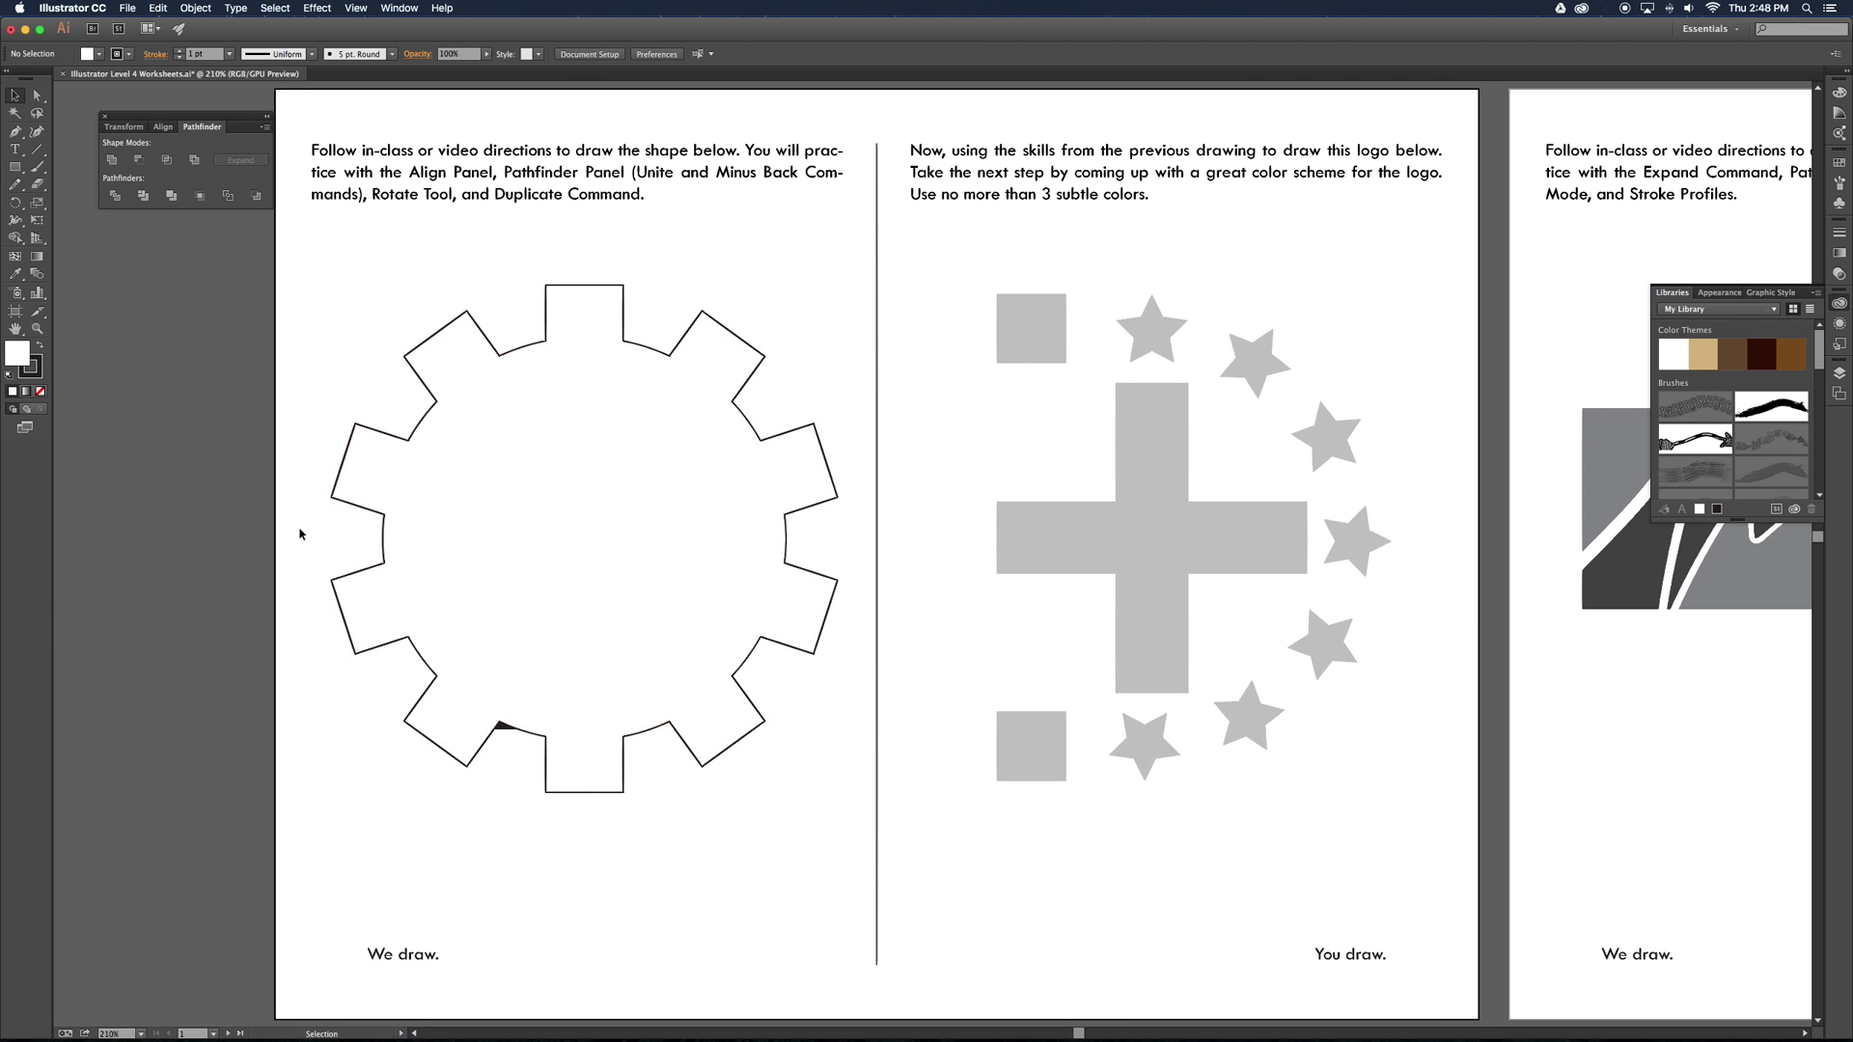
pyautogui.click(527, 732)
pyautogui.moveTo(529, 734); pyautogui.dragTo(596, 667)
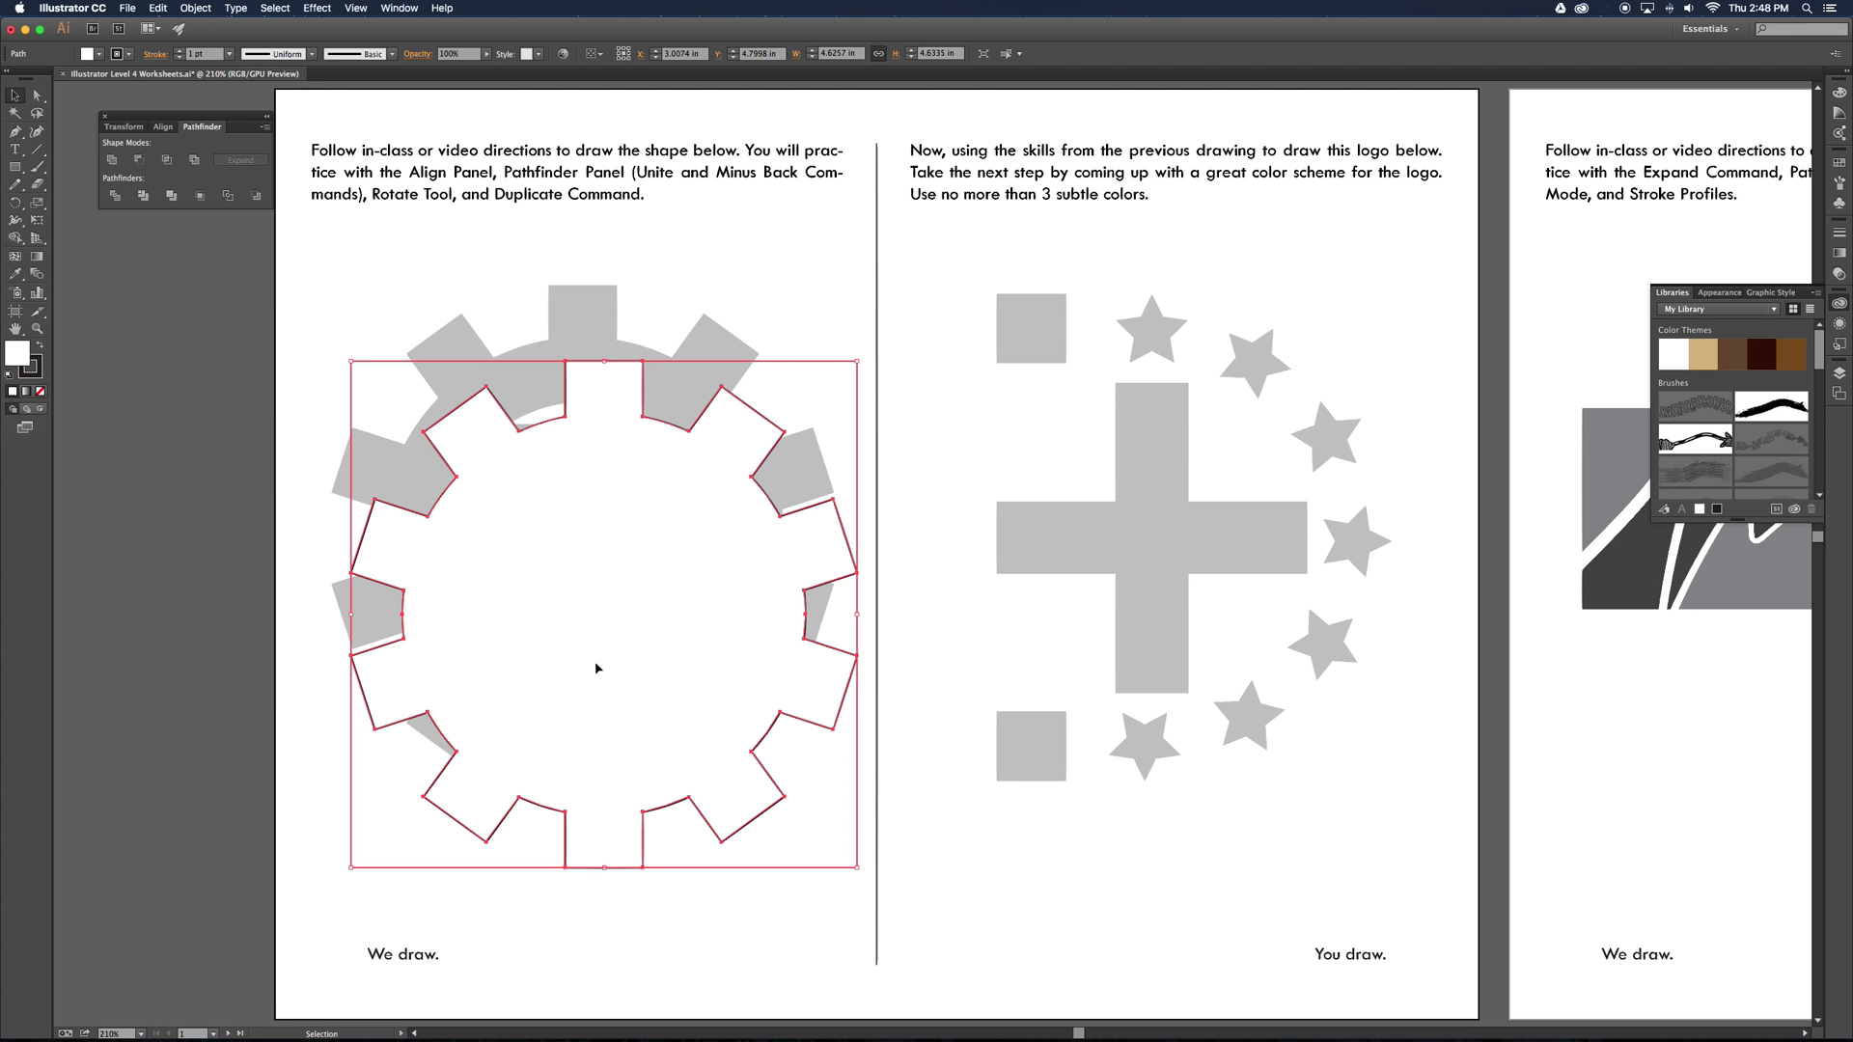
pyautogui.press('super+z')
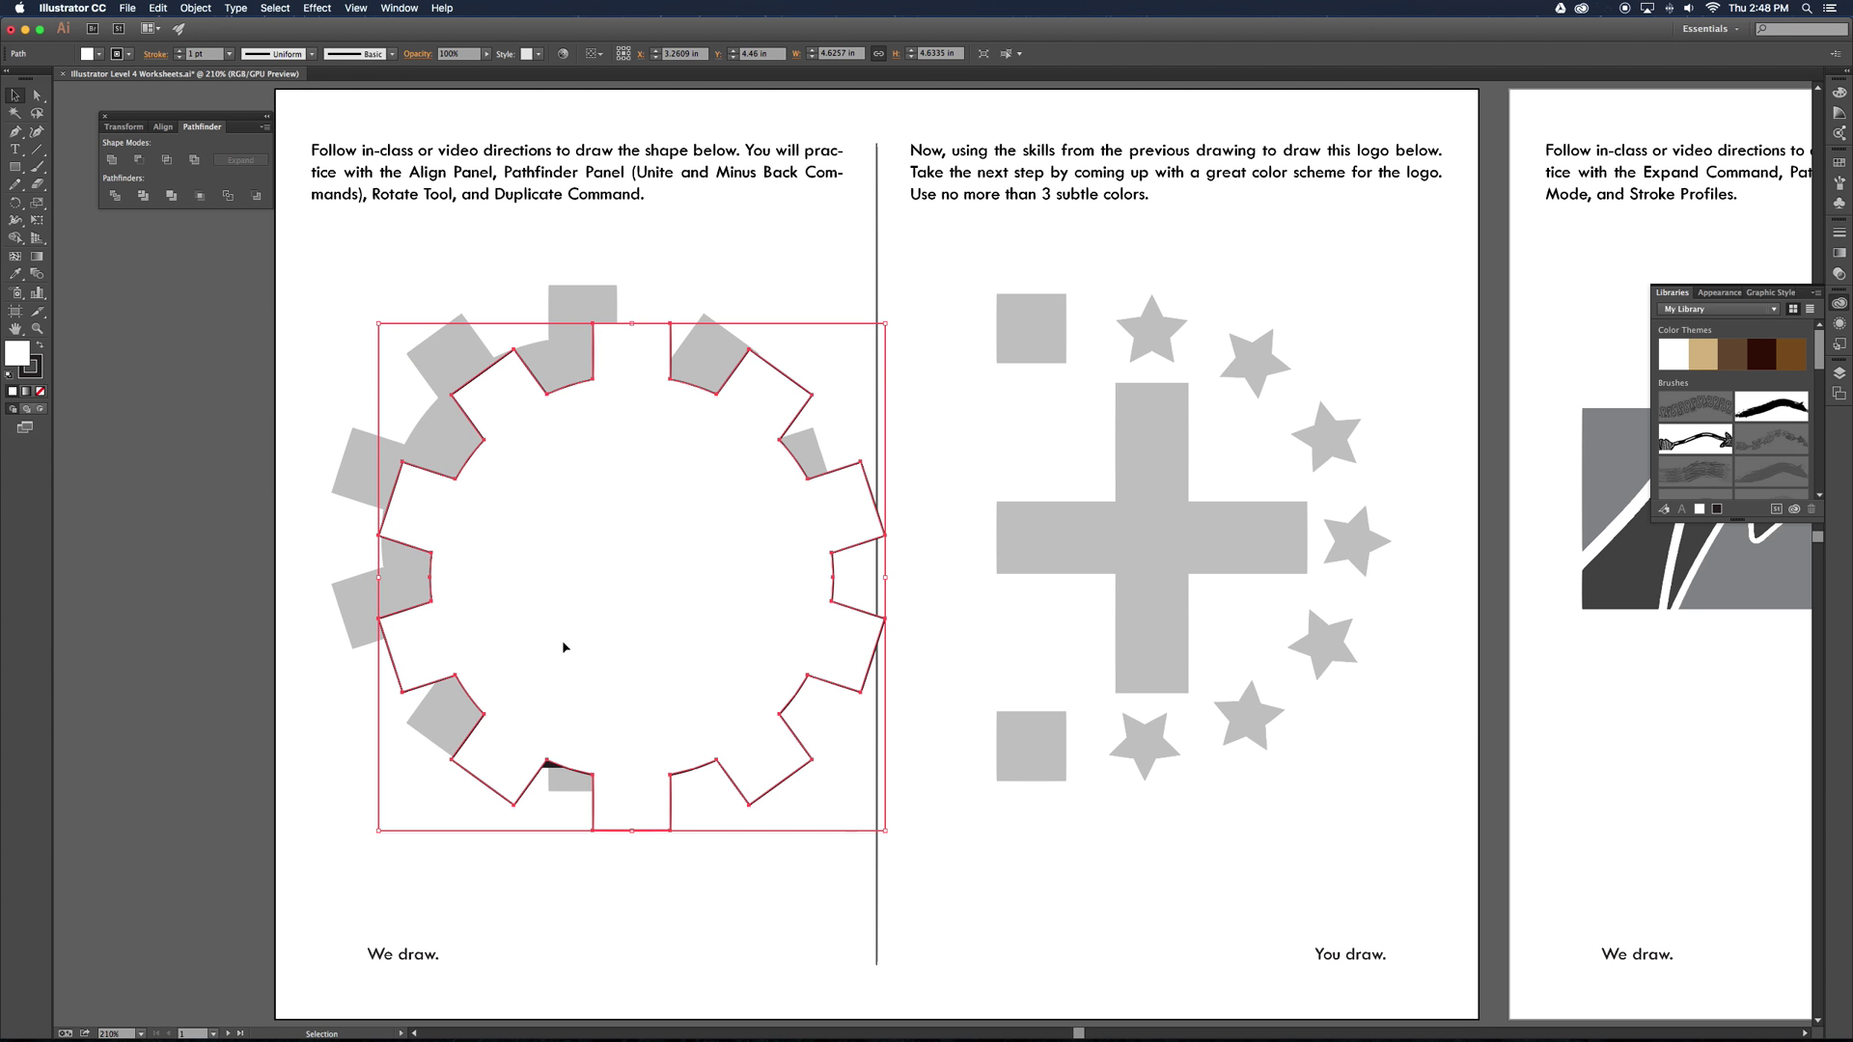
pyautogui.moveTo(553, 621); pyautogui.dragTo(565, 589)
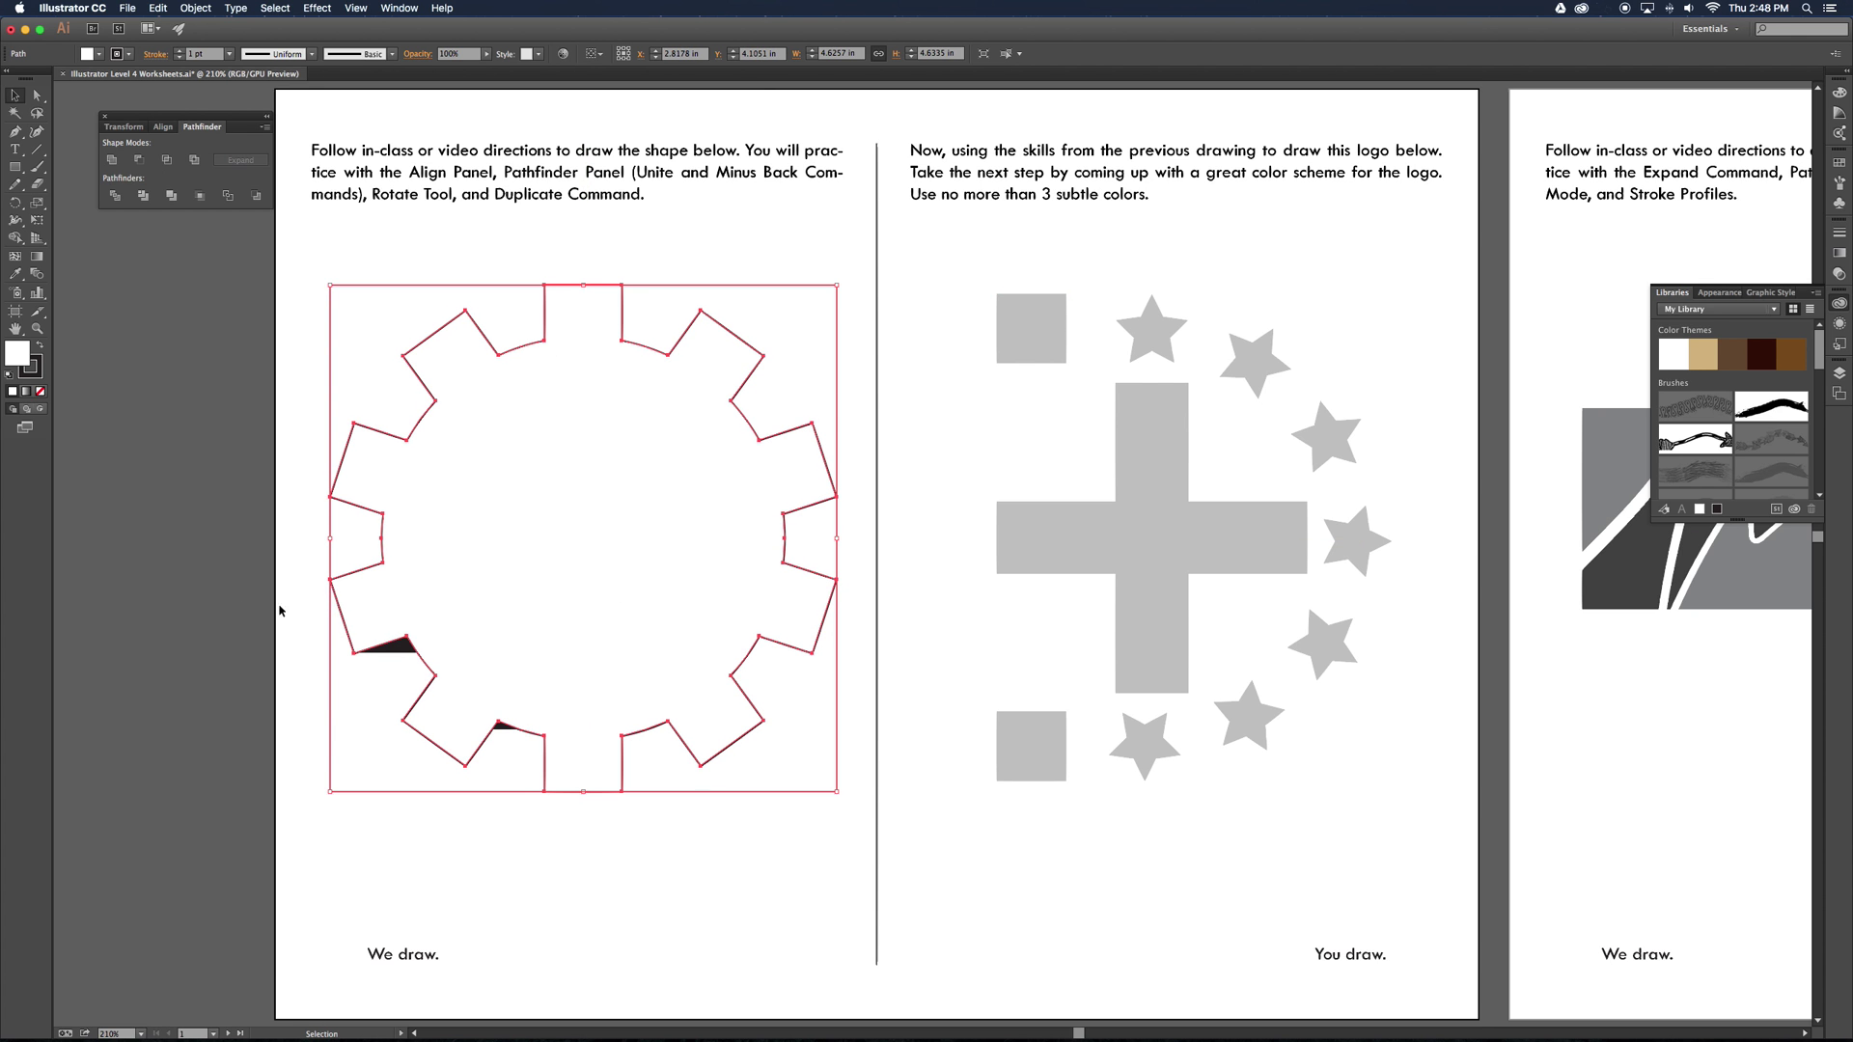
pyautogui.click(201, 605)
pyautogui.click(512, 596)
# Draw a smaller circle inside the gear and select it together with the gear.
pyautogui.moveTo(17, 169)
pyautogui.mouseDown()
pyautogui.moveTo(94, 183)
pyautogui.moveTo(83, 201)
pyautogui.mouseUp()
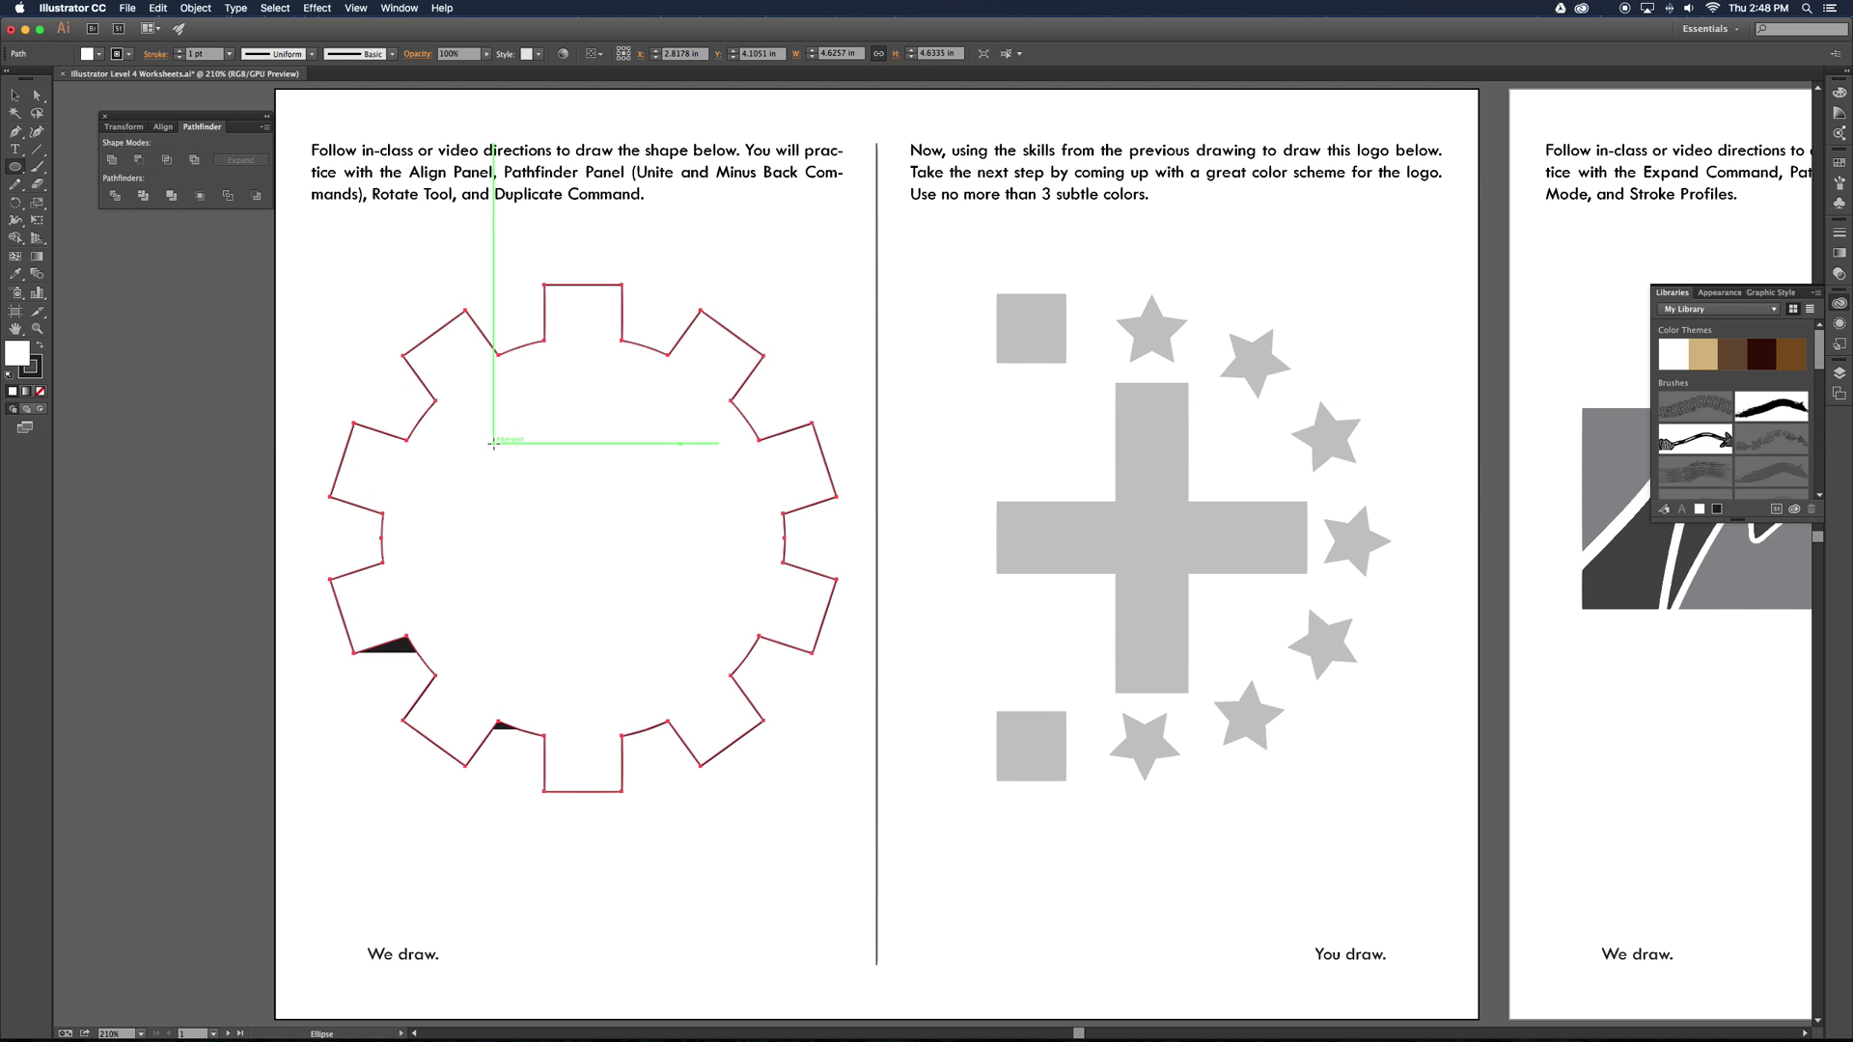
pyautogui.moveTo(478, 430)
pyautogui.mouseDown()
pyautogui.moveTo(628, 620)
pyautogui.moveTo(734, 701)
pyautogui.mouseUp()
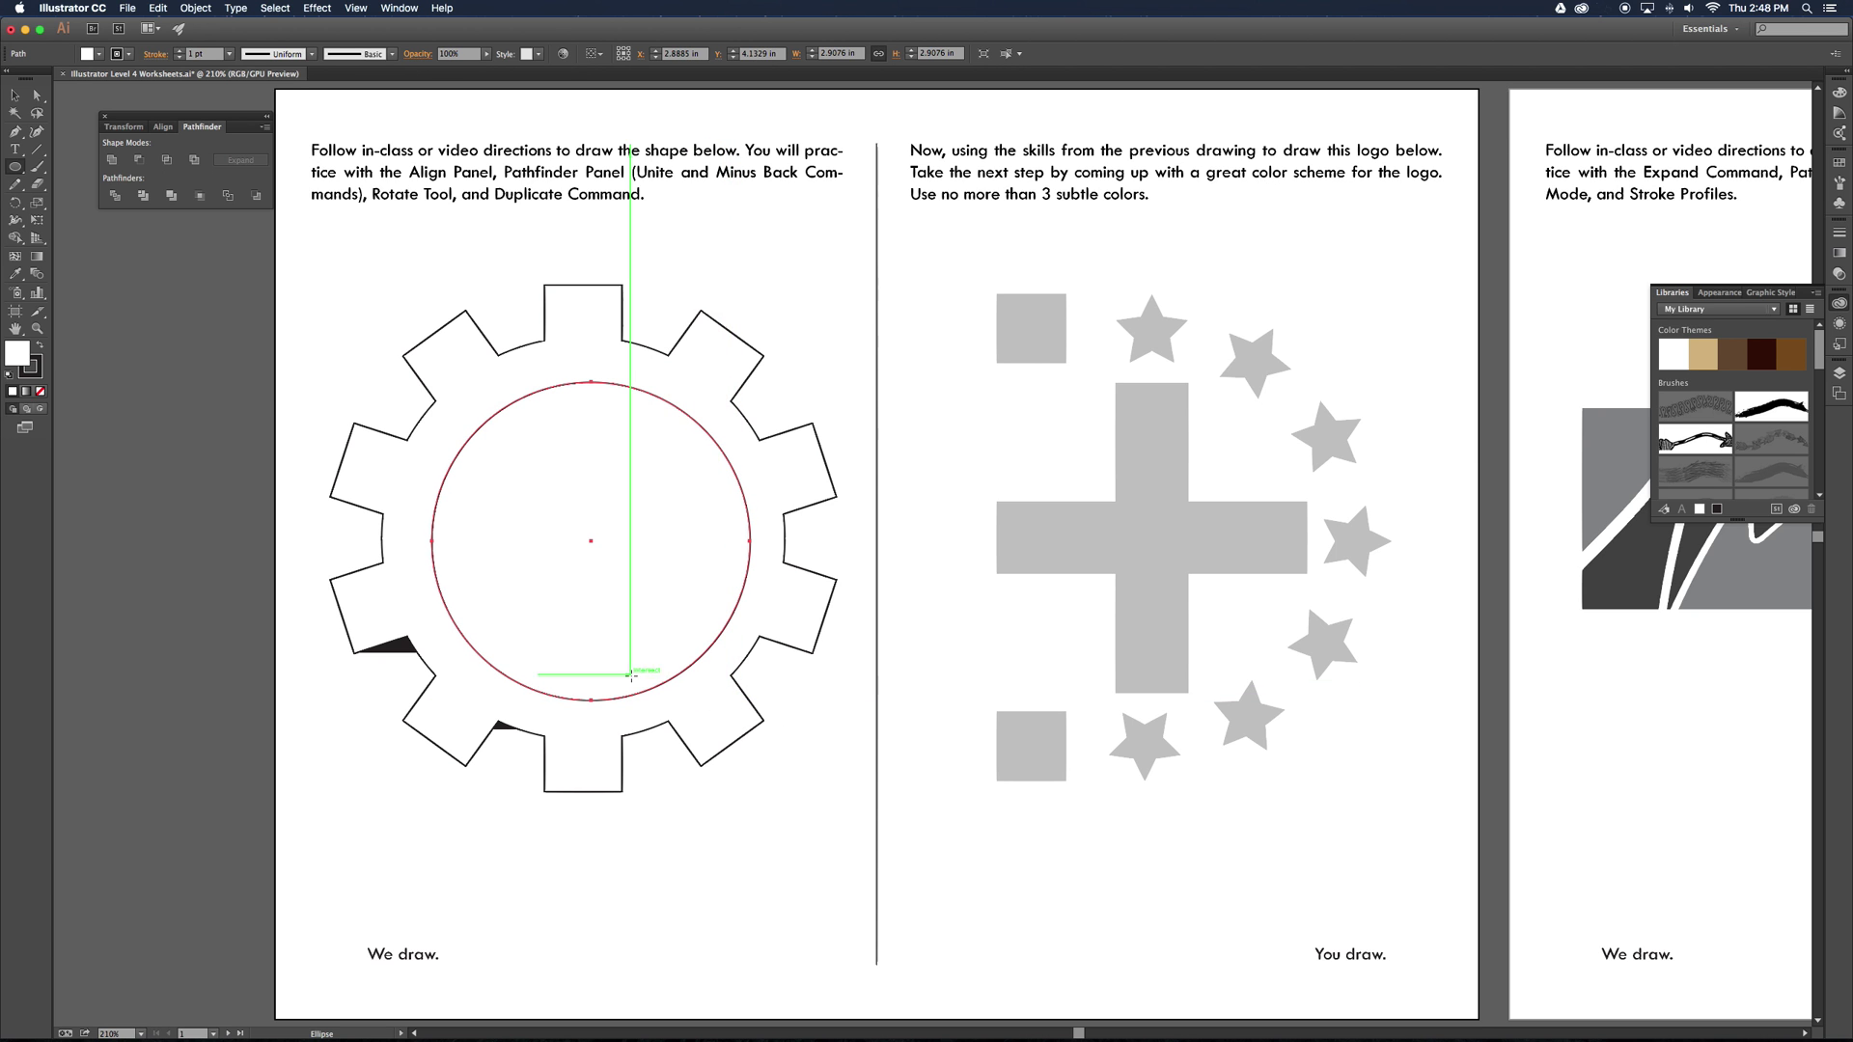
pyautogui.click(14, 94)
pyautogui.click(546, 349)
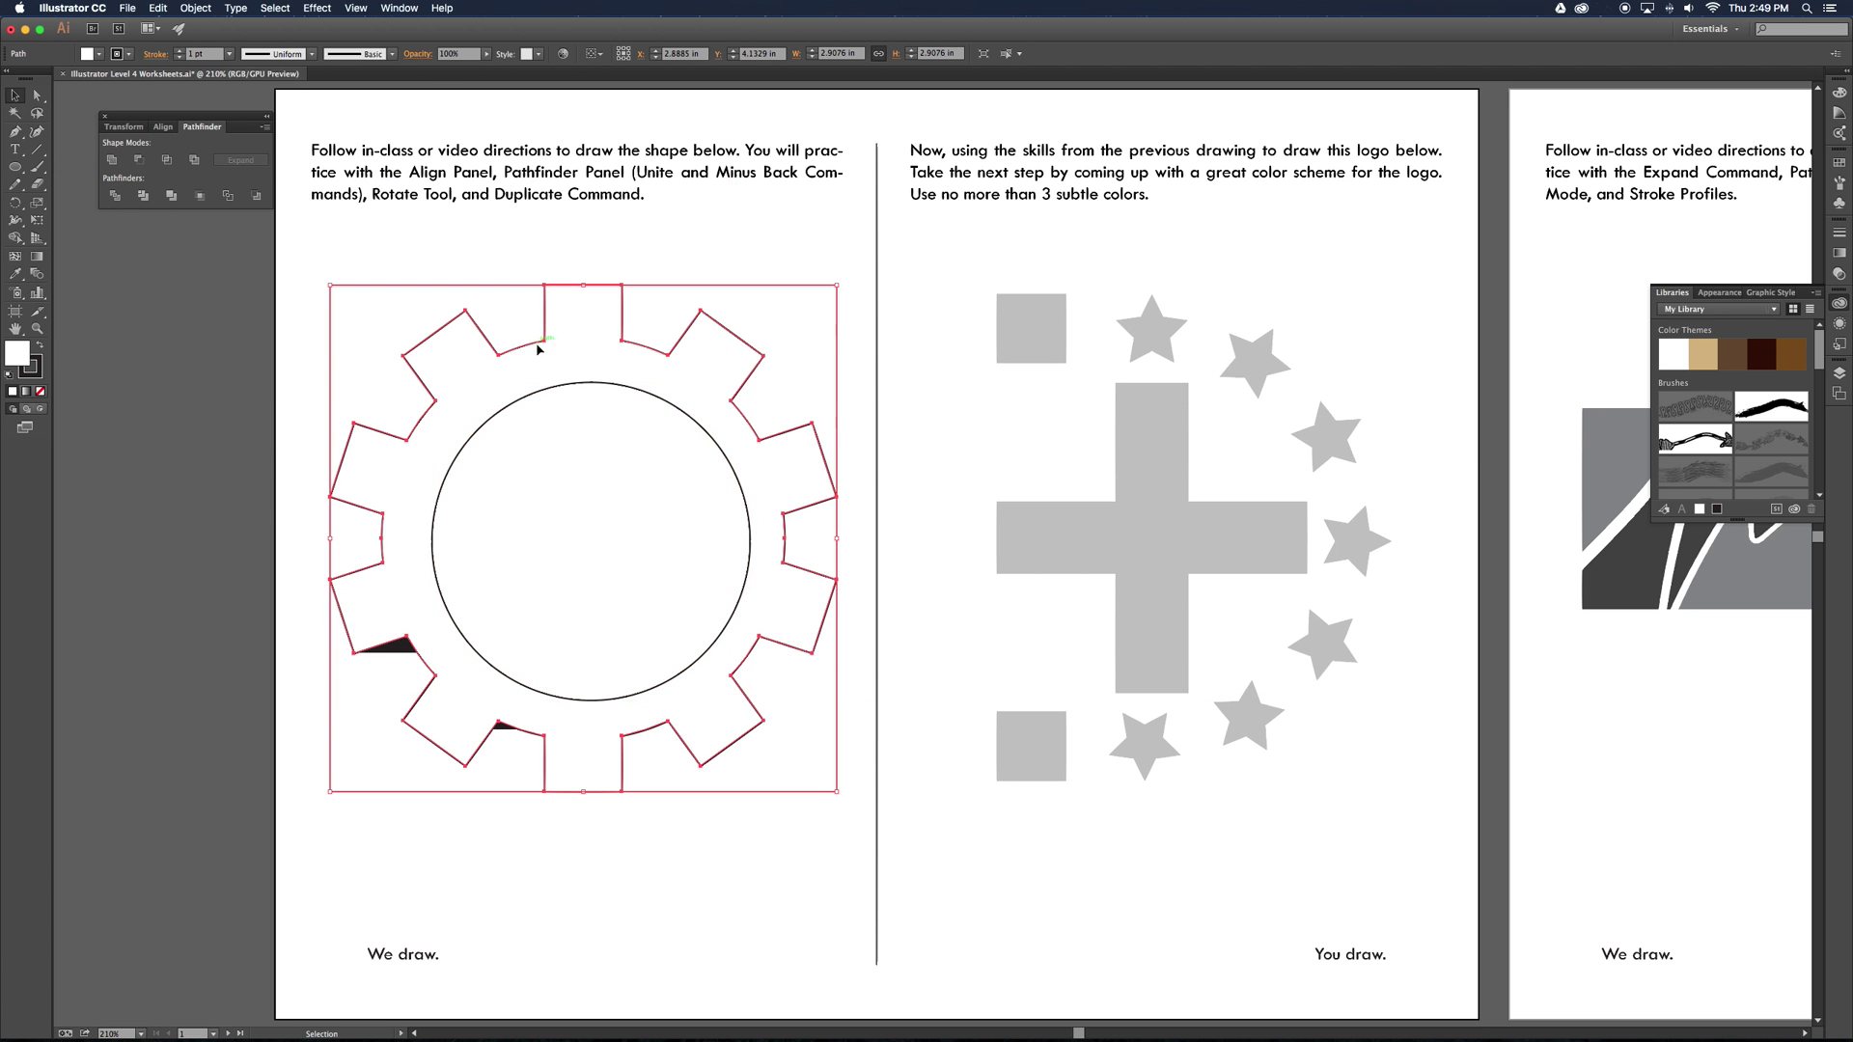
pyautogui.keyDown('shift'); pyautogui.click(547, 394); pyautogui.keyUp('shift')
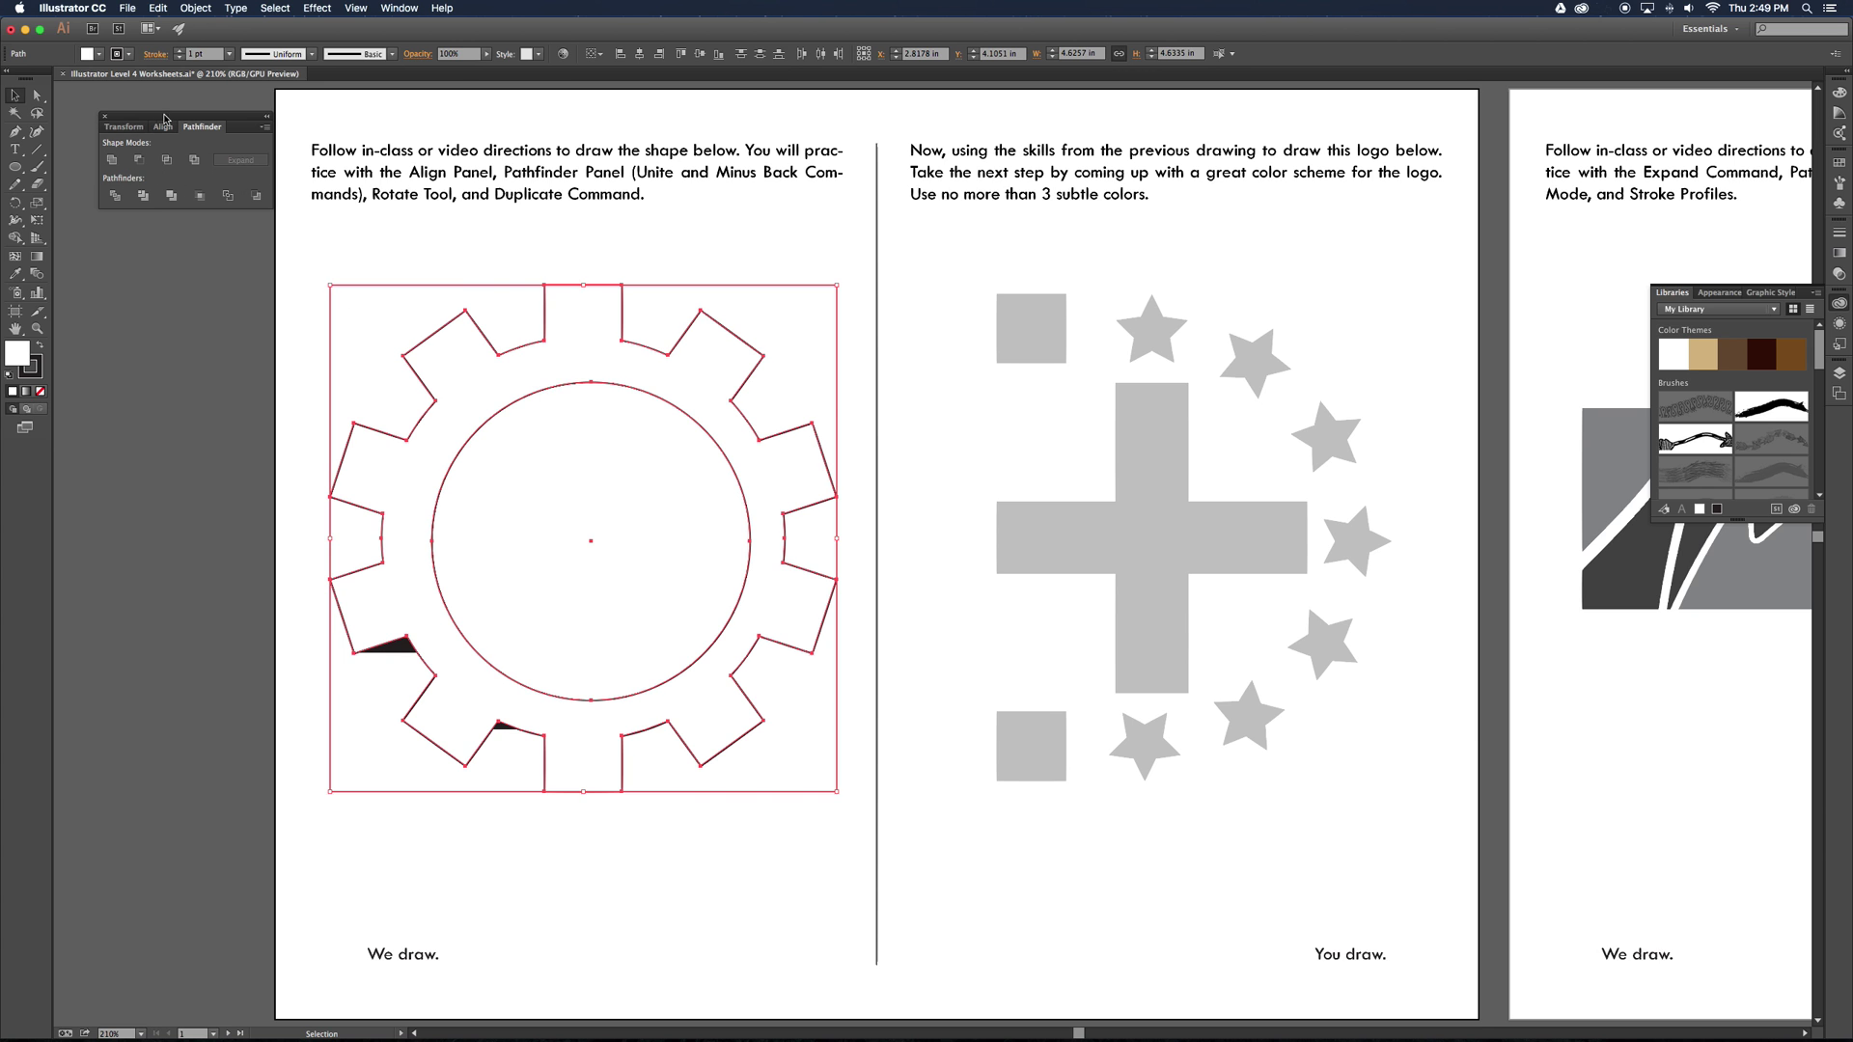
# With the gear as key object, centre the inner circle horizontally and vertically on it.
pyautogui.click(164, 127)
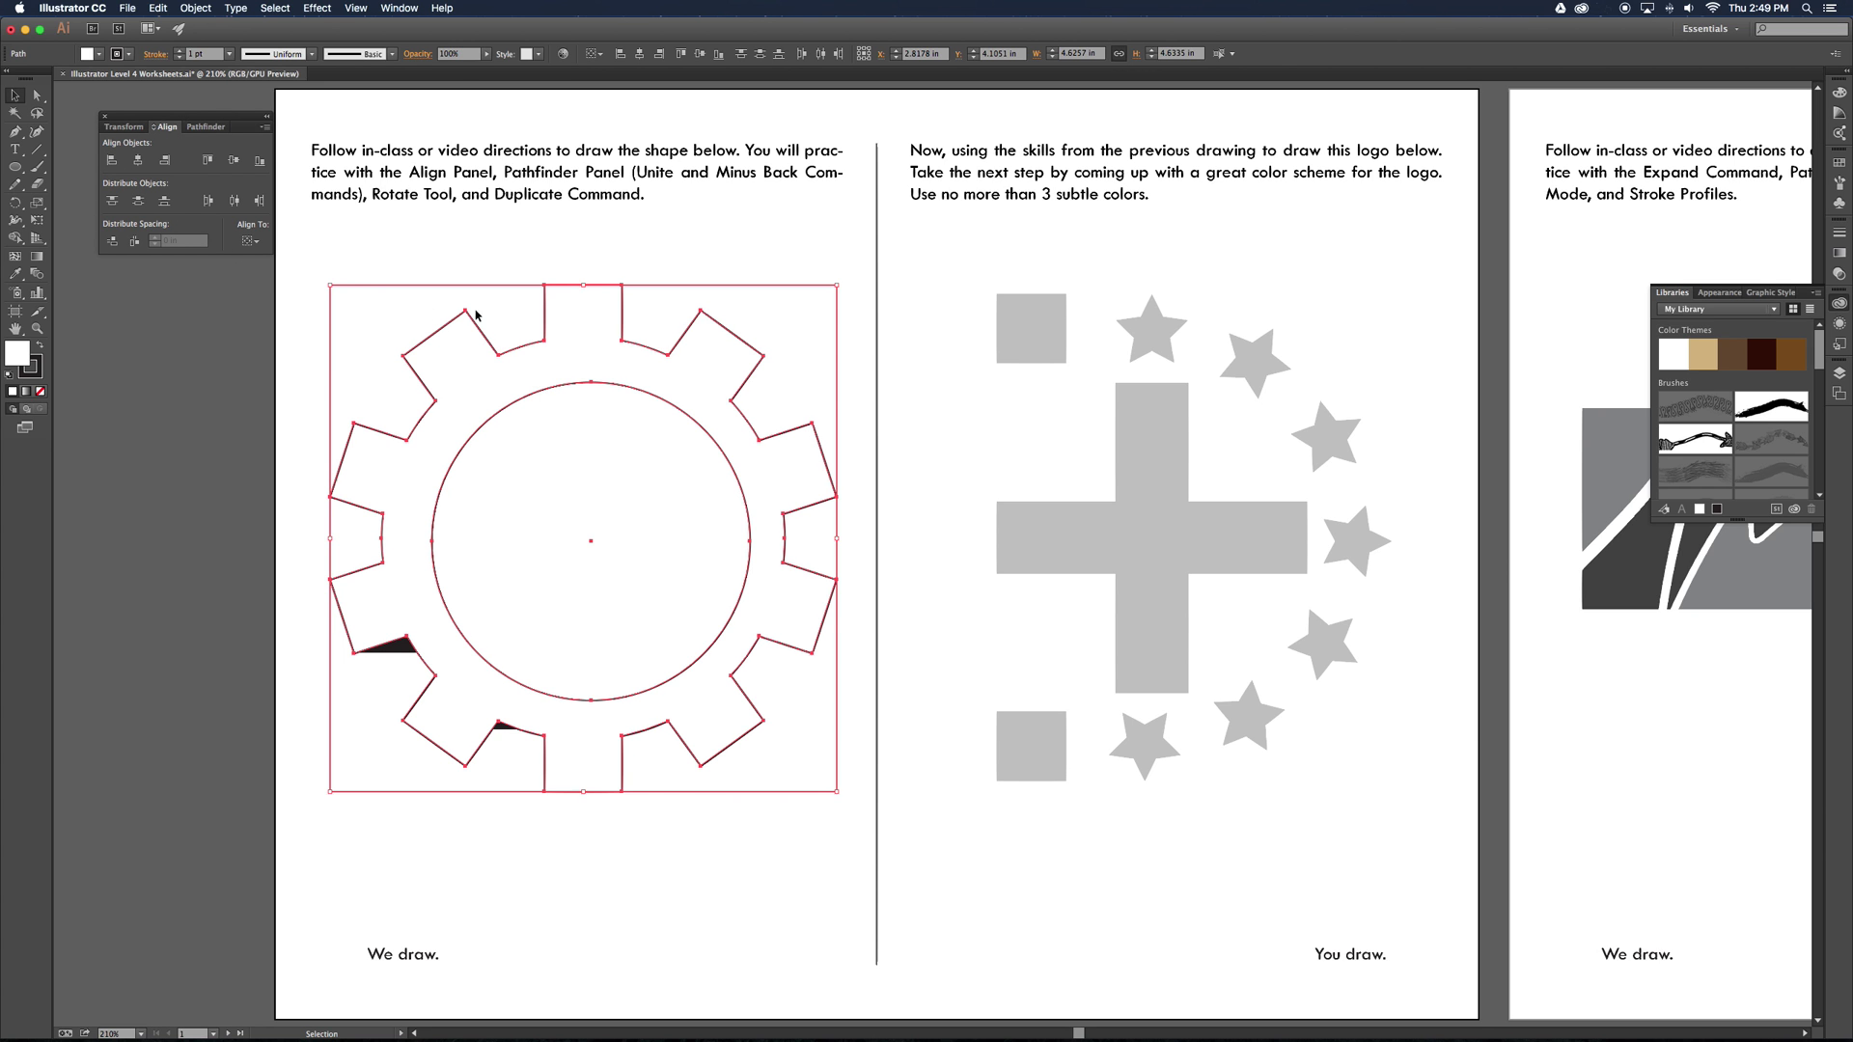
pyautogui.click(532, 345)
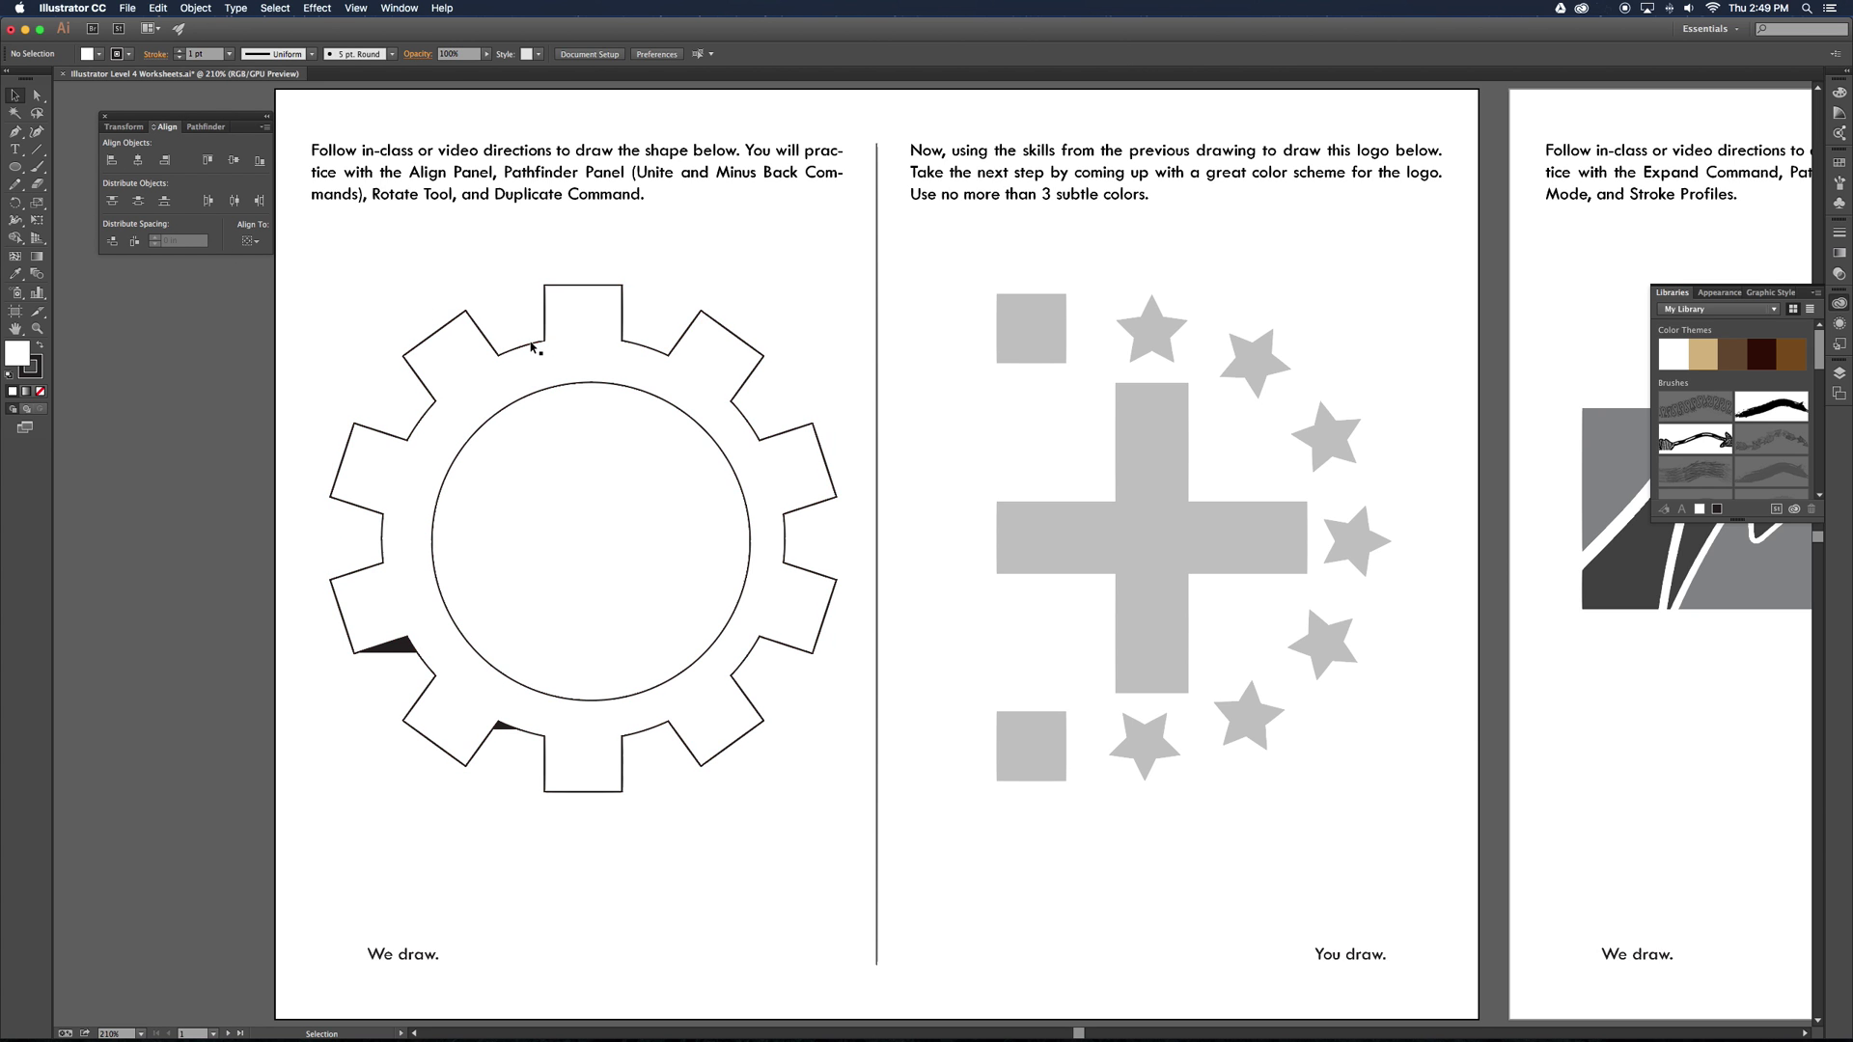
pyautogui.click(532, 345)
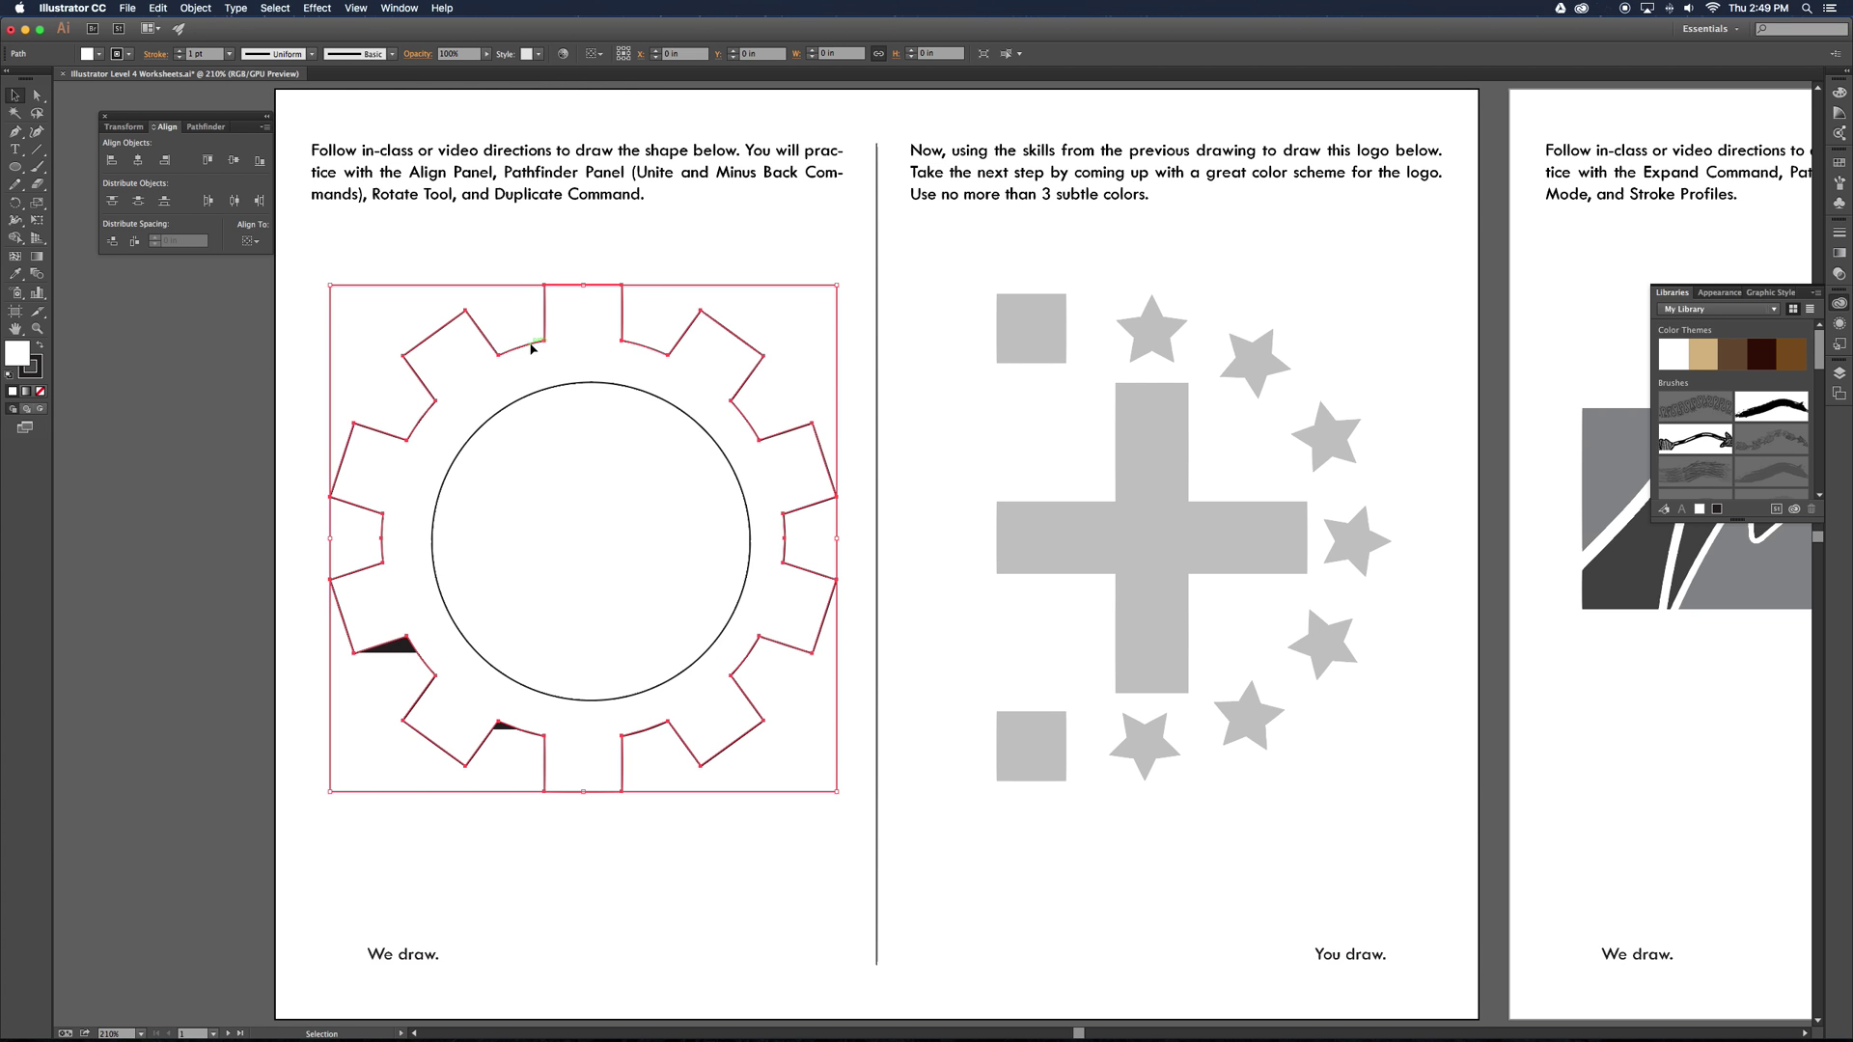
pyautogui.keyDown('shift'); pyautogui.click(547, 389); pyautogui.keyUp('shift')
pyautogui.click(523, 384)
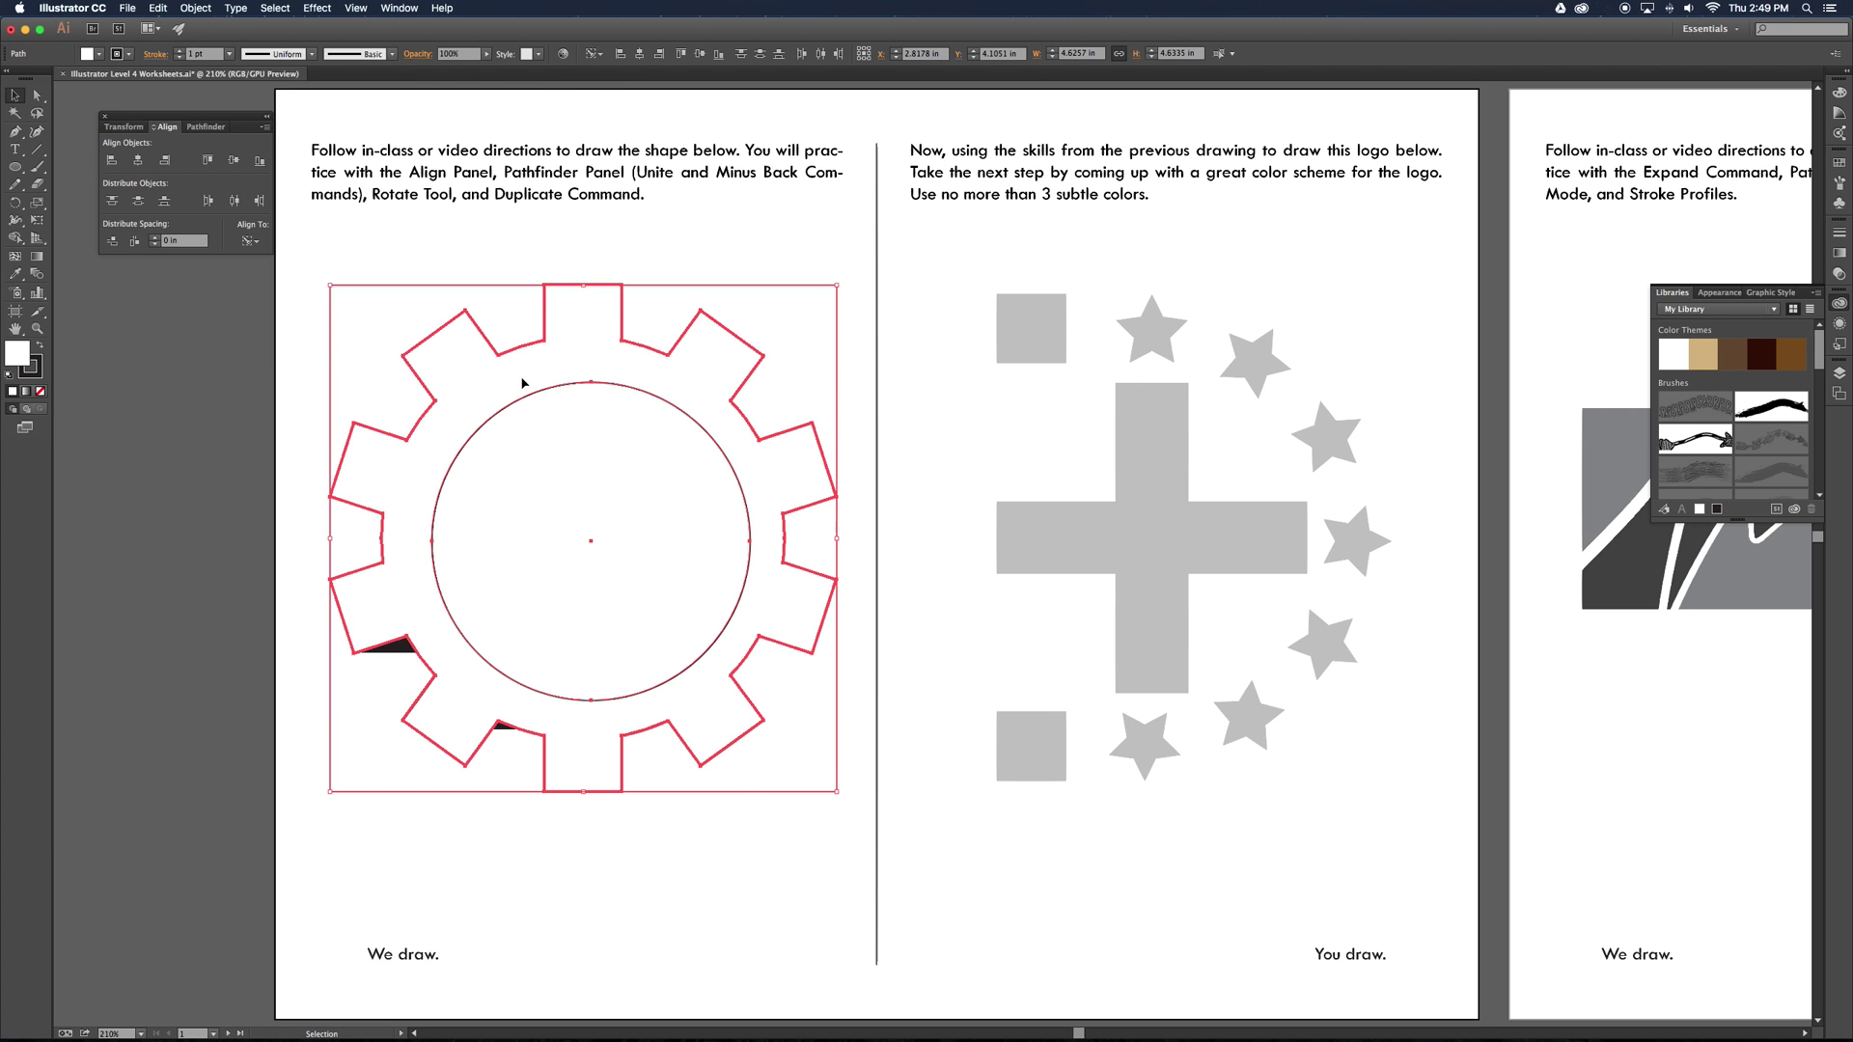
pyautogui.click(139, 161)
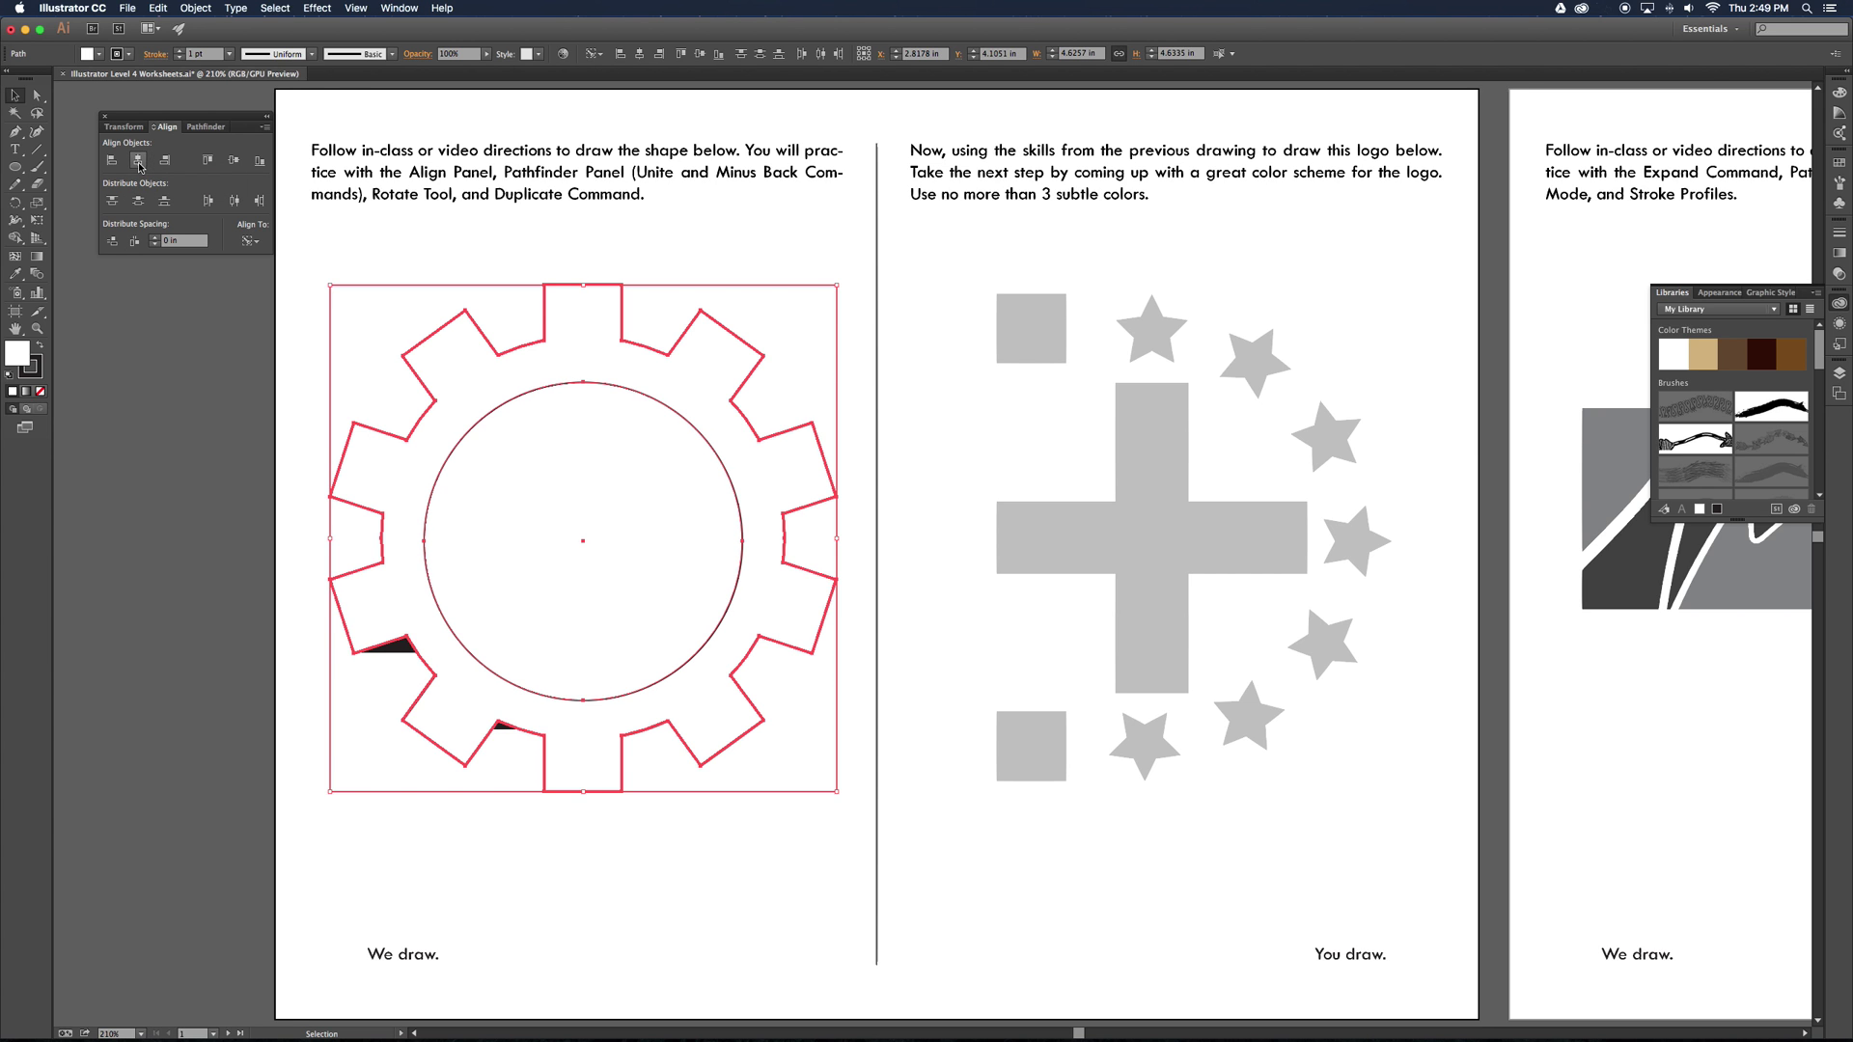
pyautogui.click(232, 161)
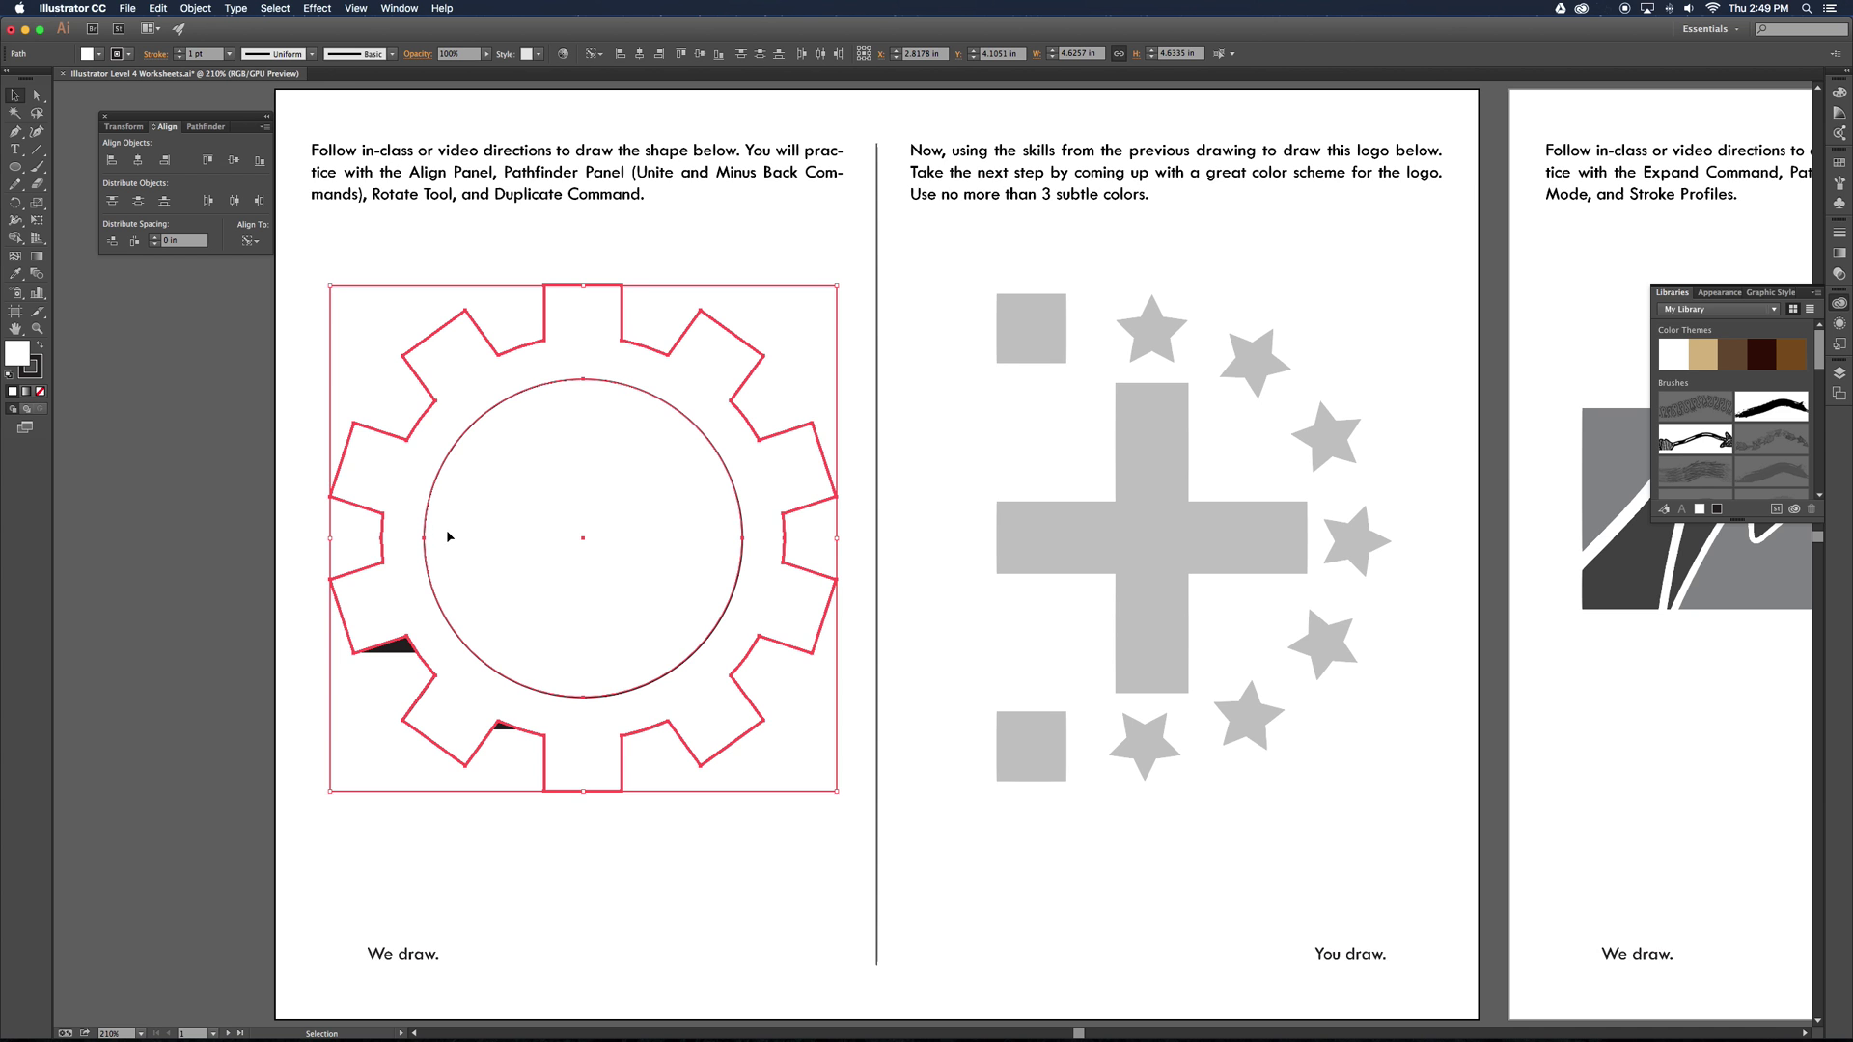
pyautogui.click(196, 490)
pyautogui.click(423, 383)
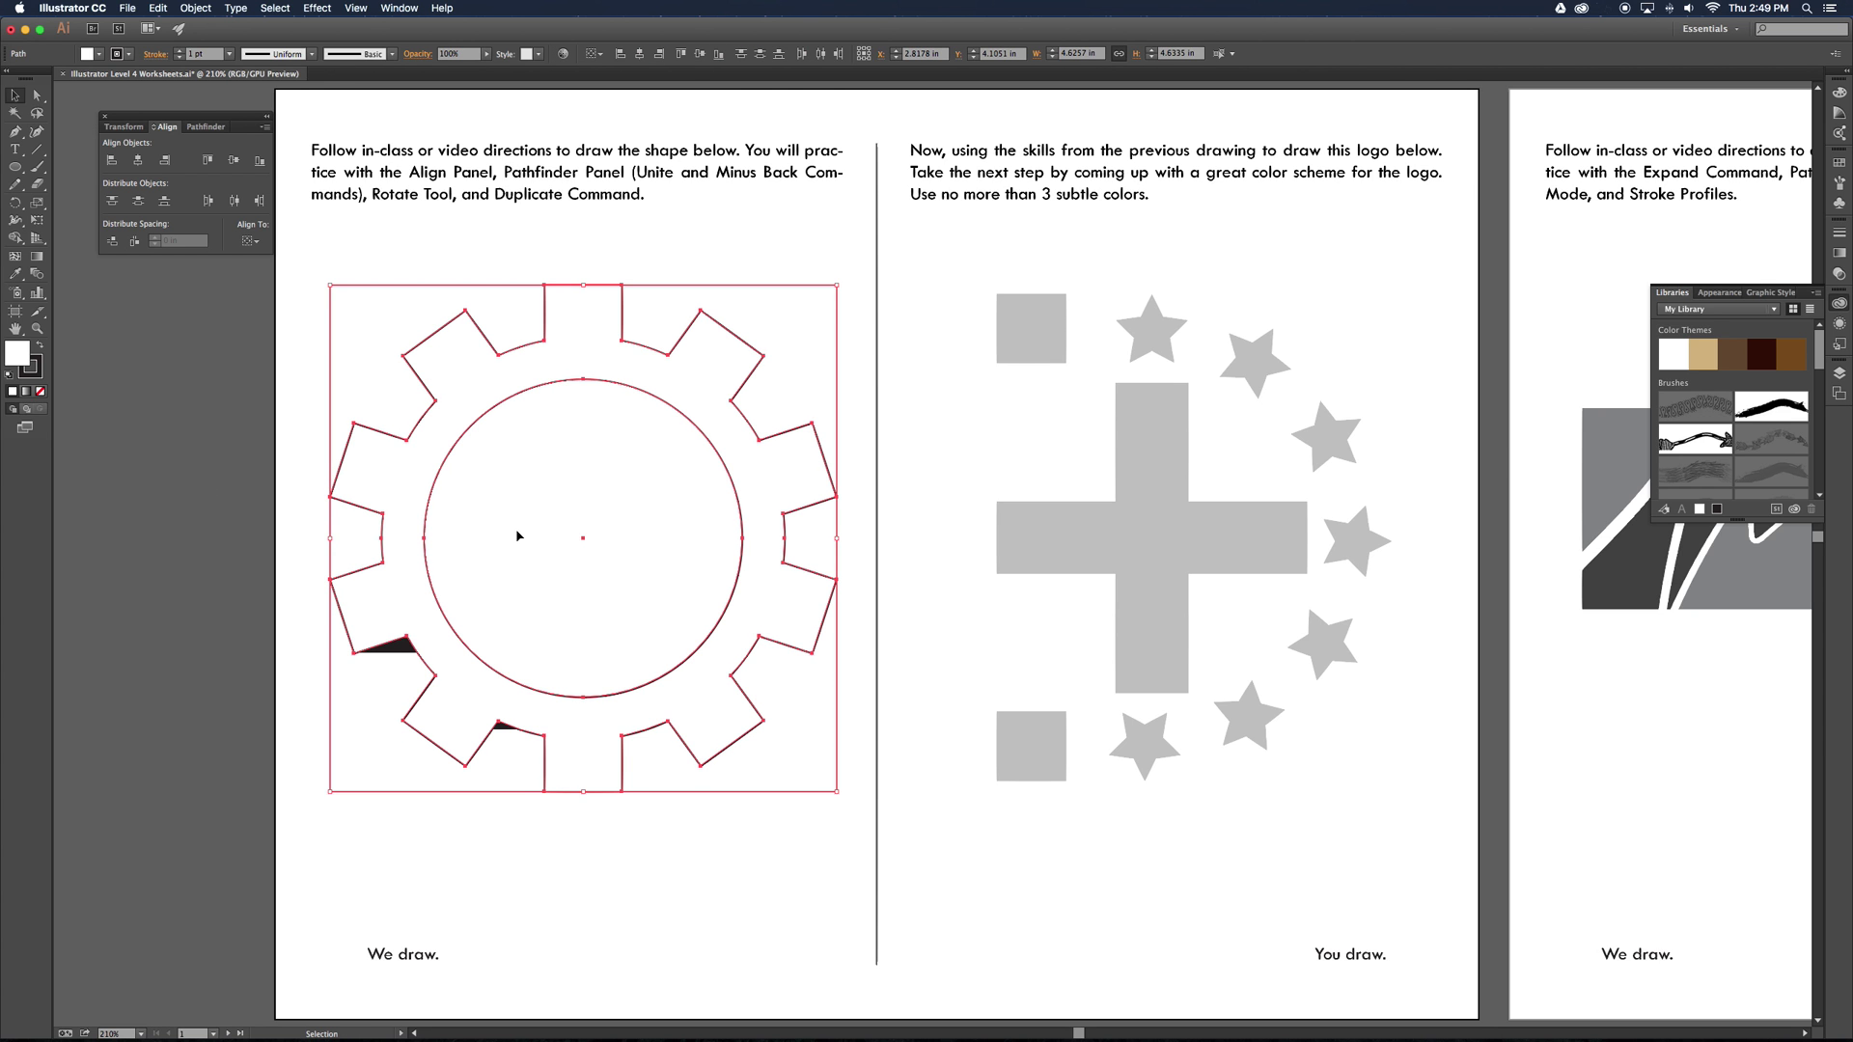
# Subtract the inner circle from the gear with Minus Front, then nudge the hollow gear into place.
pyautogui.click(203, 128)
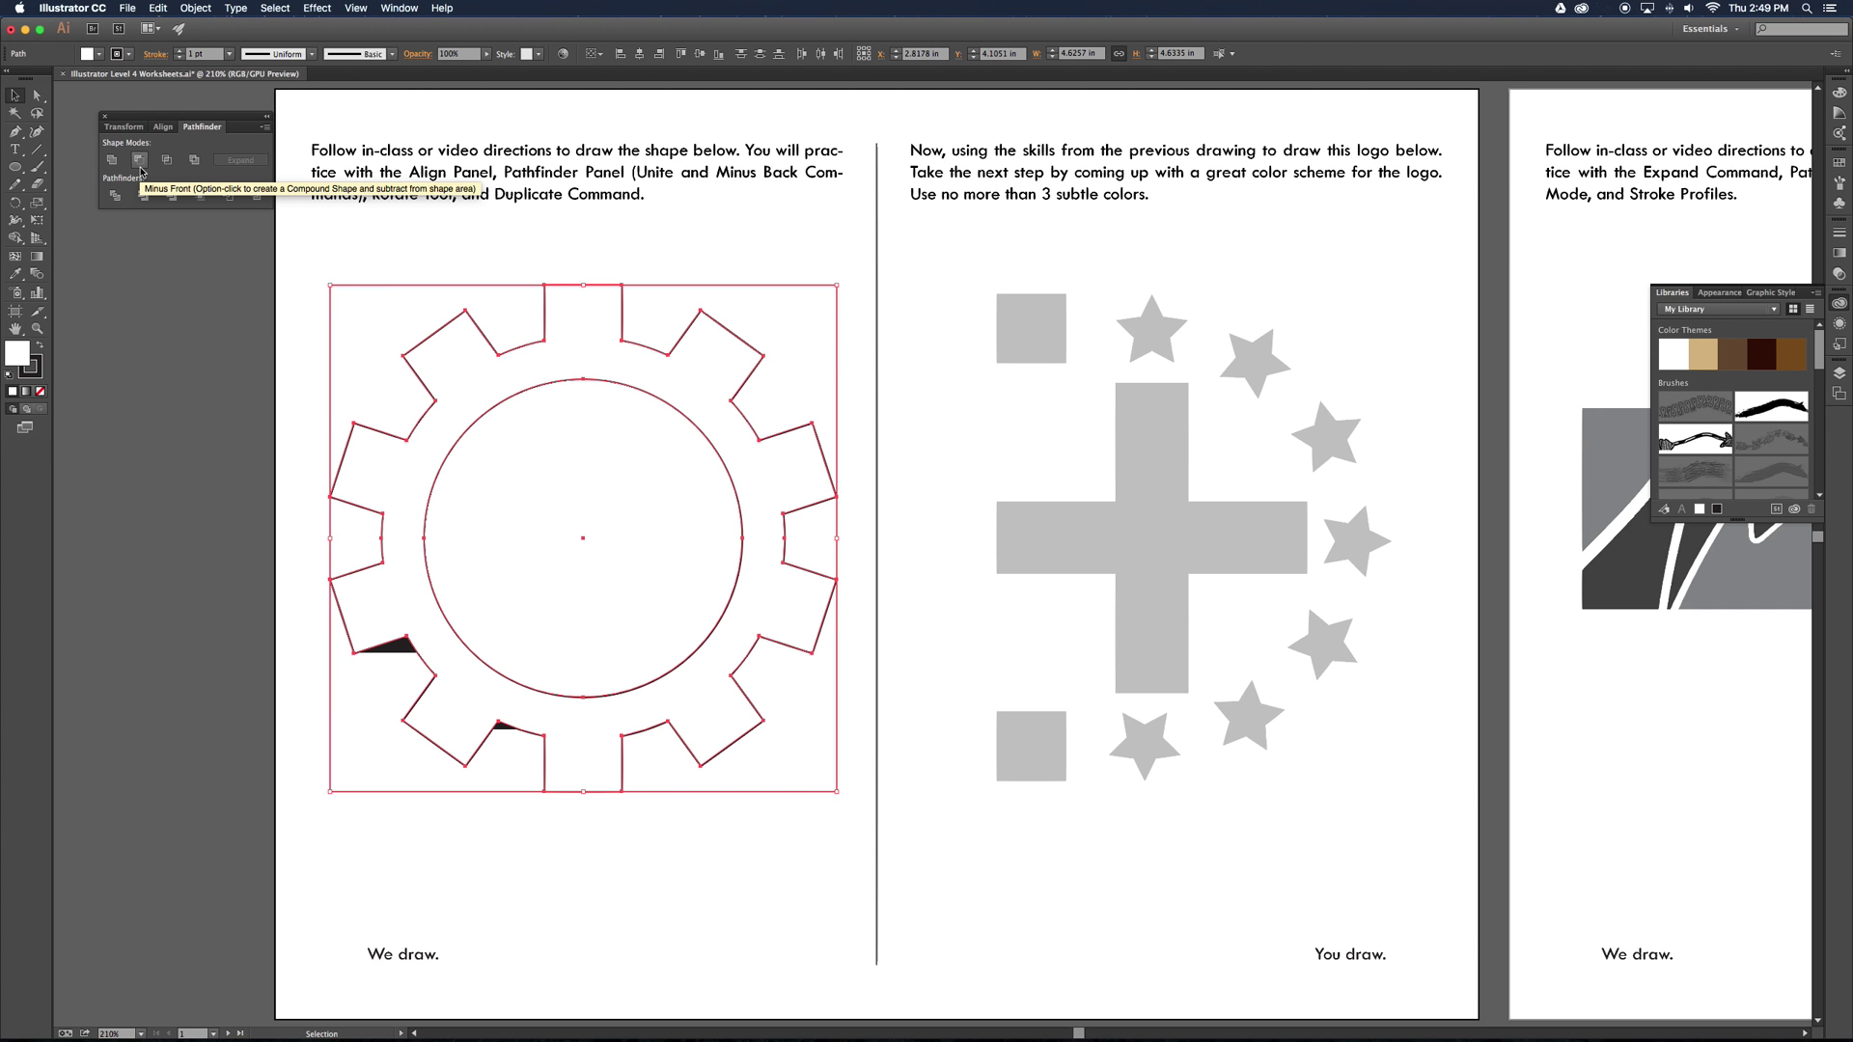
pyautogui.click(140, 162)
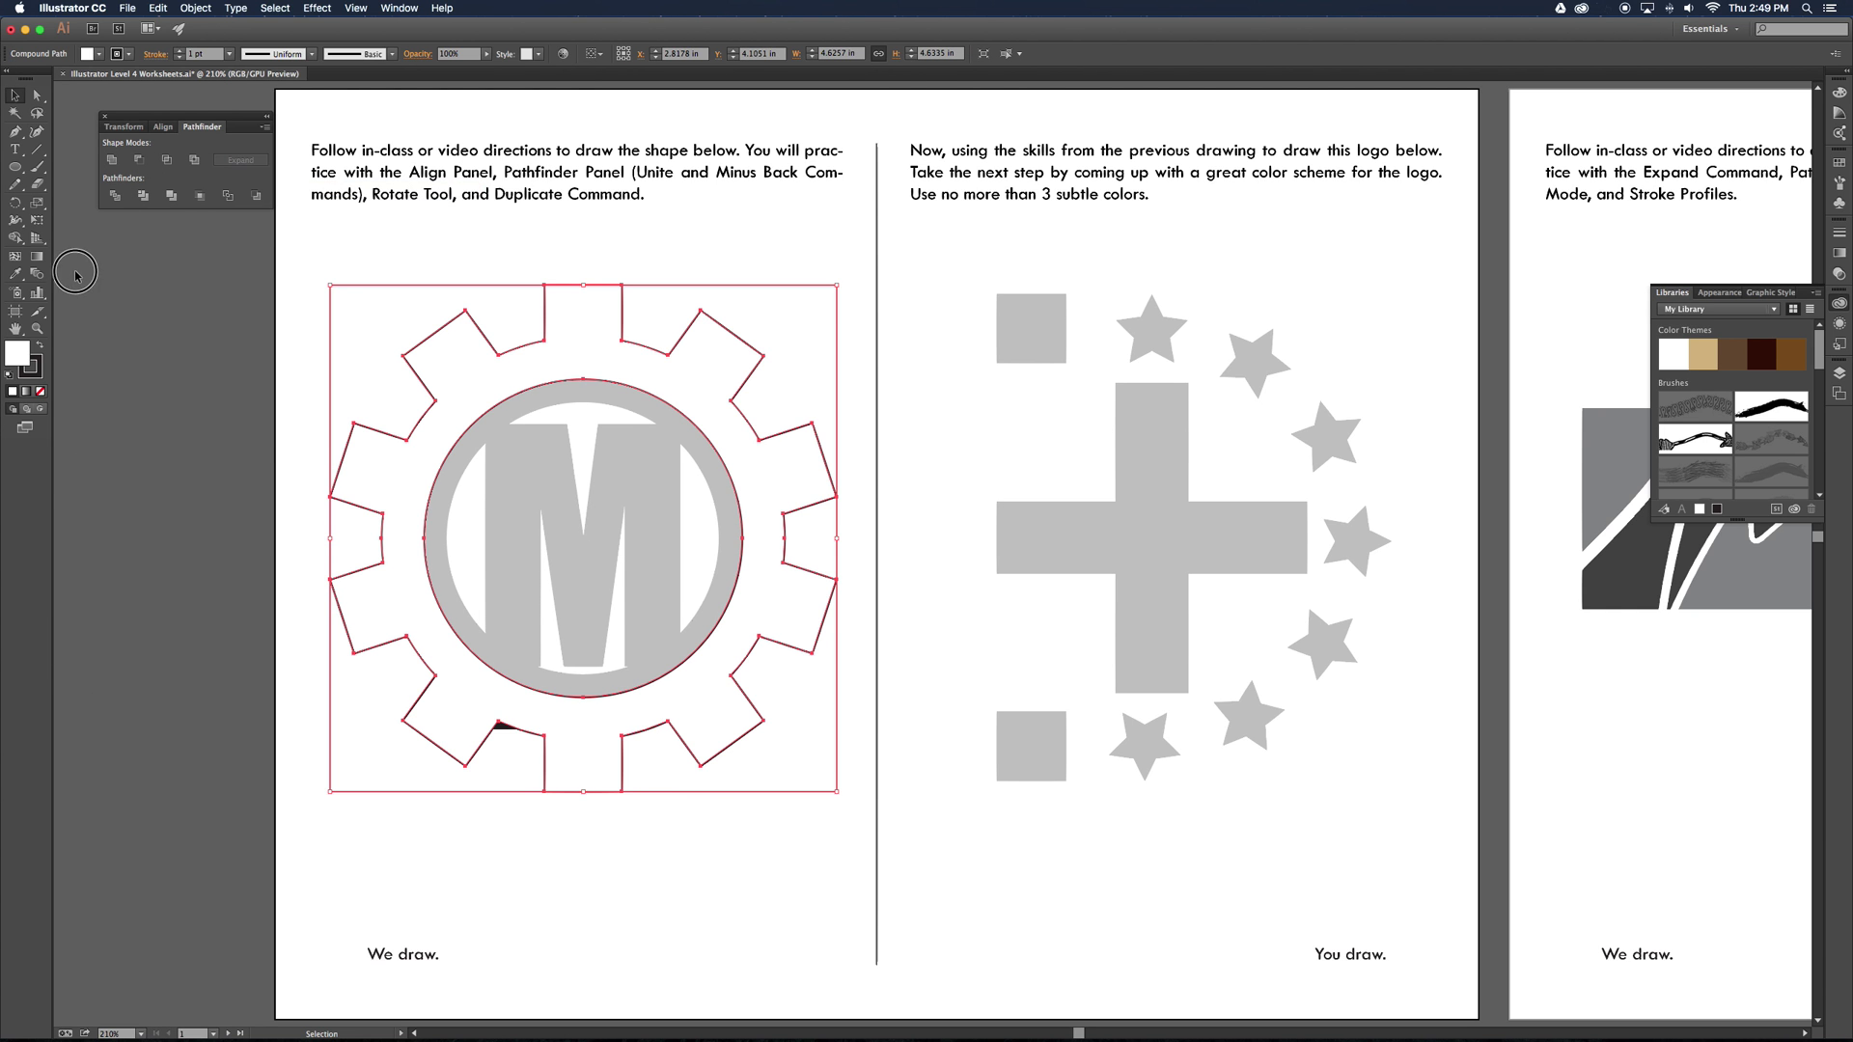
pyautogui.click(537, 338)
pyautogui.moveTo(537, 337)
pyautogui.mouseDown()
pyautogui.moveTo(605, 347)
pyautogui.moveTo(650, 302)
pyautogui.moveTo(767, 381)
pyautogui.moveTo(748, 482)
pyautogui.moveTo(609, 552)
pyautogui.moveTo(509, 557)
pyautogui.moveTo(567, 380)
pyautogui.moveTo(545, 359)
pyautogui.mouseUp()
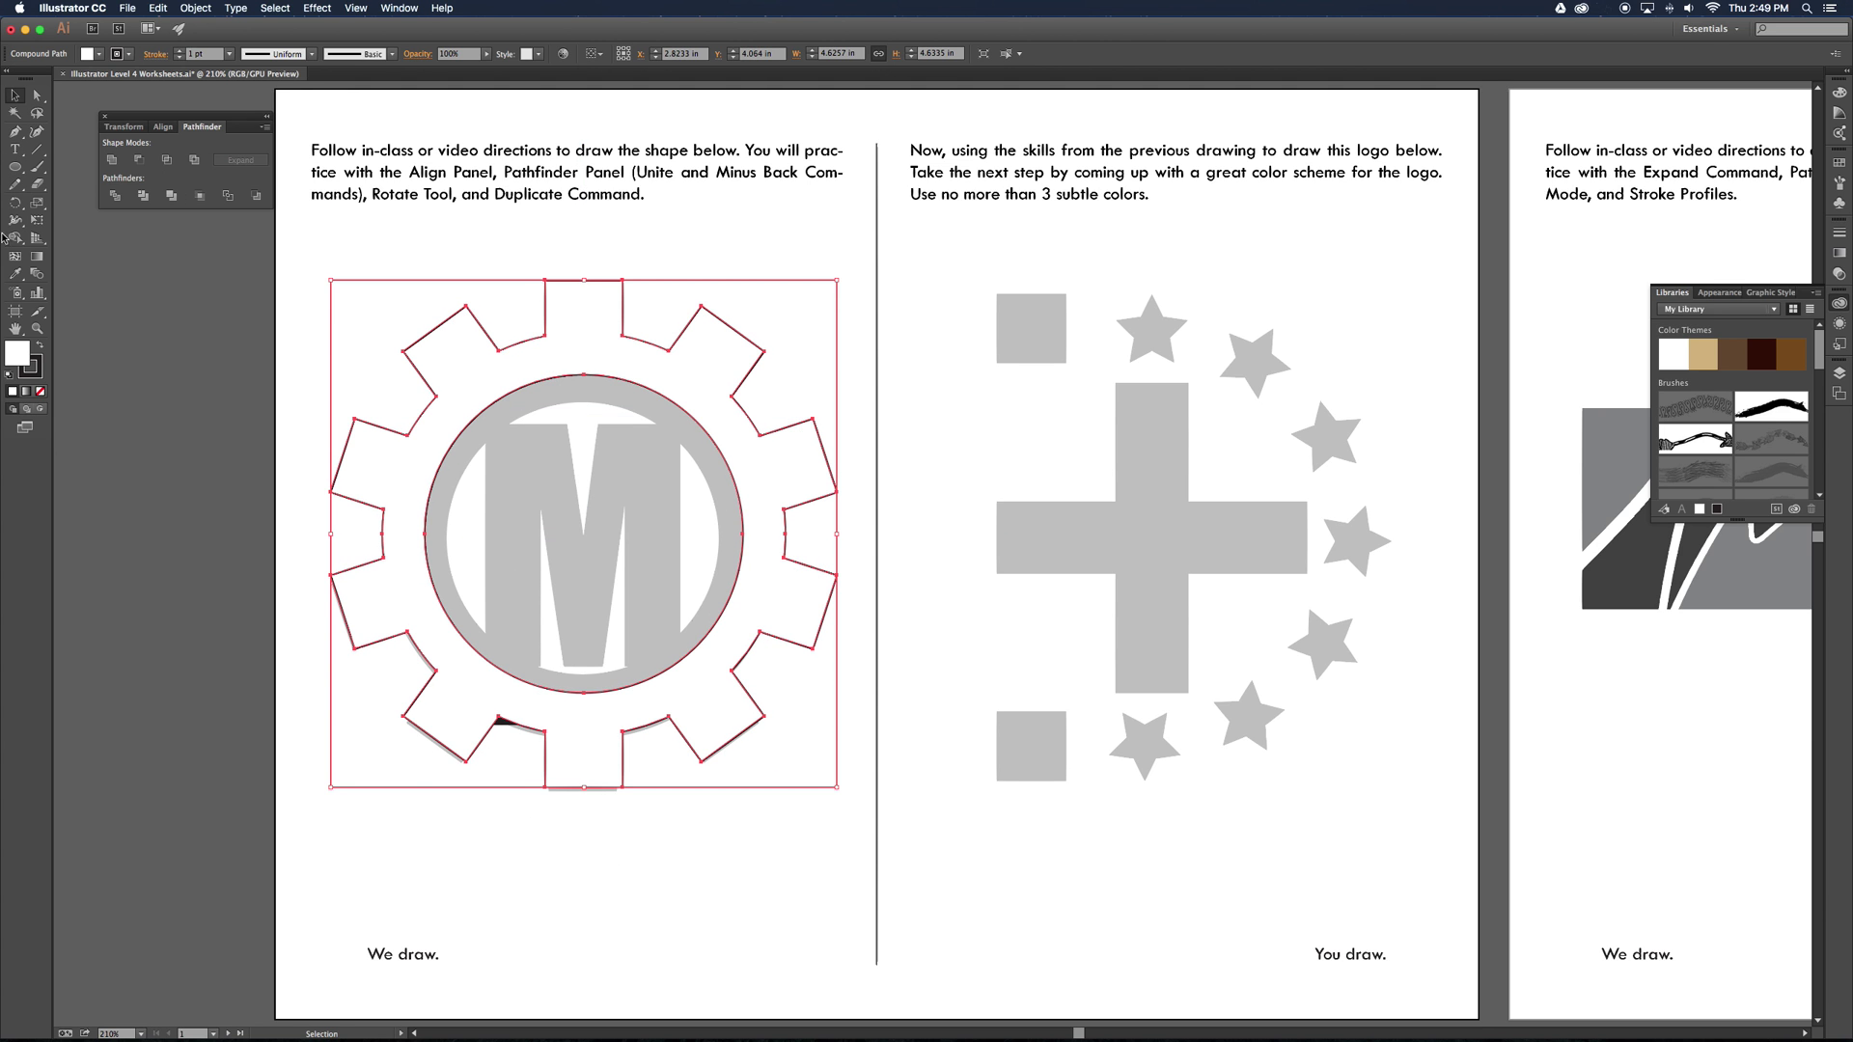
# Type a letter M, scale it up, and move it into the gear's centre.
pyautogui.click(16, 150)
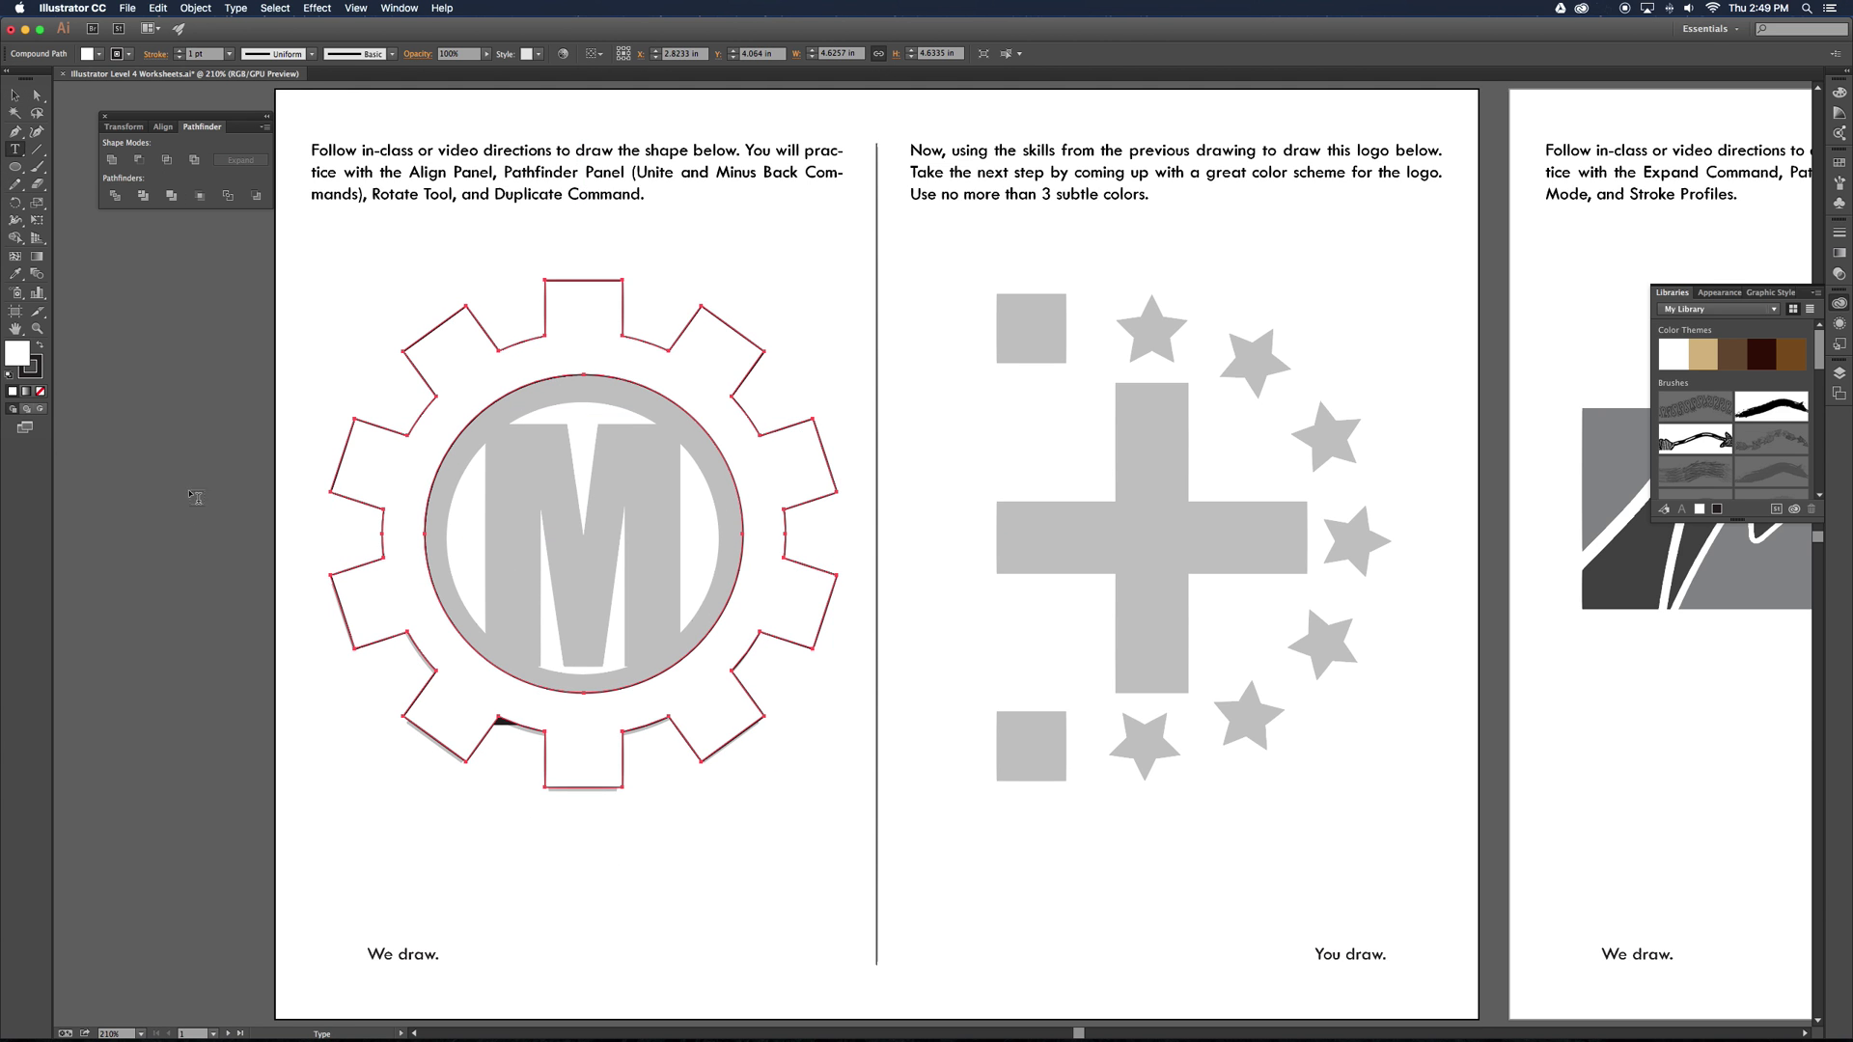
pyautogui.click(128, 569)
pyautogui.write('M')
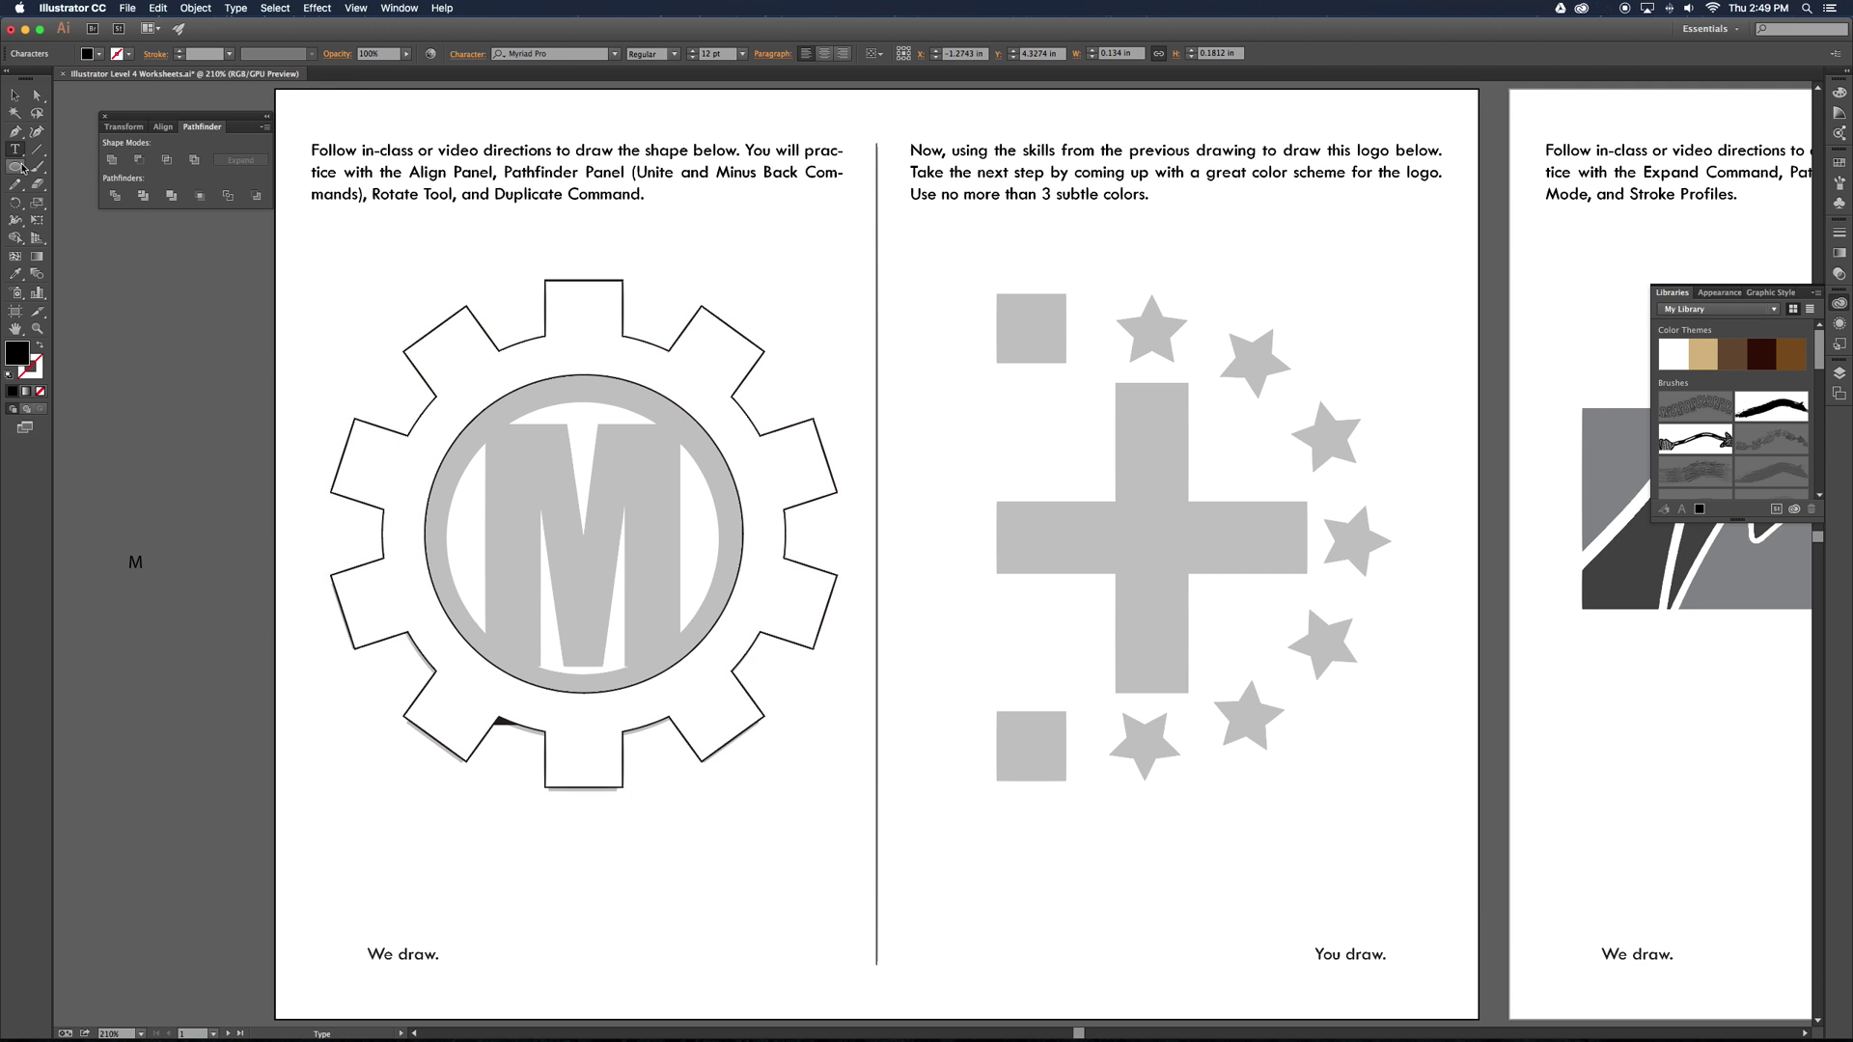
pyautogui.click(15, 95)
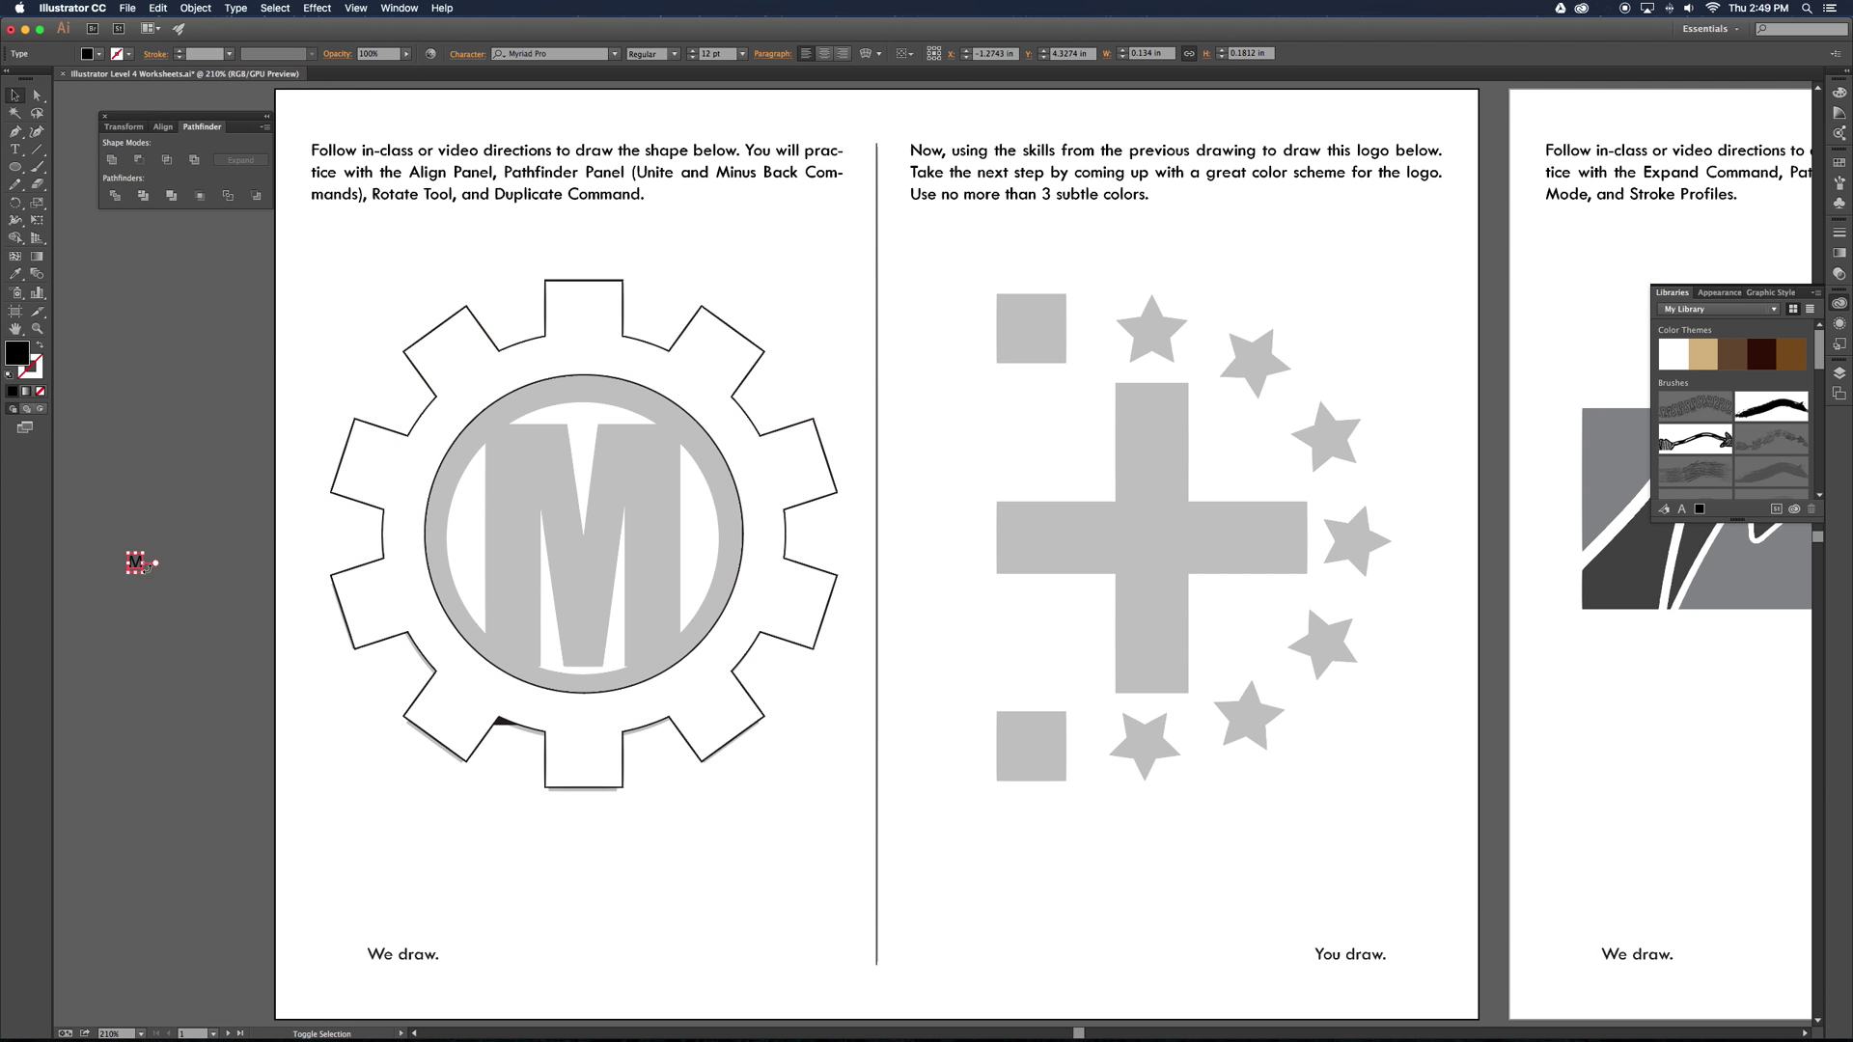
pyautogui.moveTo(145, 574); pyautogui.dragTo(321, 813)
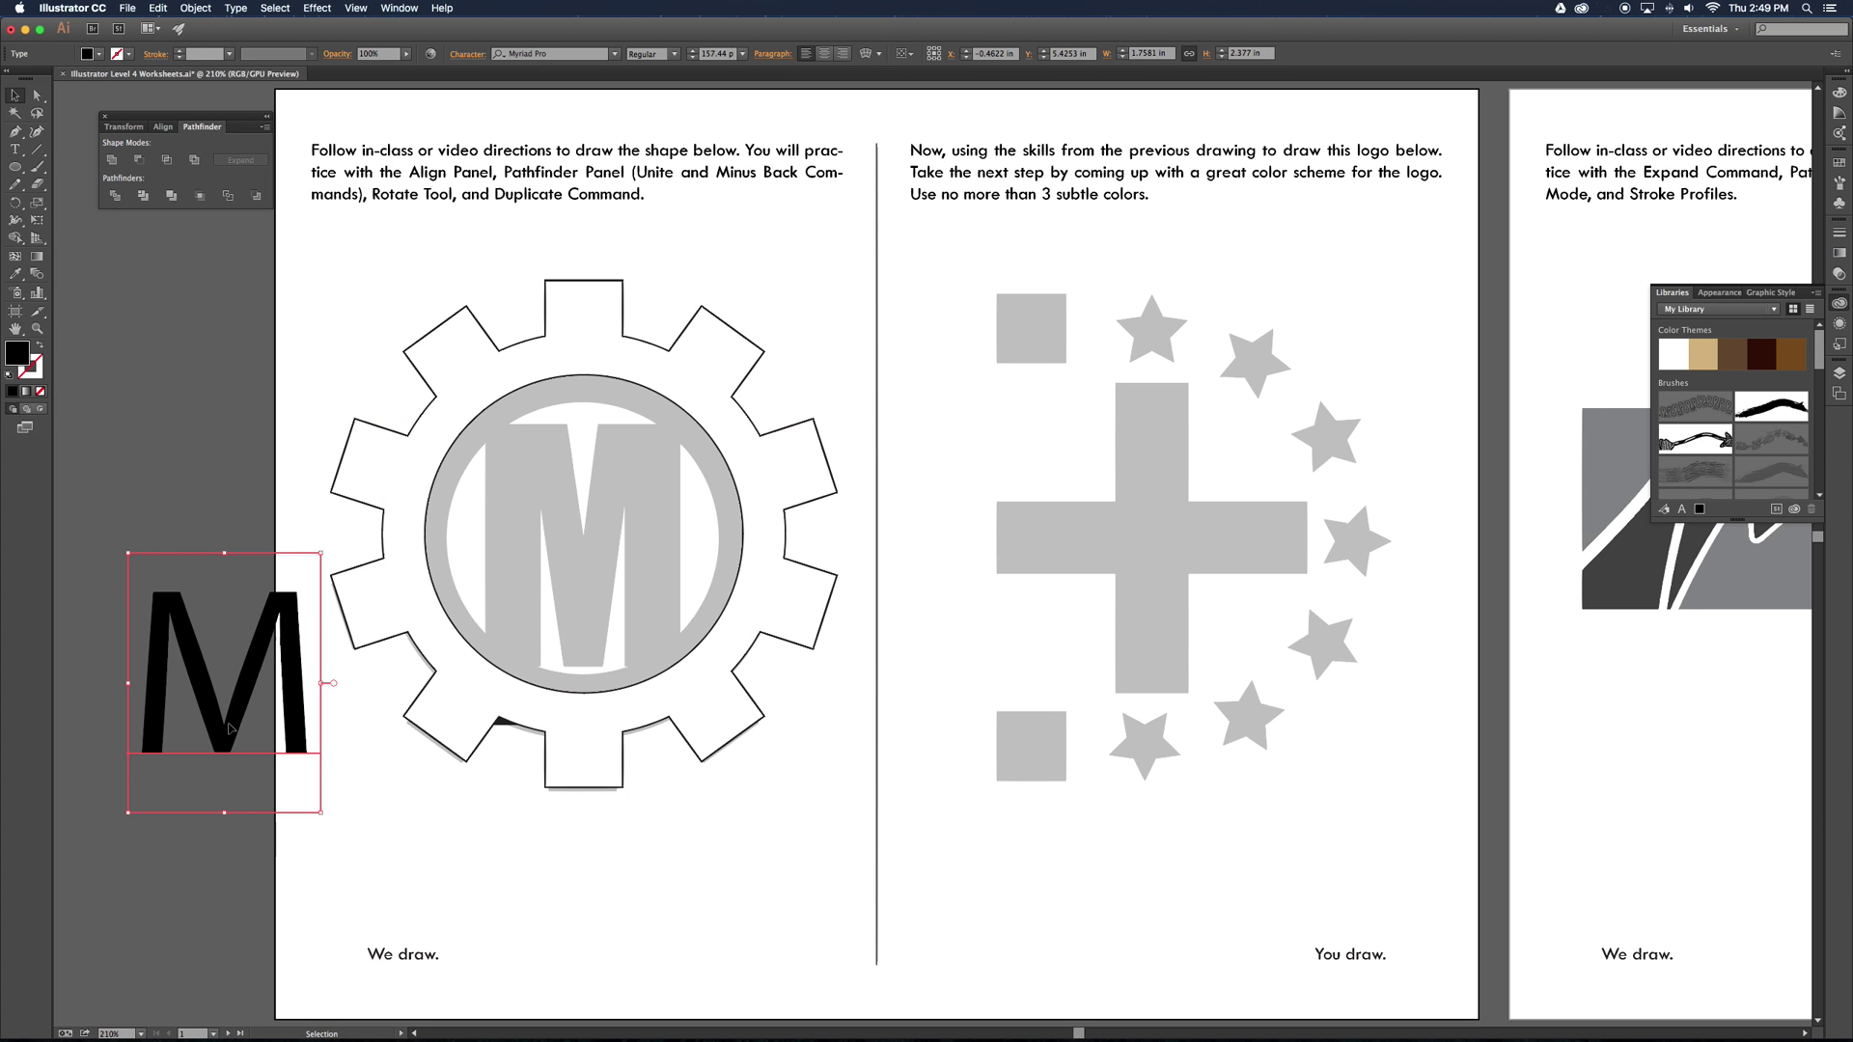
pyautogui.moveTo(231, 729); pyautogui.dragTo(575, 584)
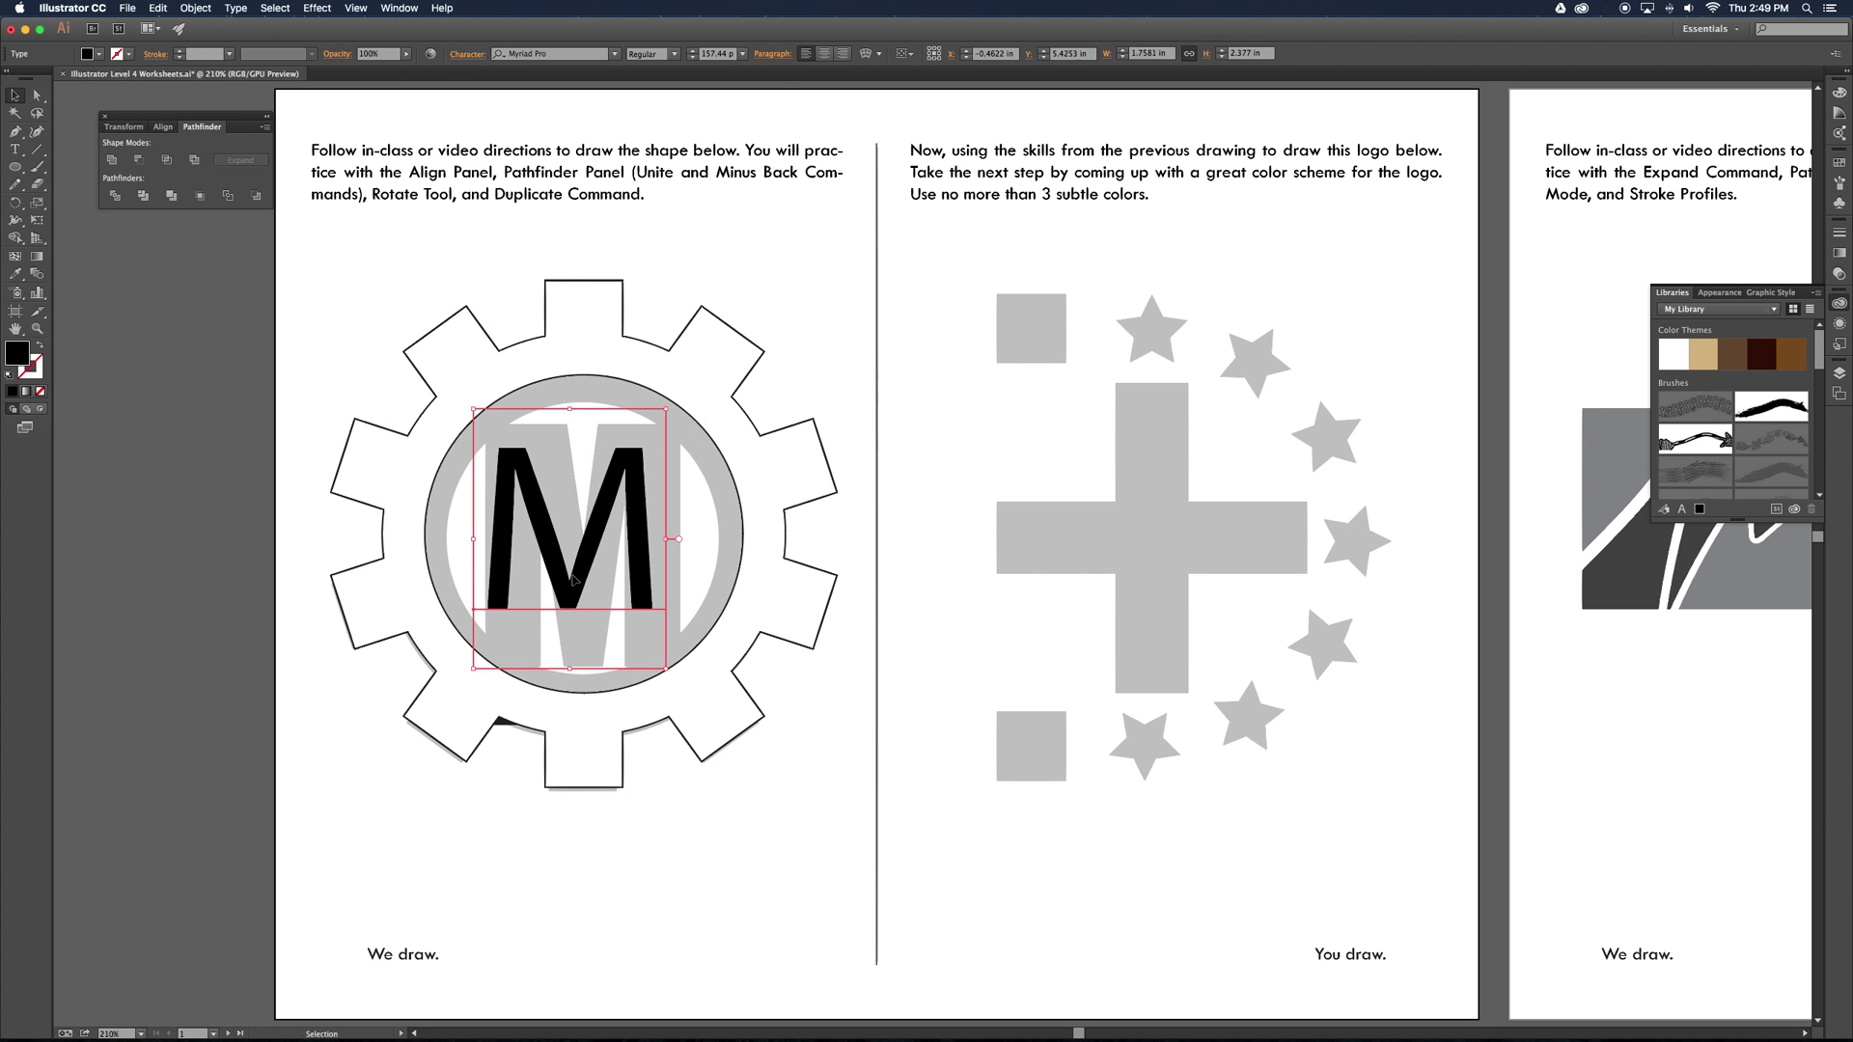
# Set the M's font family to Impact.
pyautogui.click(554, 53)
pyautogui.write('impact')
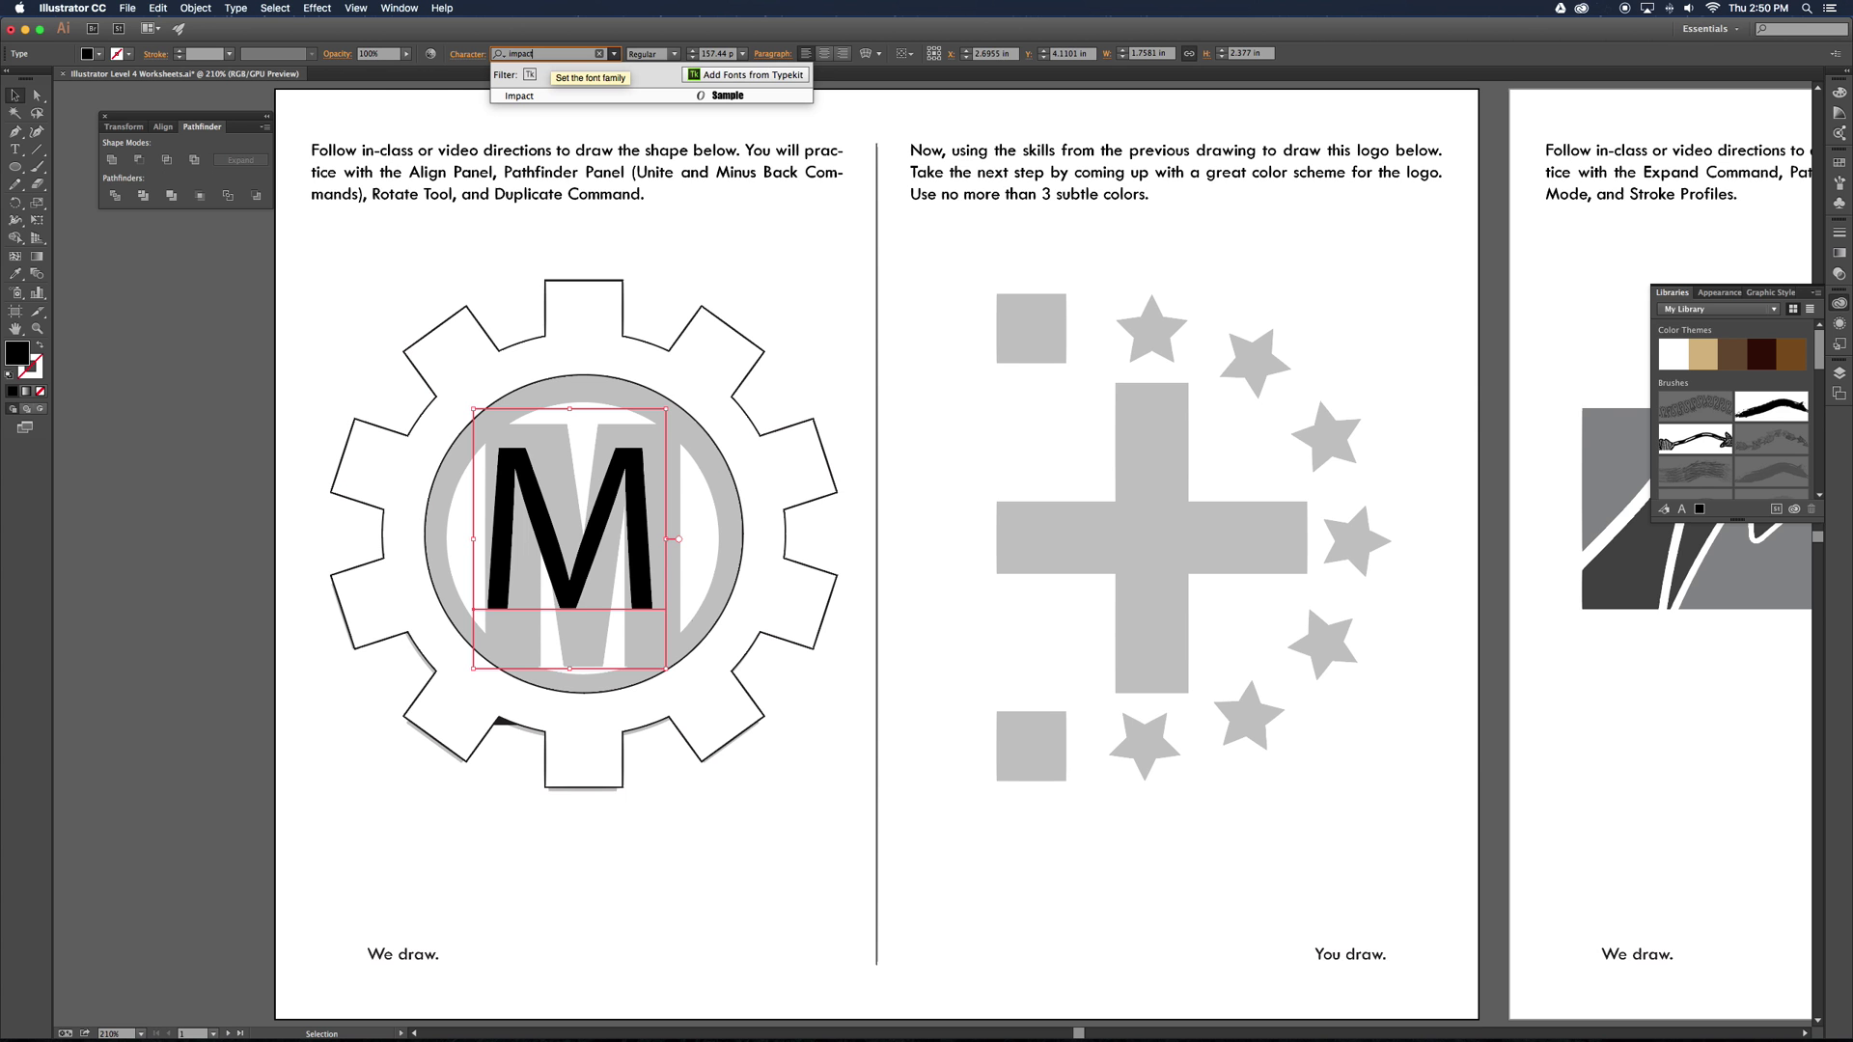
pyautogui.press('Return')
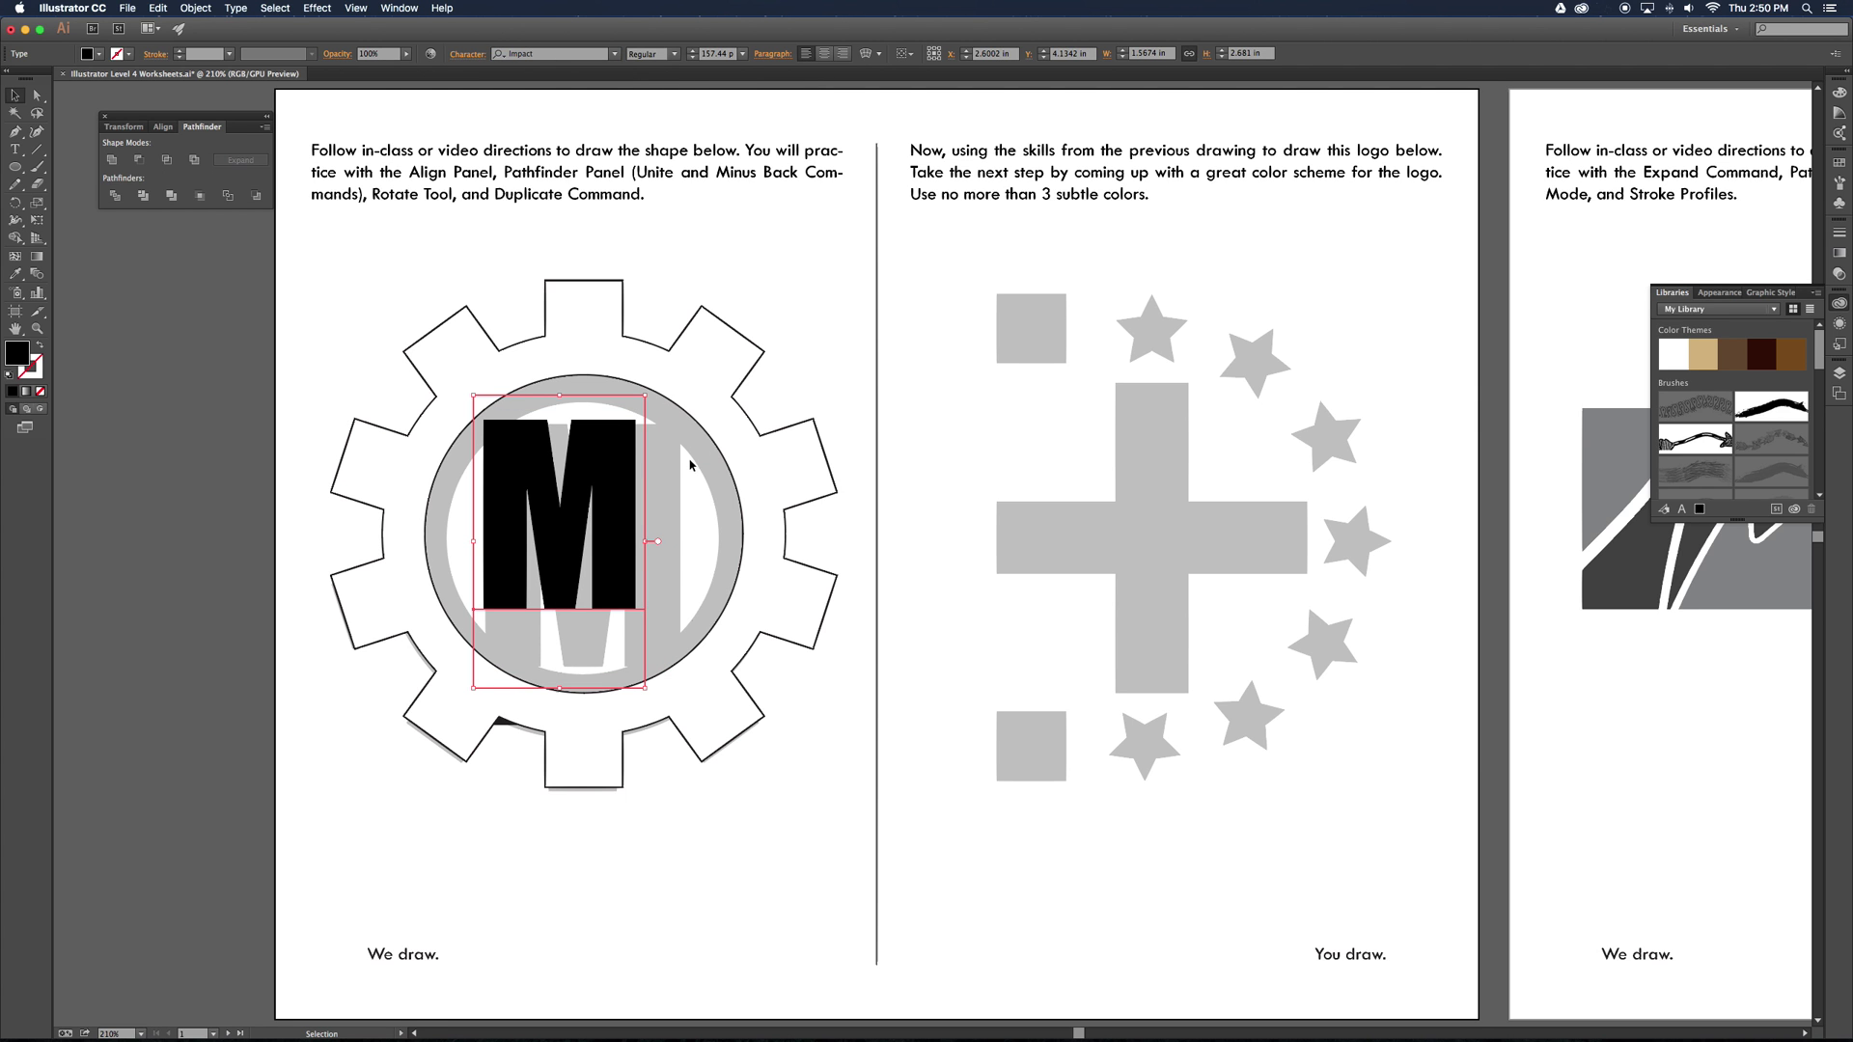
# Scale the Impact M up so it fills the gear's inner circle.
pyautogui.moveTo(646, 397); pyautogui.dragTo(680, 336)
pyautogui.moveTo(680, 689); pyautogui.dragTo(762, 830)
pyautogui.moveTo(569, 579)
pyautogui.mouseDown()
pyautogui.moveTo(612, 518)
pyautogui.moveTo(540, 570)
pyautogui.mouseUp()
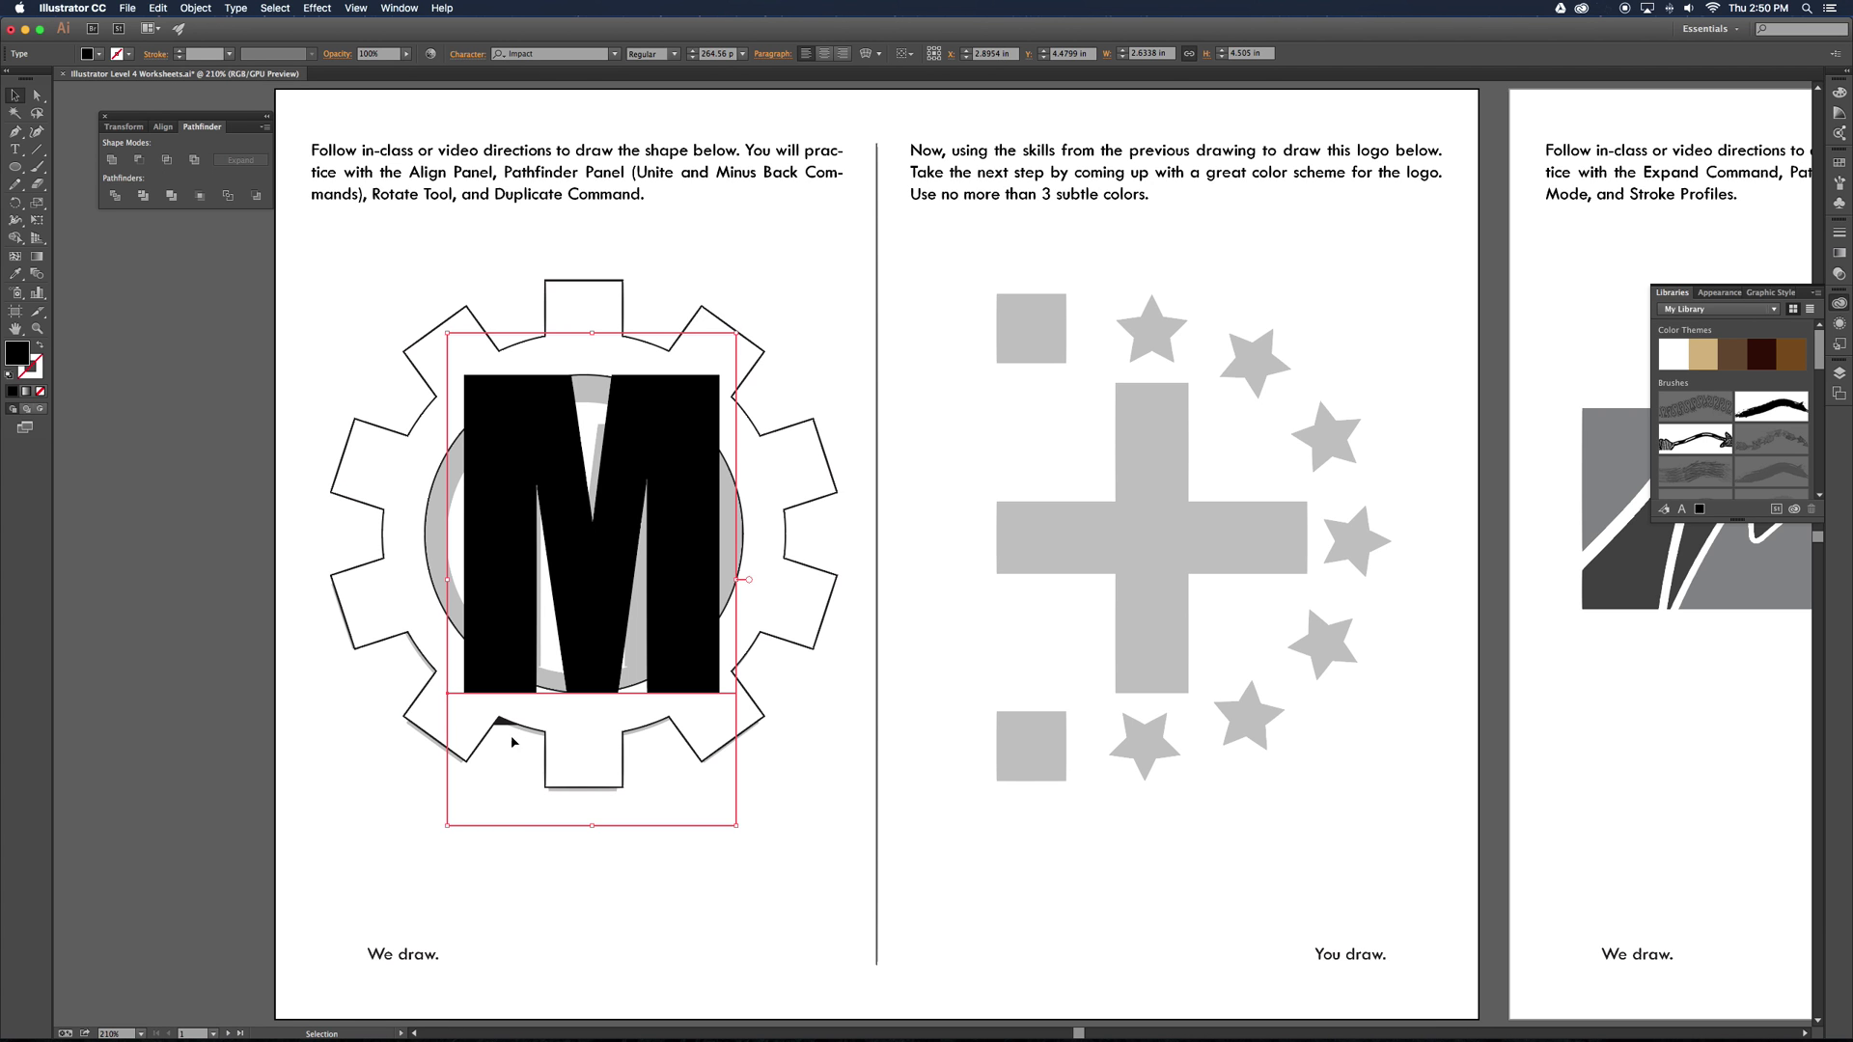
# Select the gear, circle and M and align their centres horizontally and vertically.
pyautogui.keyDown('shift'); pyautogui.click(376, 493); pyautogui.keyUp('shift')
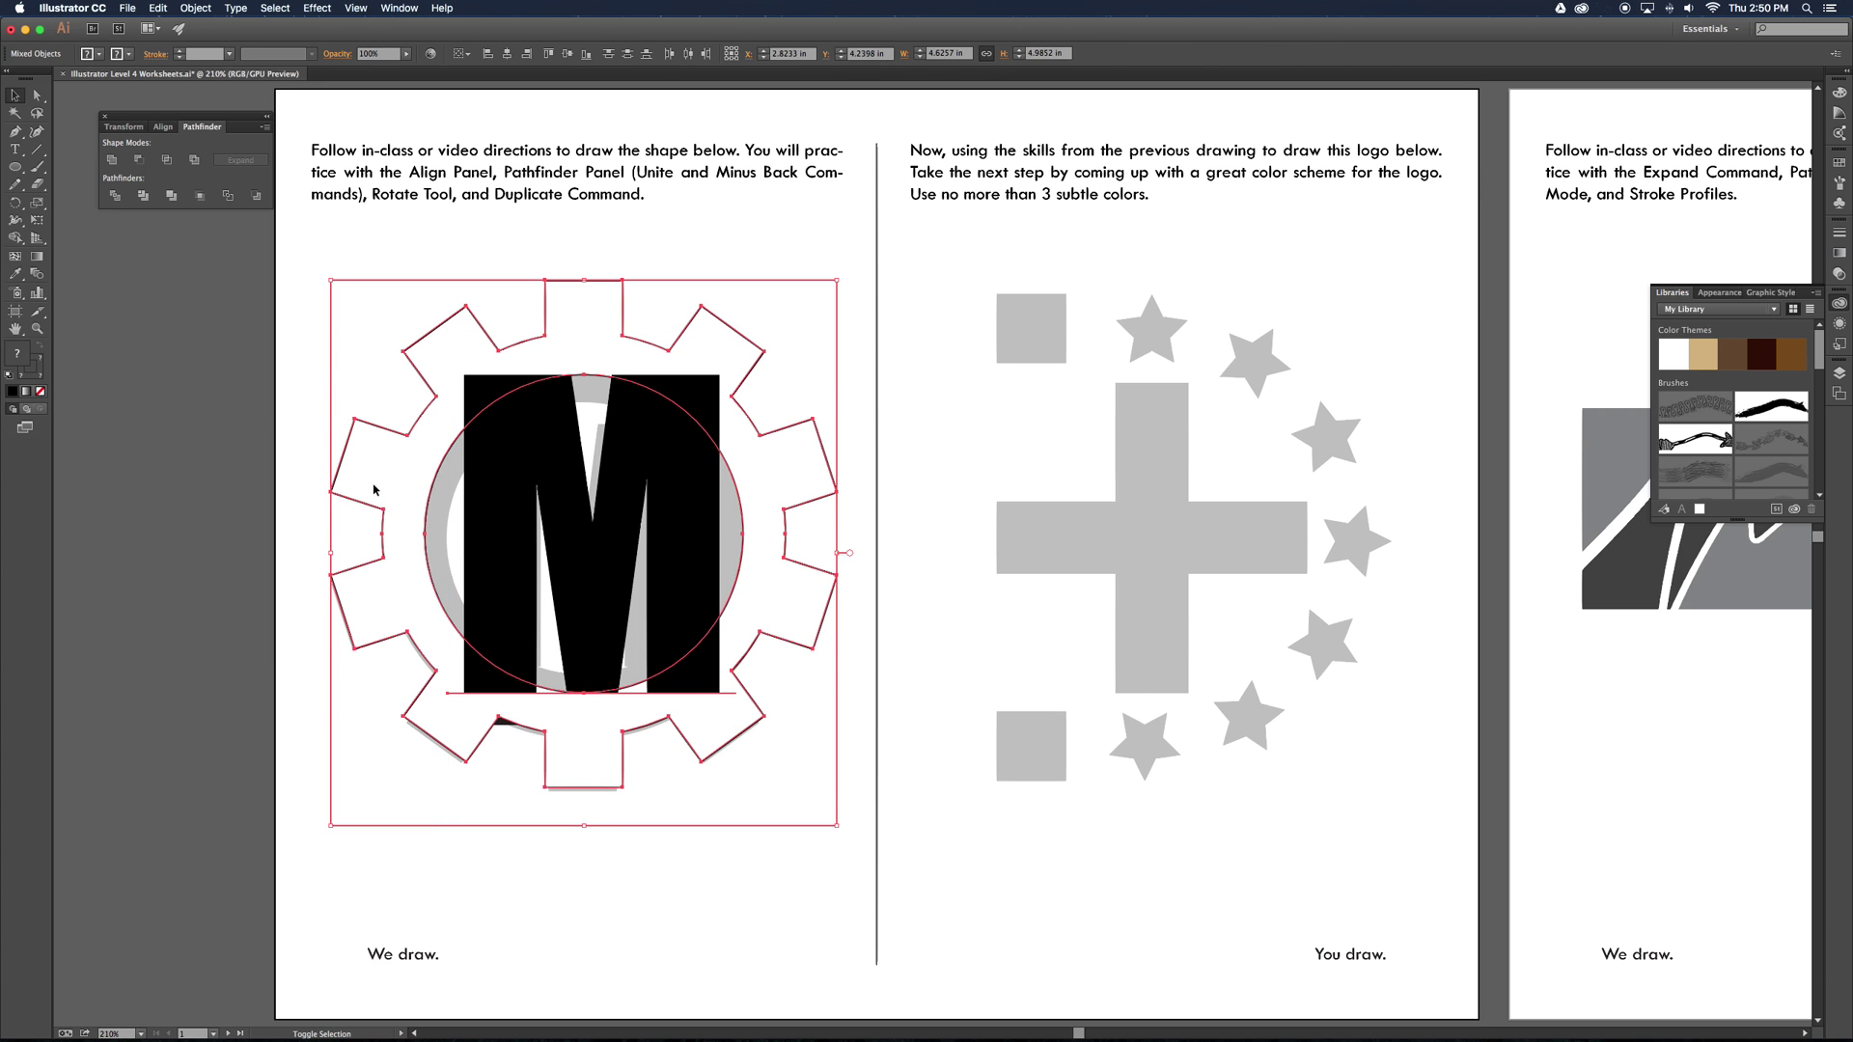
pyautogui.click(164, 128)
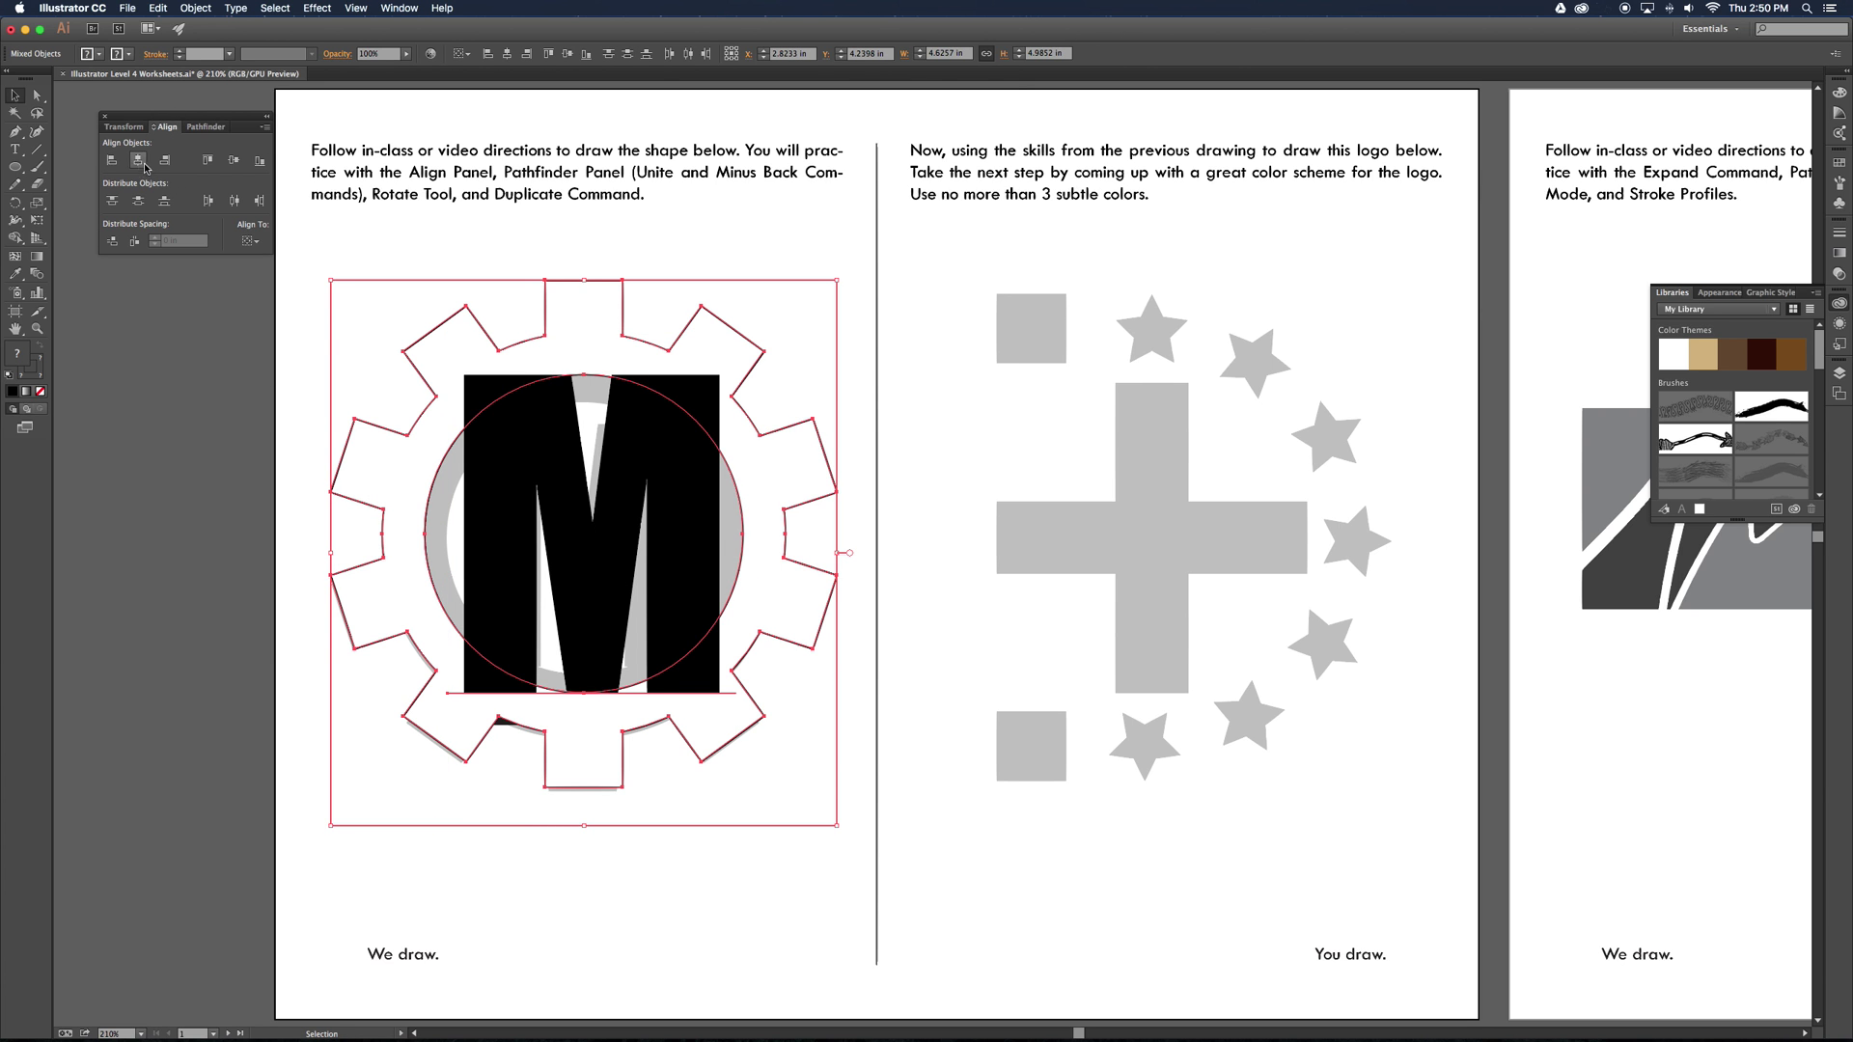
pyautogui.click(139, 161)
pyautogui.click(233, 160)
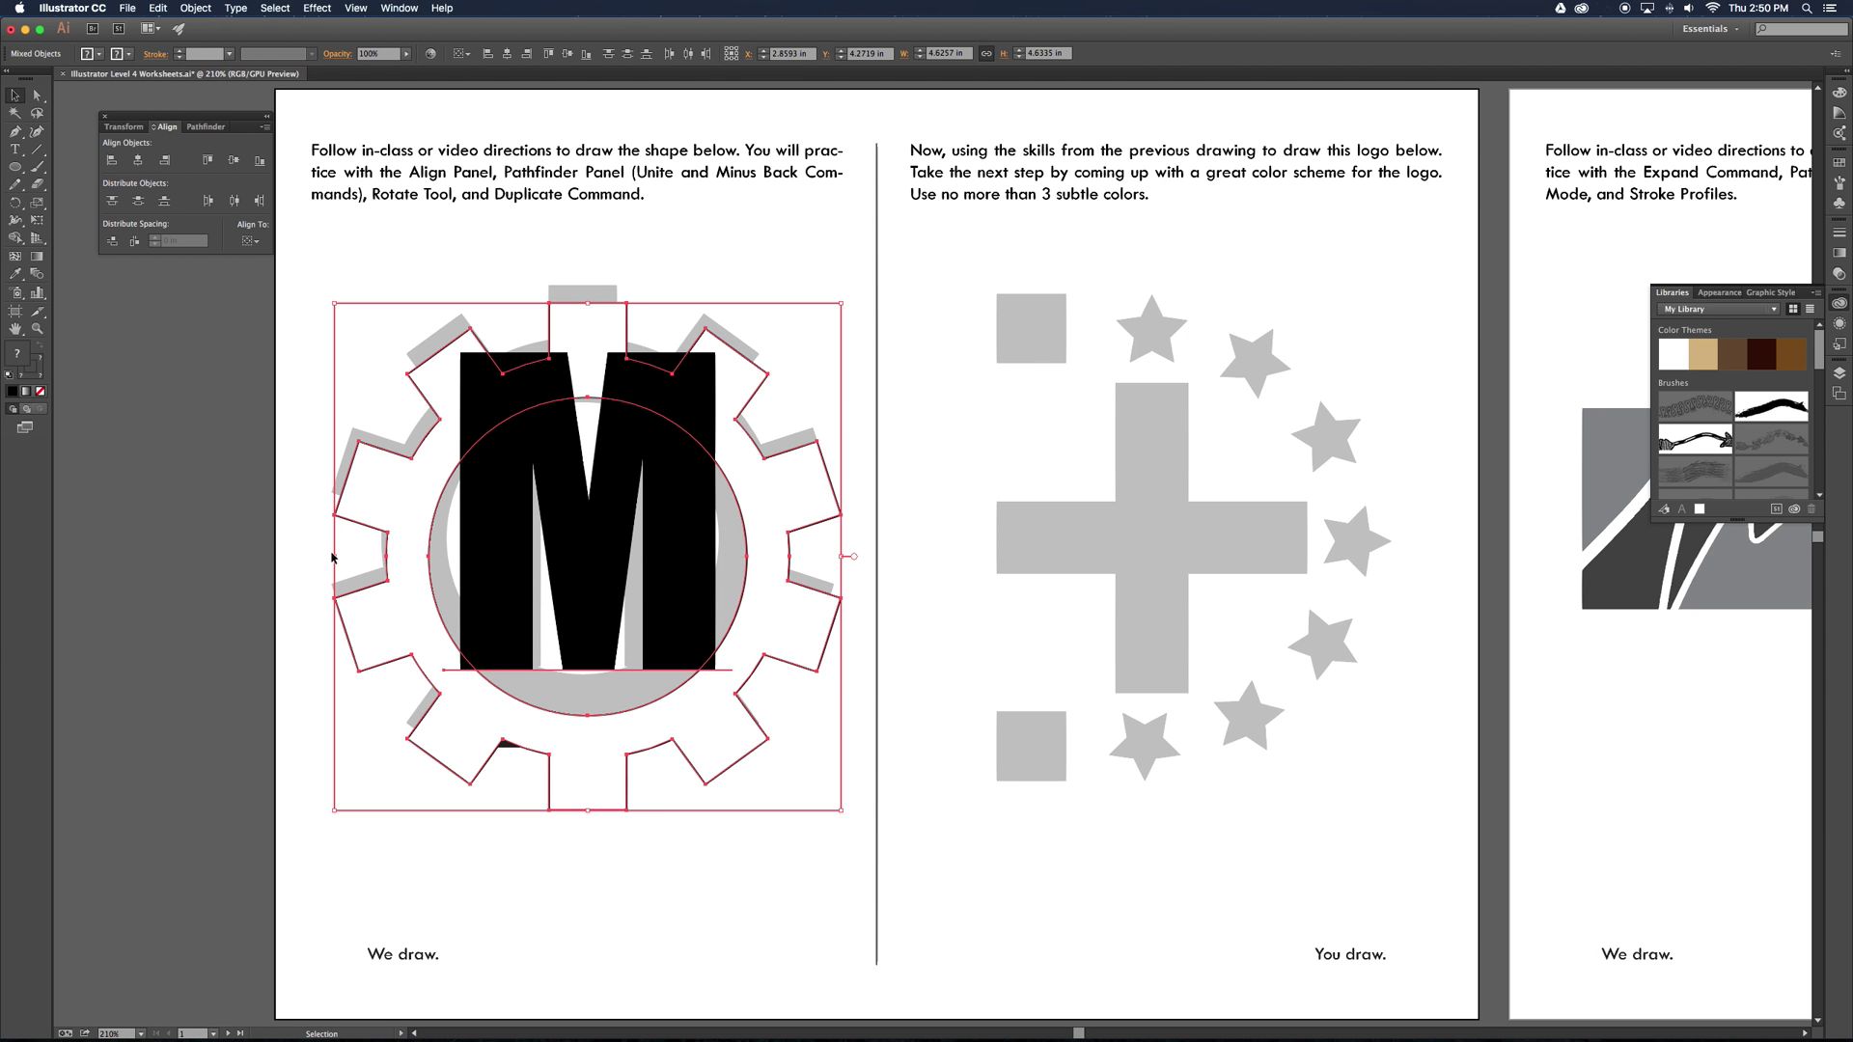
# Undo both alignments and select only the M letter.
pyautogui.press('a')
pyautogui.press('super+z')
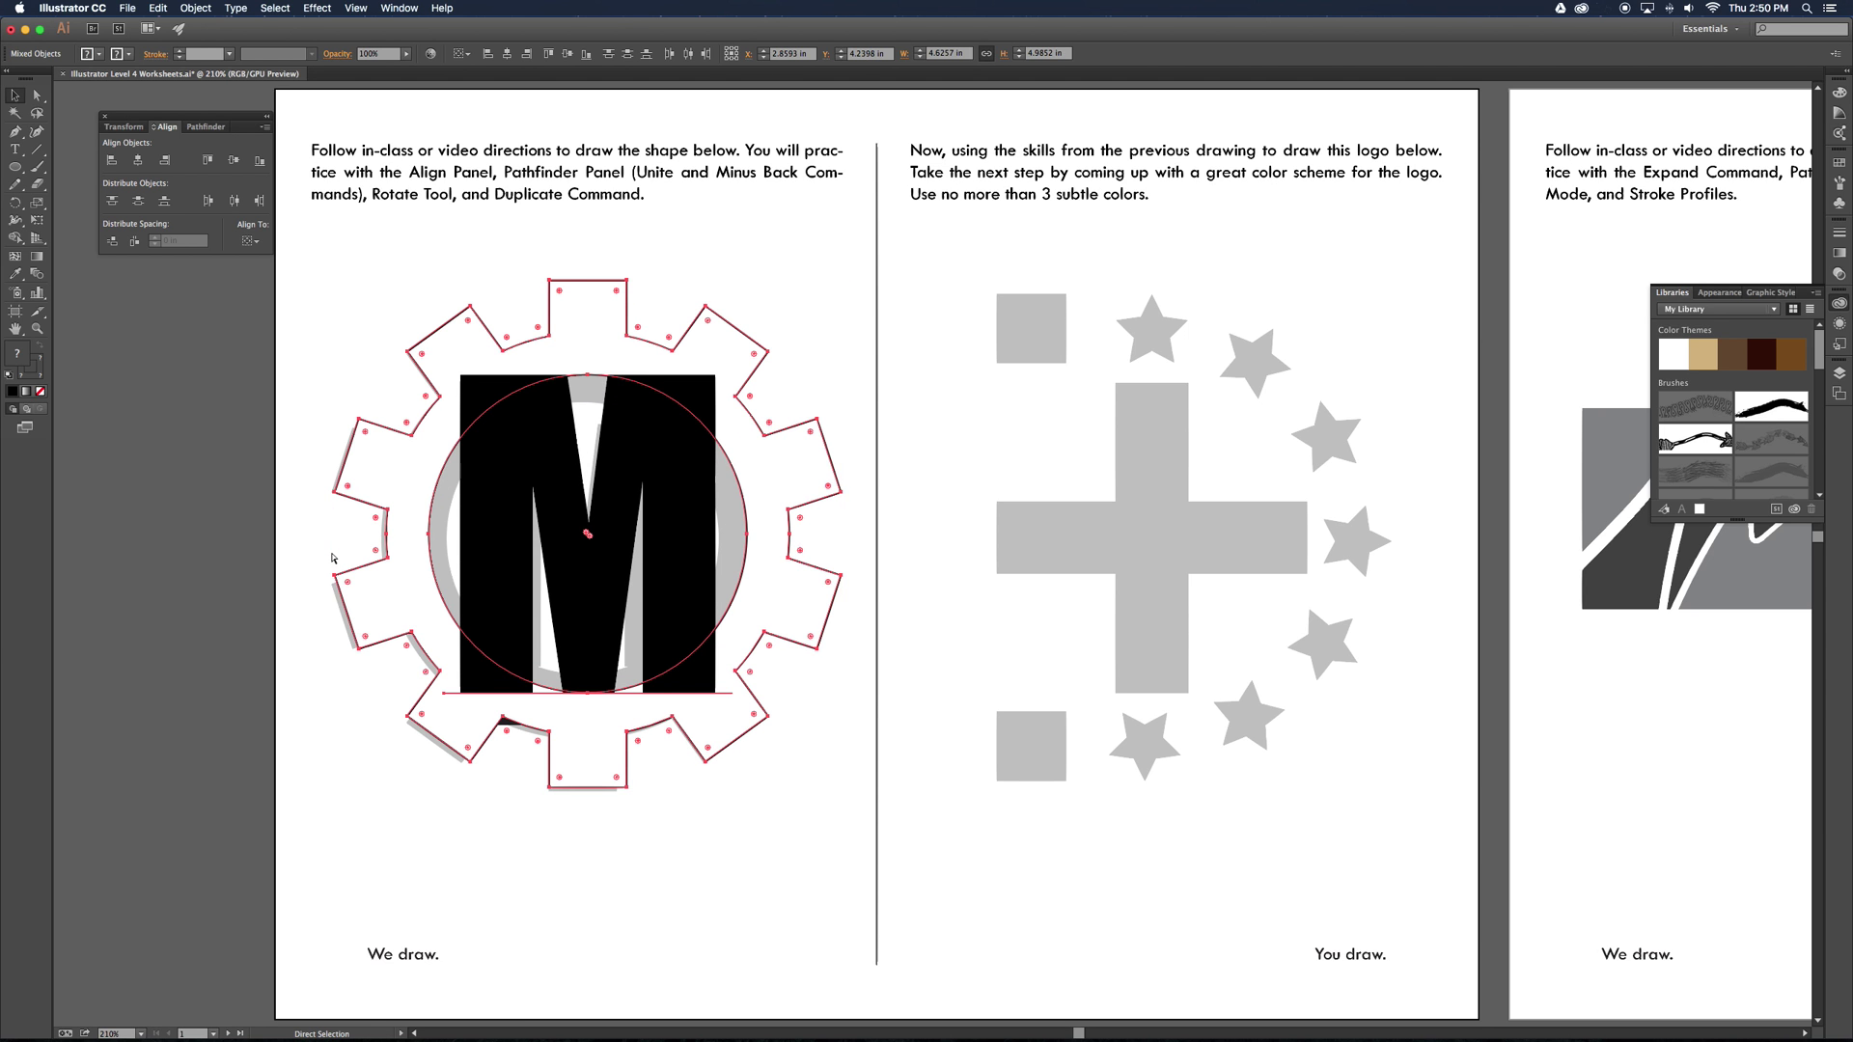
pyautogui.press('v')
pyautogui.press('super+z')
pyautogui.click(123, 475)
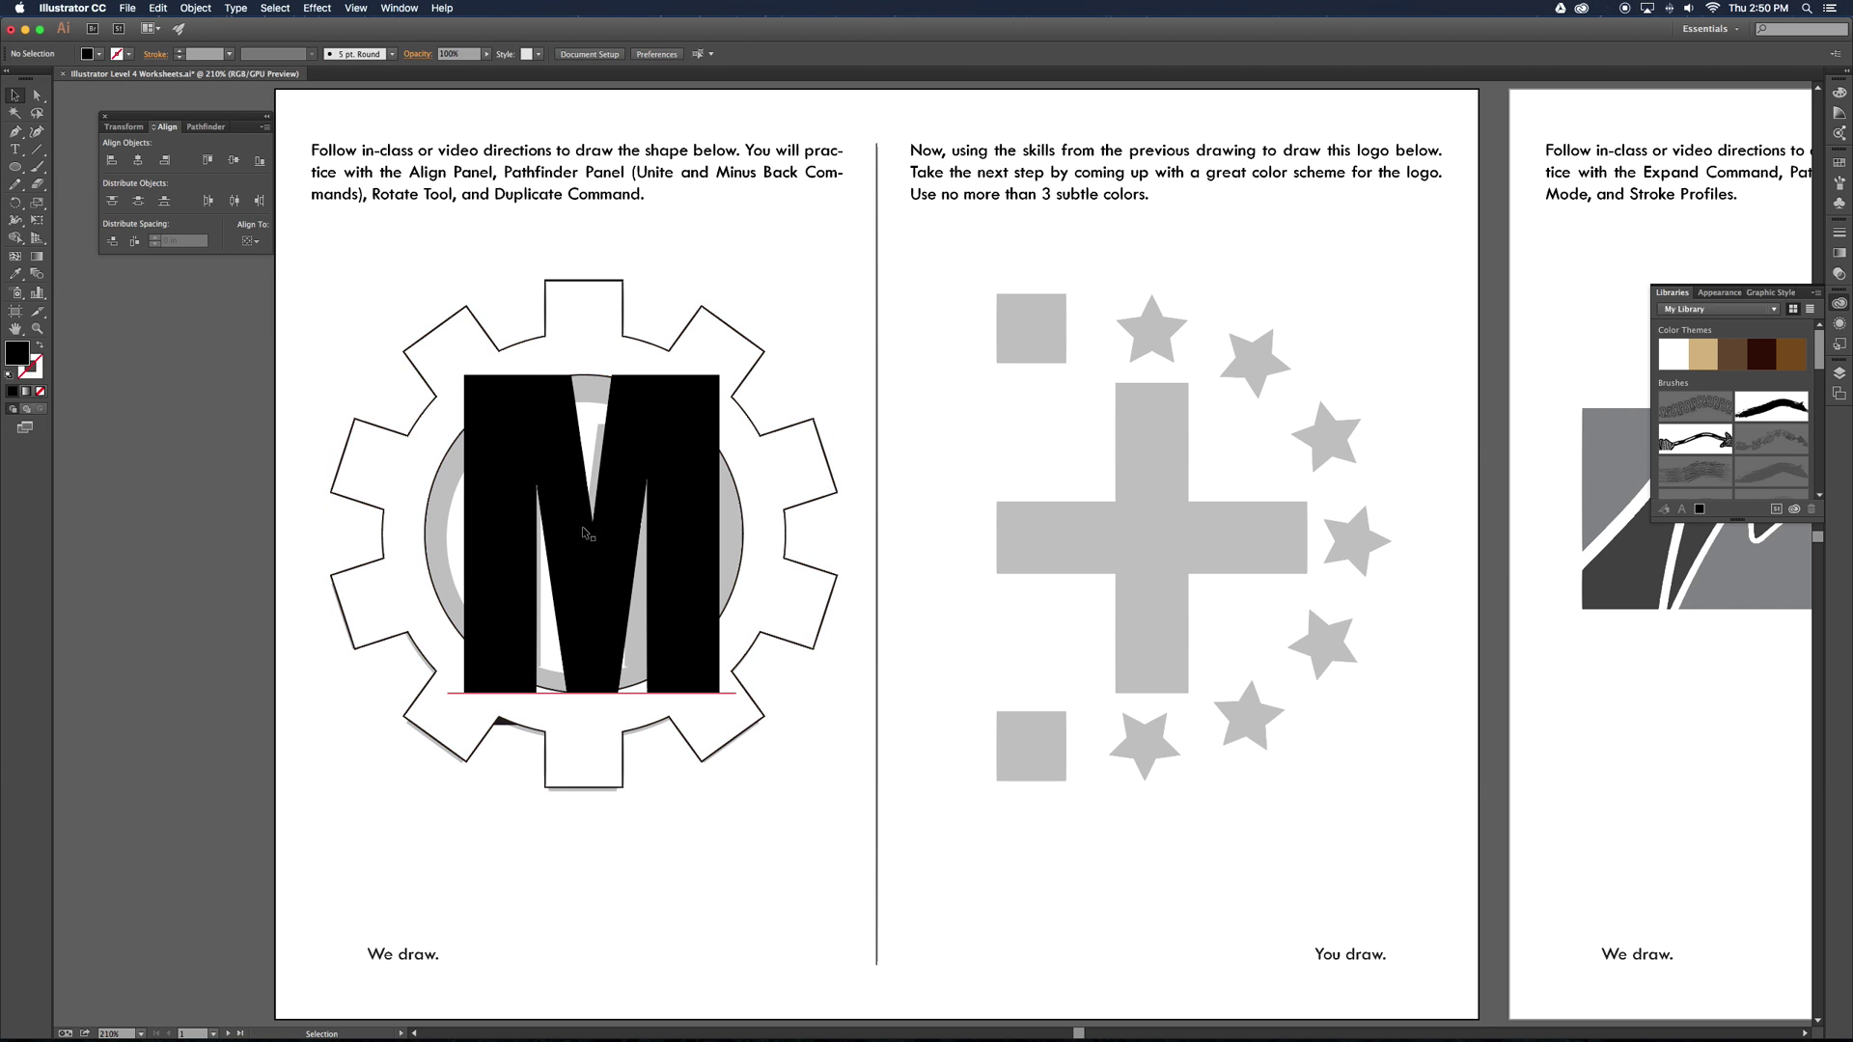
pyautogui.click(581, 538)
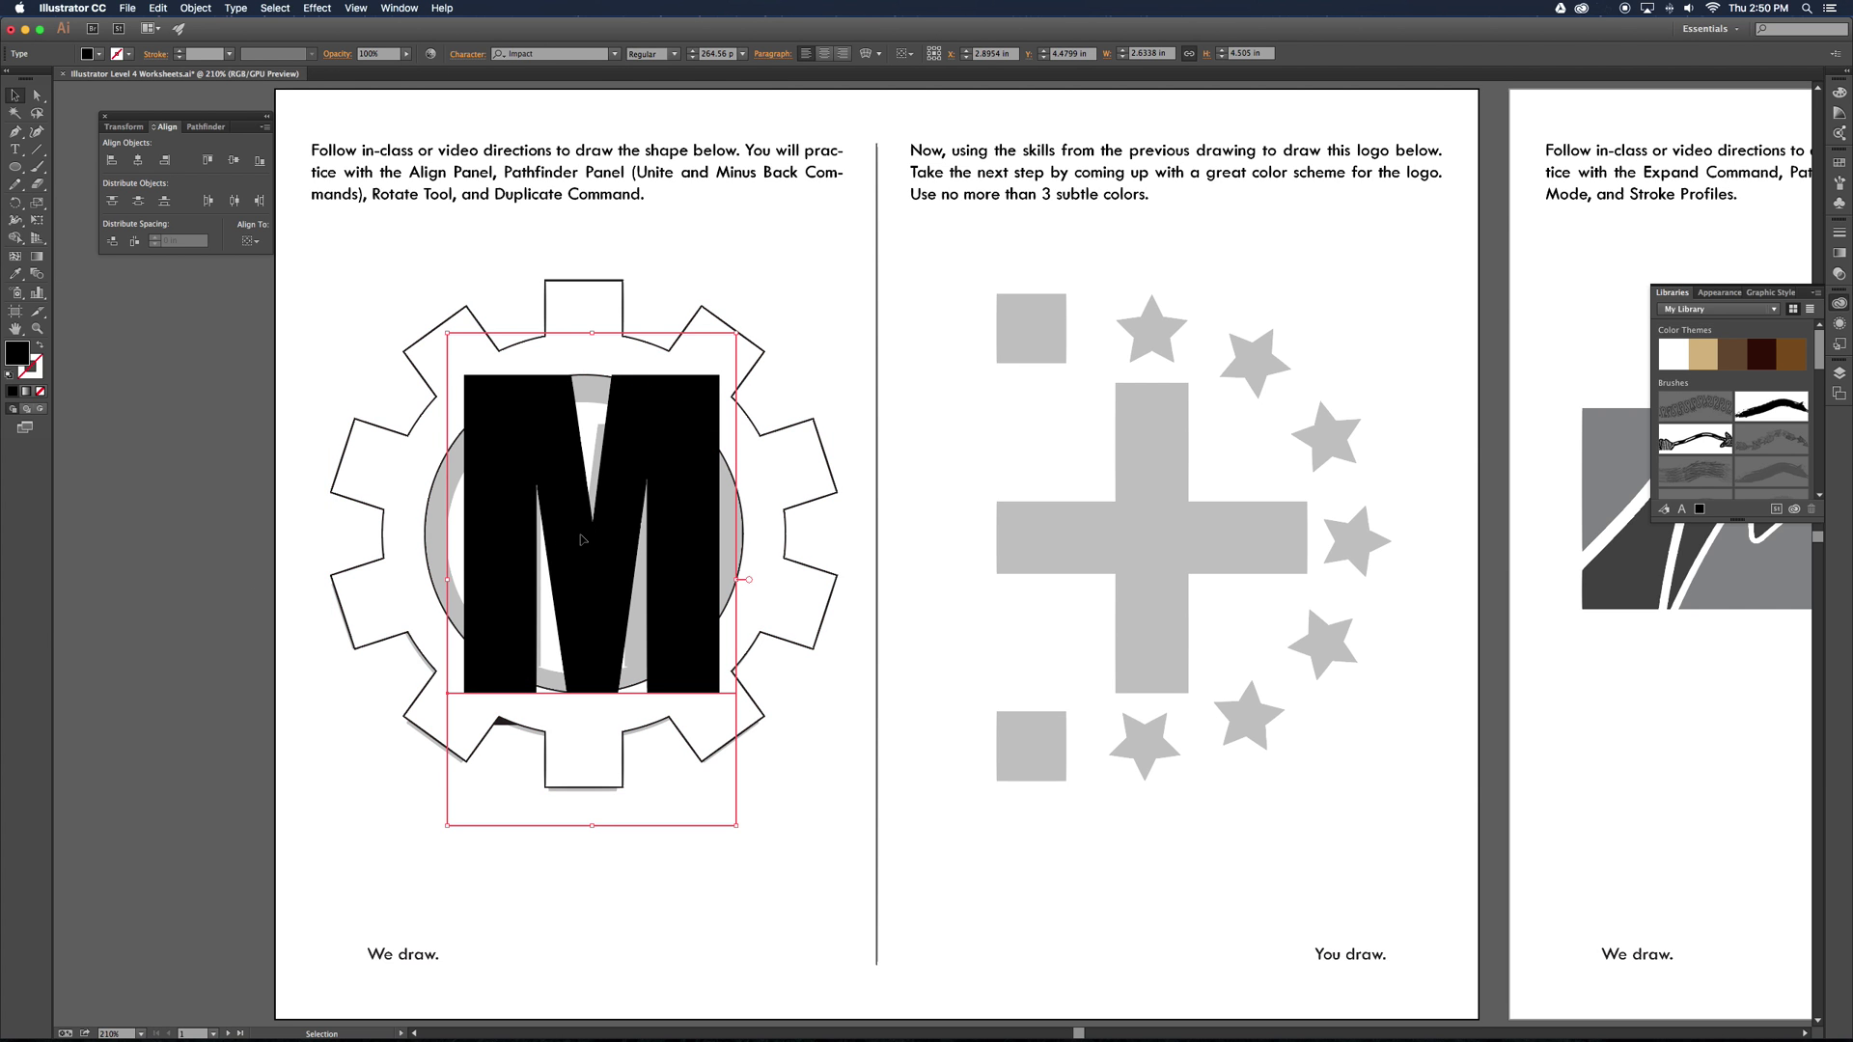
# Convert the M to outlines and centre it horizontally and vertically within the gear.
pyautogui.rightClick(570, 536)
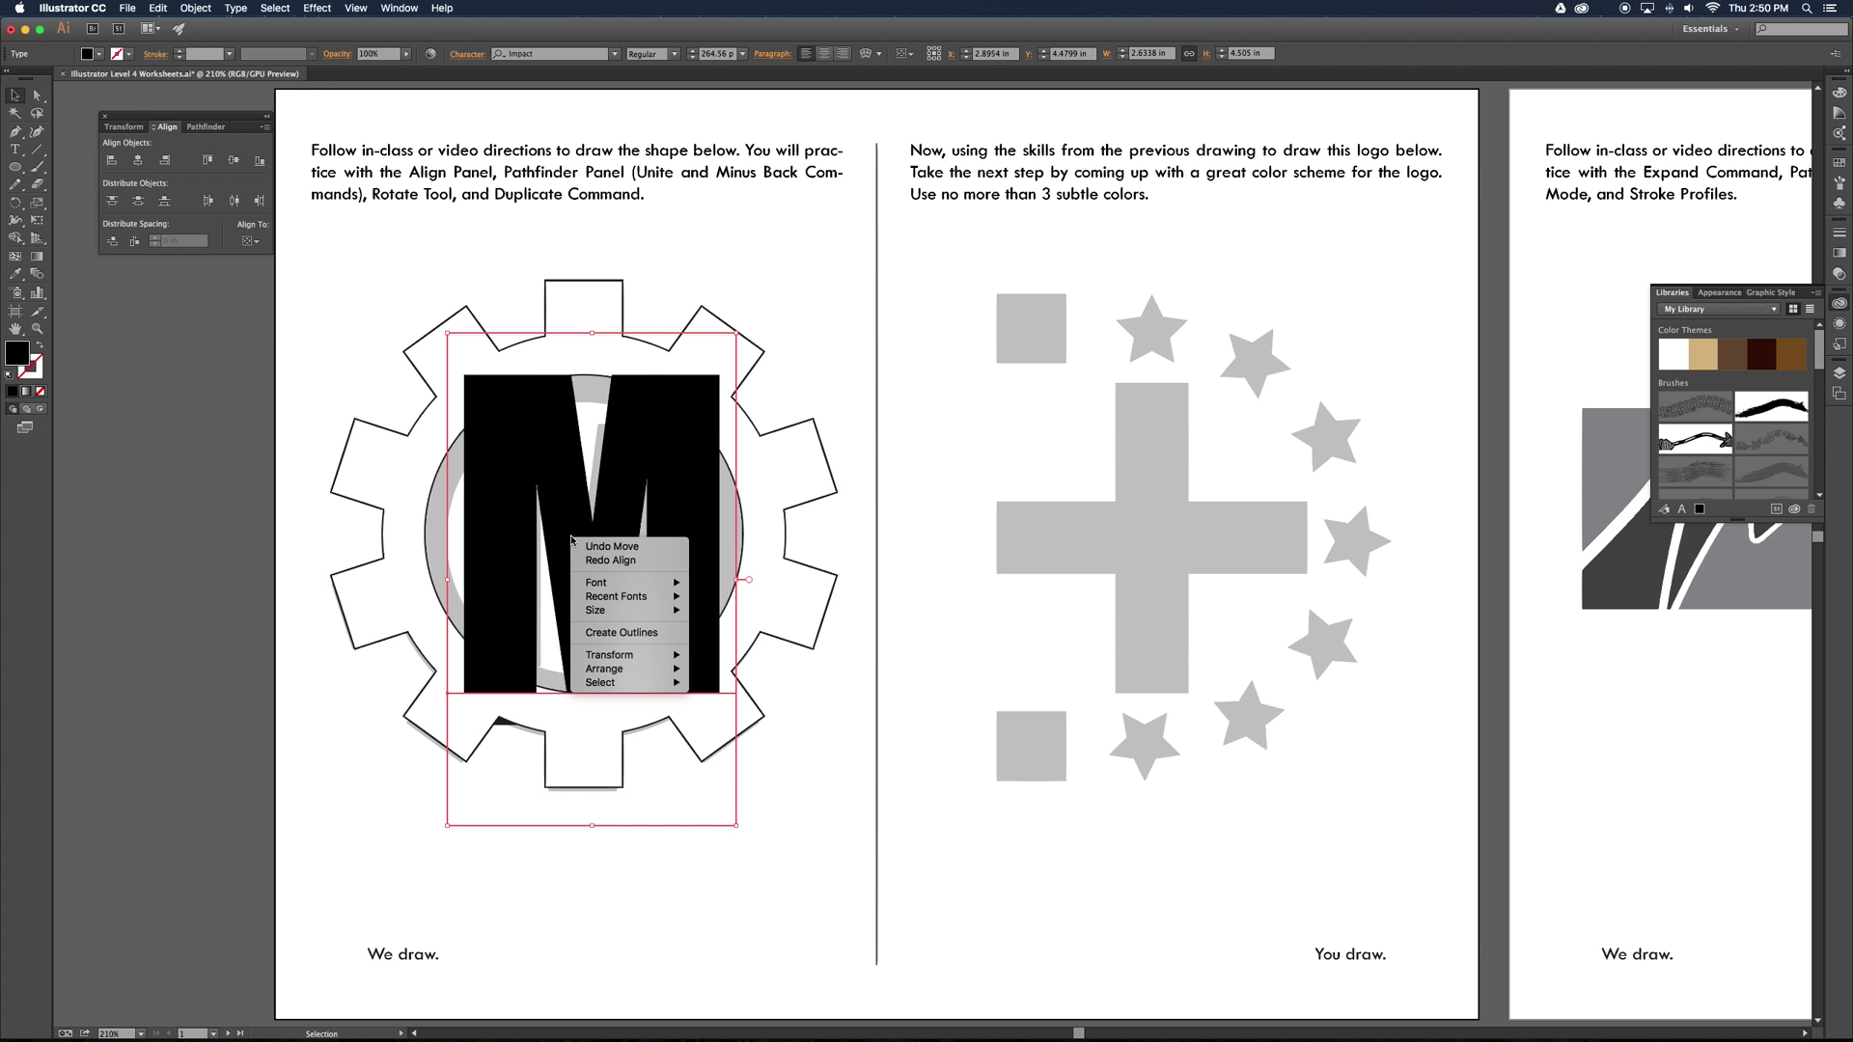
pyautogui.click(635, 642)
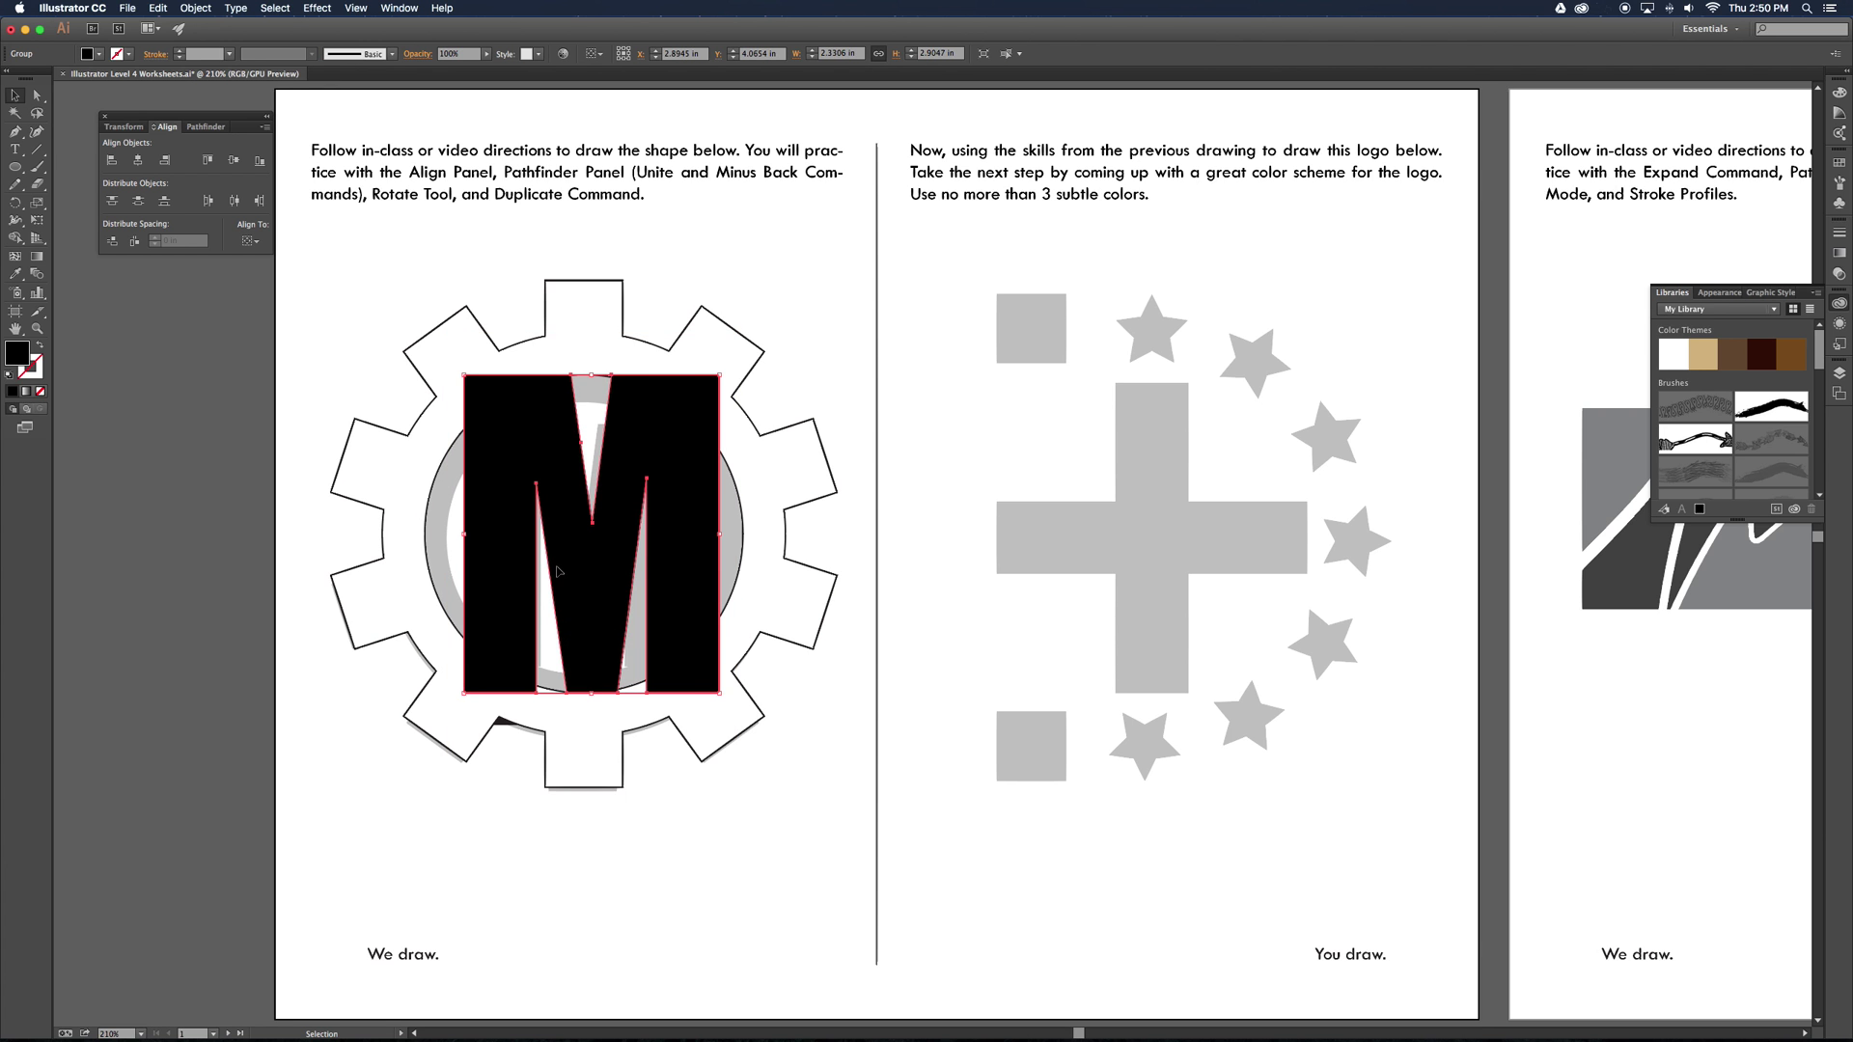
pyautogui.keyDown('shift'); pyautogui.click(724, 712); pyautogui.keyUp('shift')
pyautogui.click(374, 365)
pyautogui.click(458, 412)
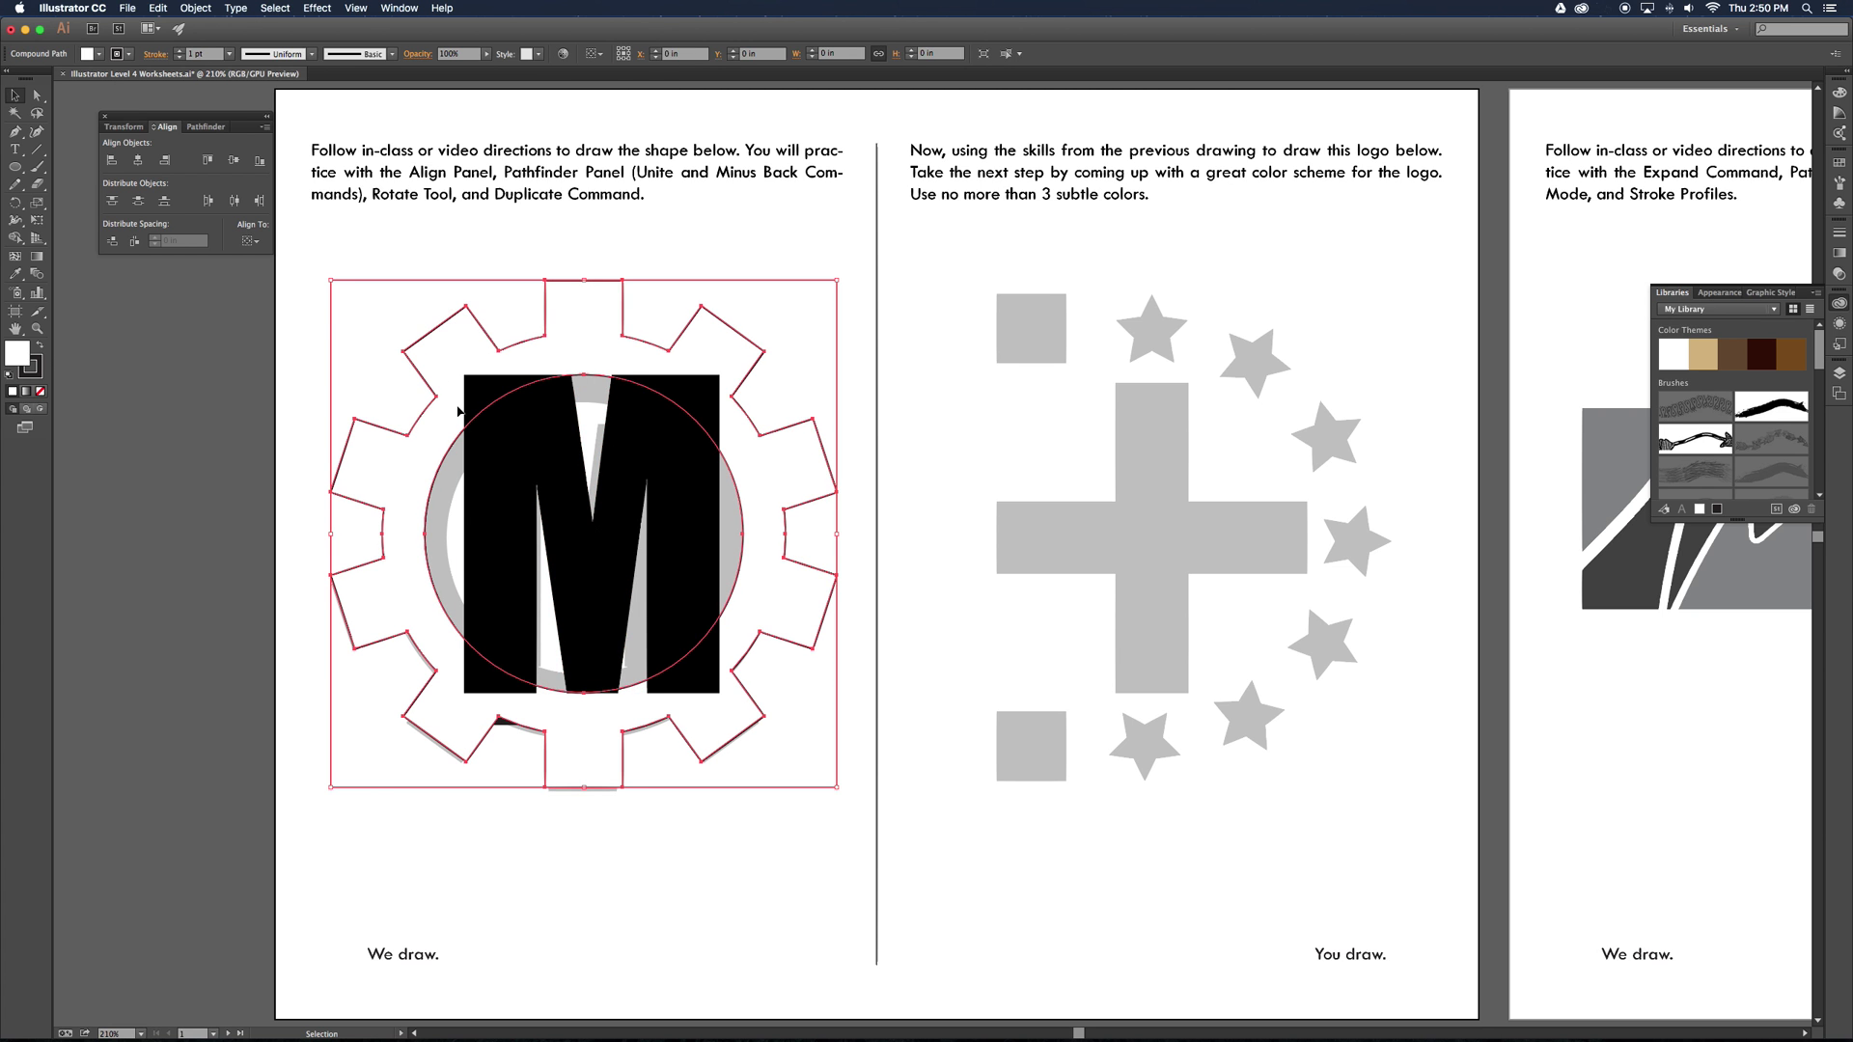
pyautogui.keyDown('shift'); pyautogui.click(465, 410); pyautogui.keyUp('shift')
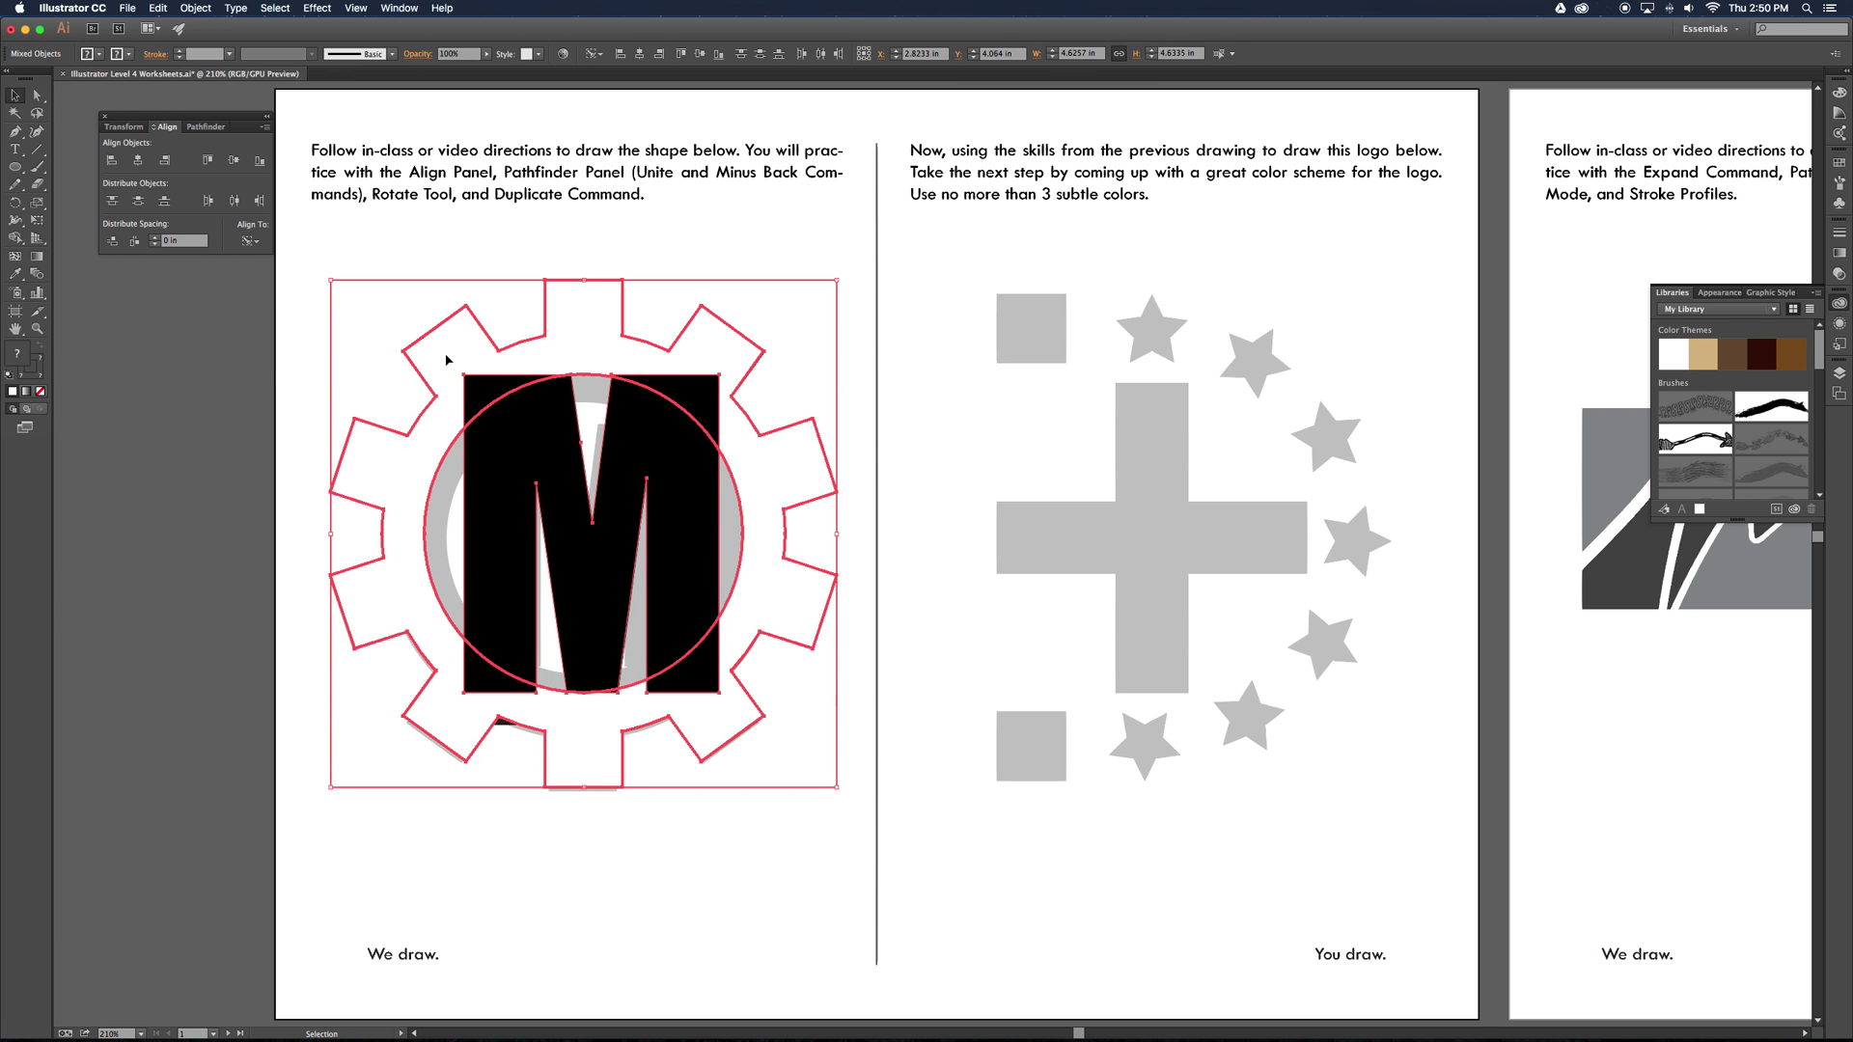
pyautogui.click(138, 160)
pyautogui.click(234, 160)
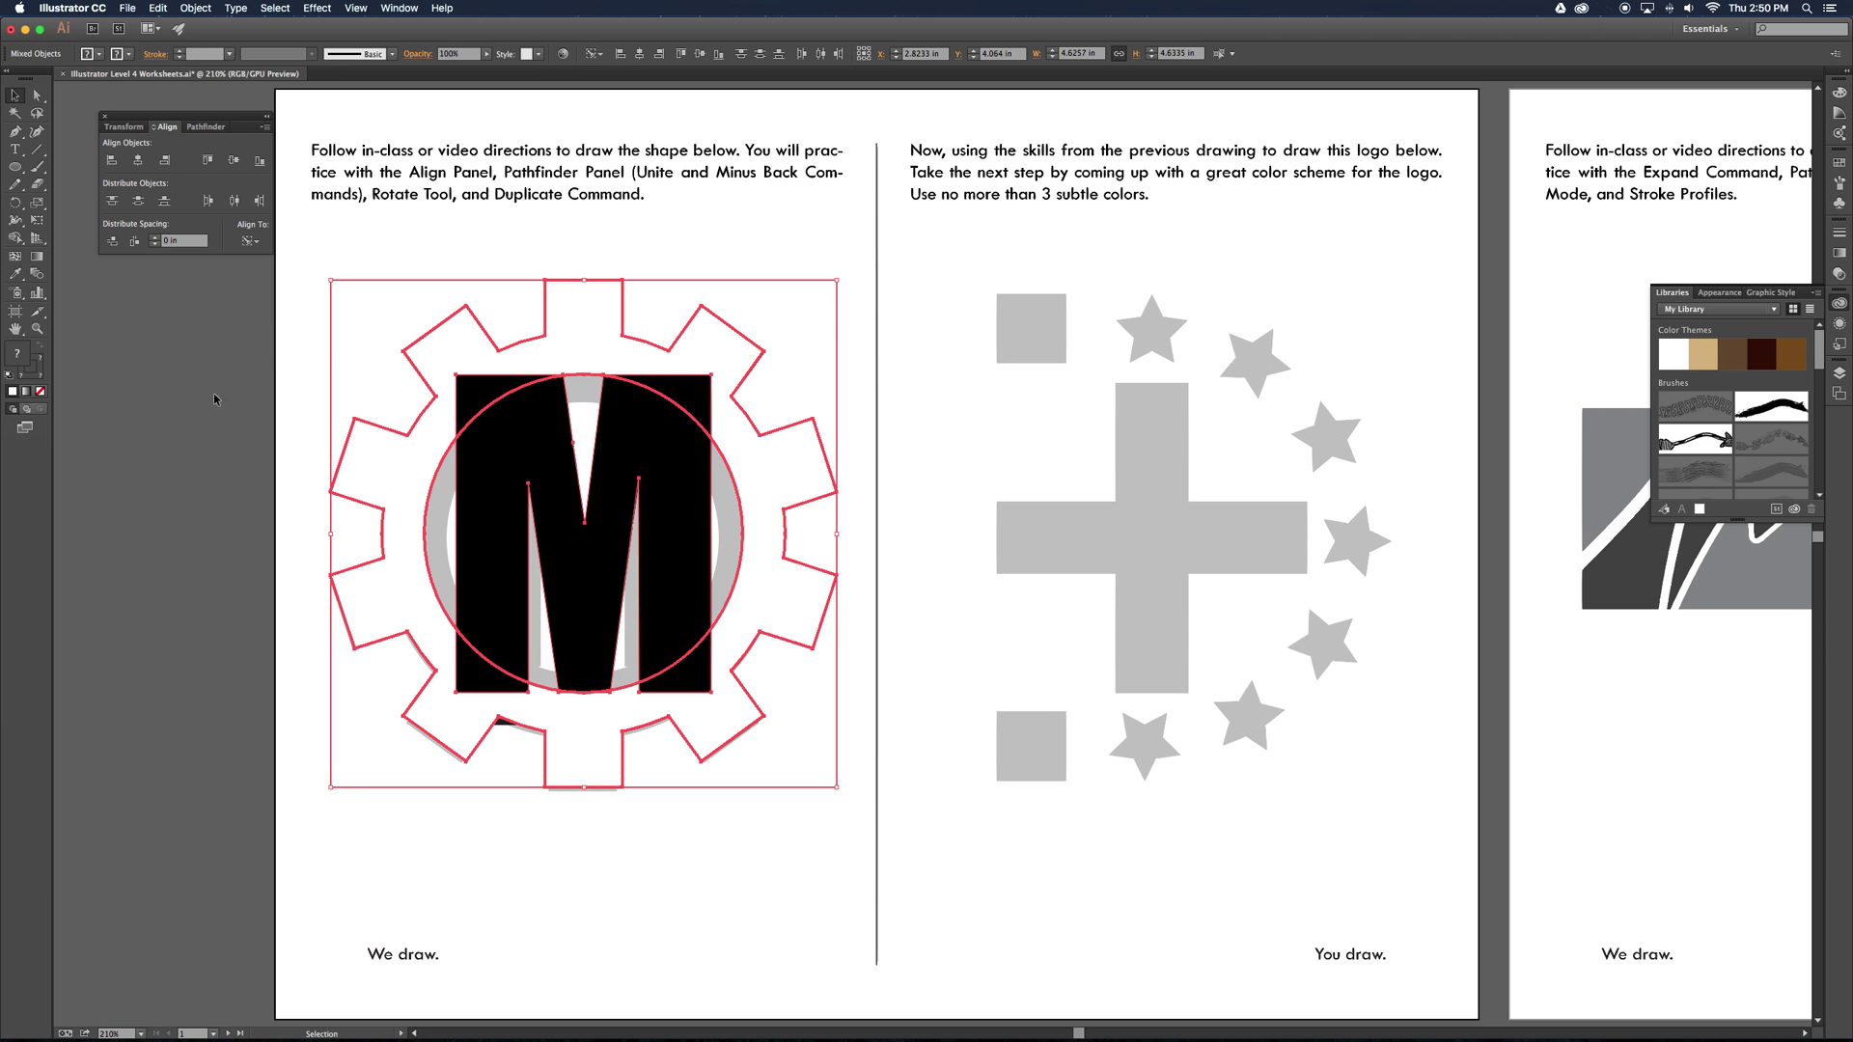
# Select the outlined M together with the gear for combining.
pyautogui.click(232, 471)
pyautogui.click(541, 480)
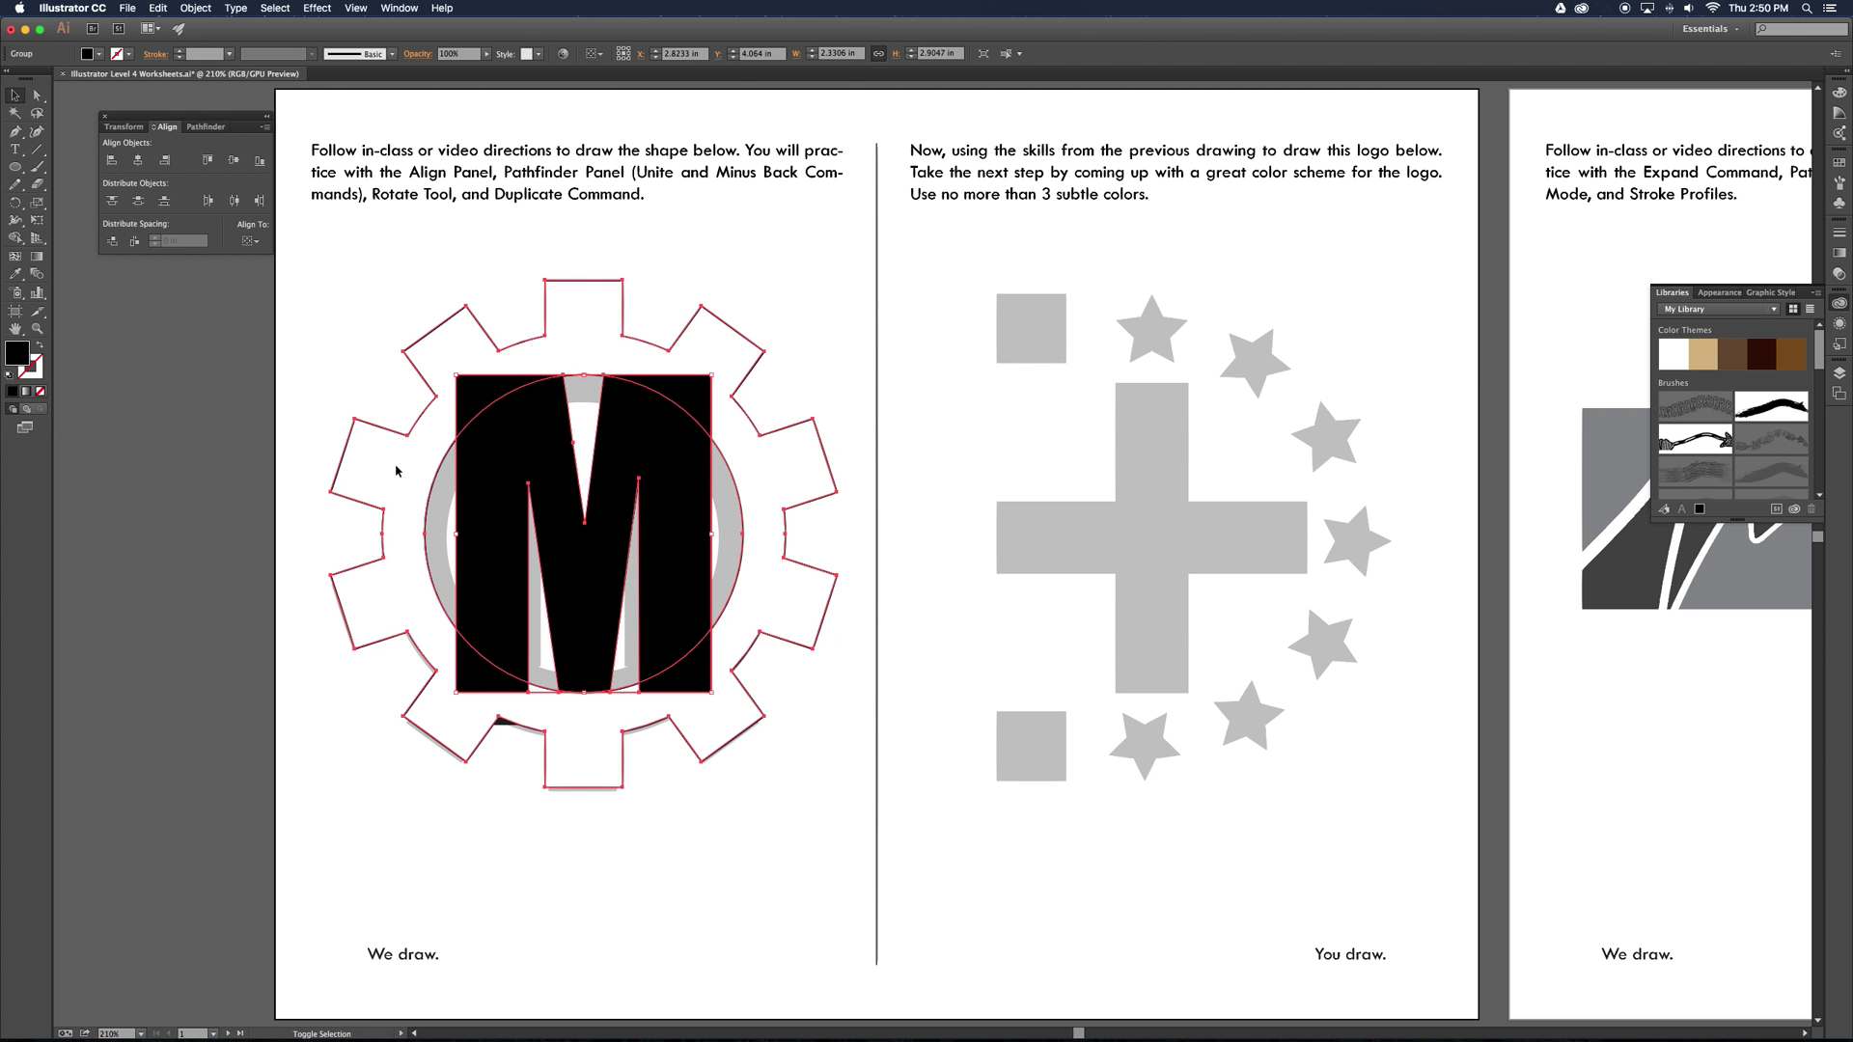
pyautogui.keyDown('shift'); pyautogui.click(393, 464); pyautogui.keyUp('shift')
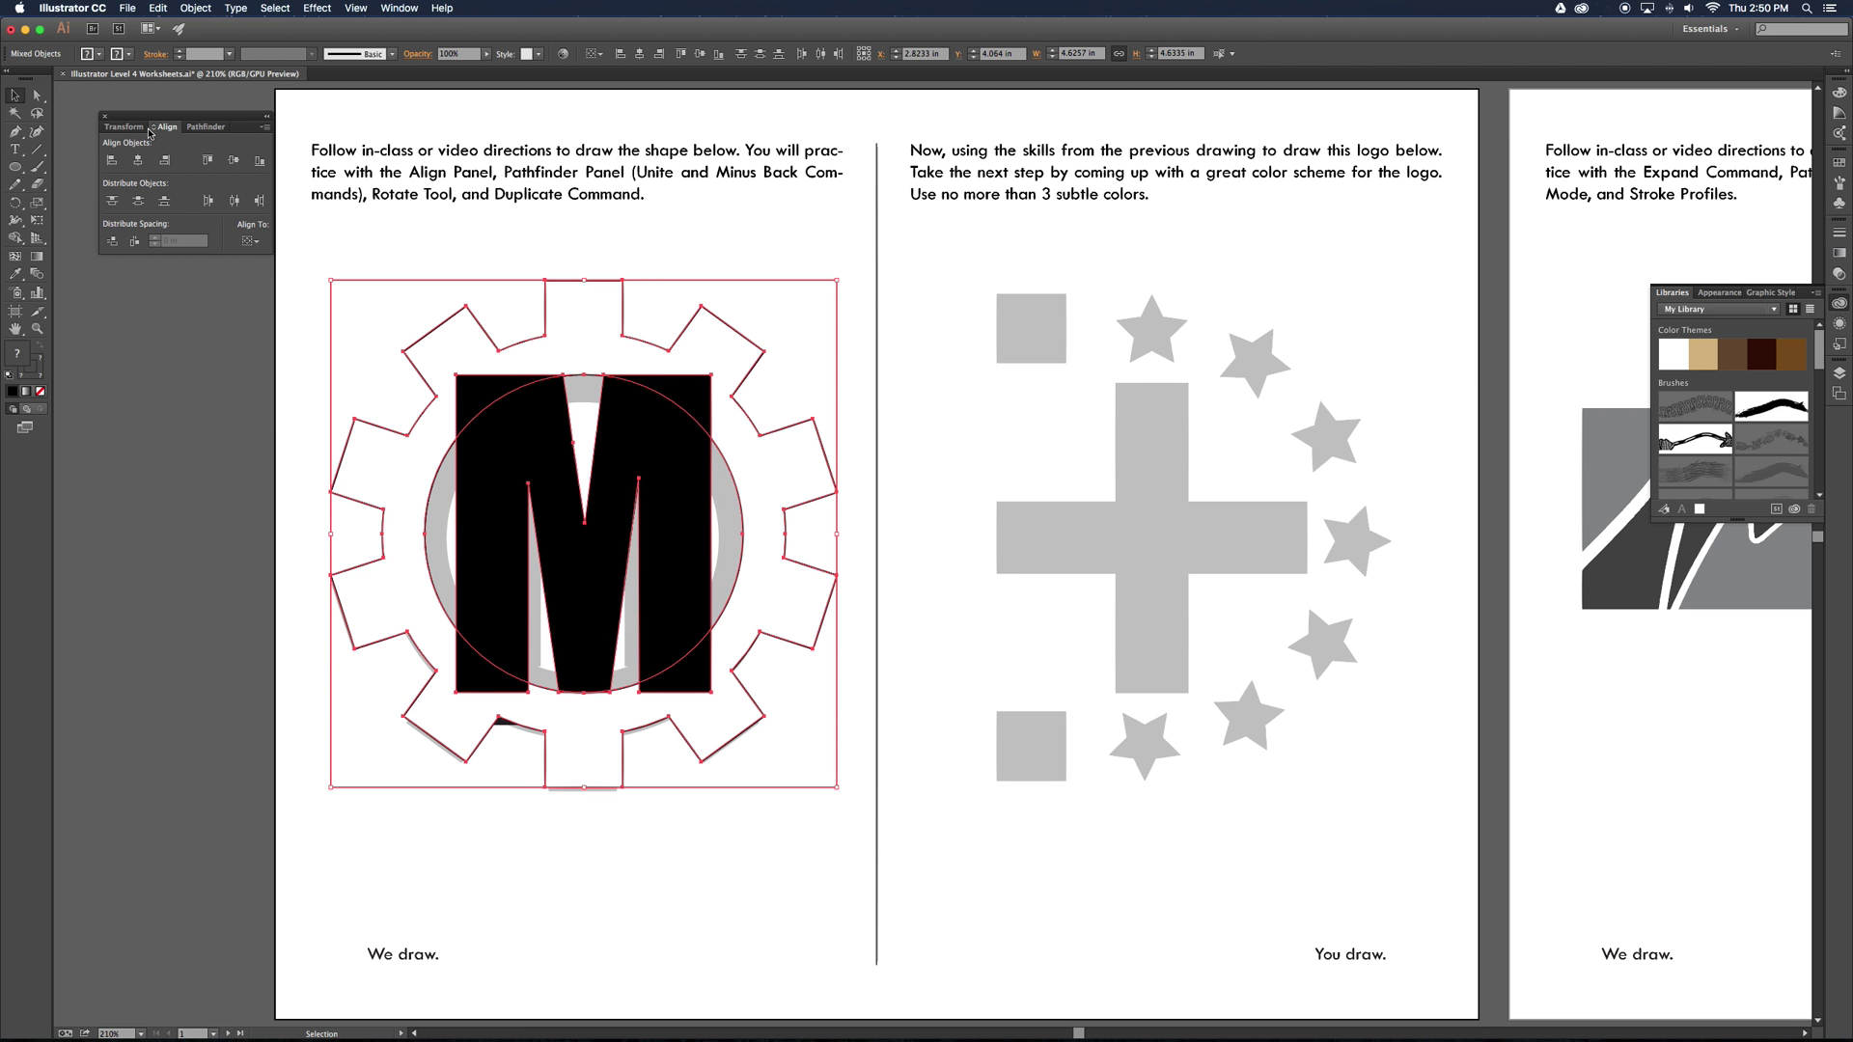
pyautogui.click(203, 127)
# Unite the gear, circle and M into one shape, then nudge it slightly upward.
pyautogui.click(112, 159)
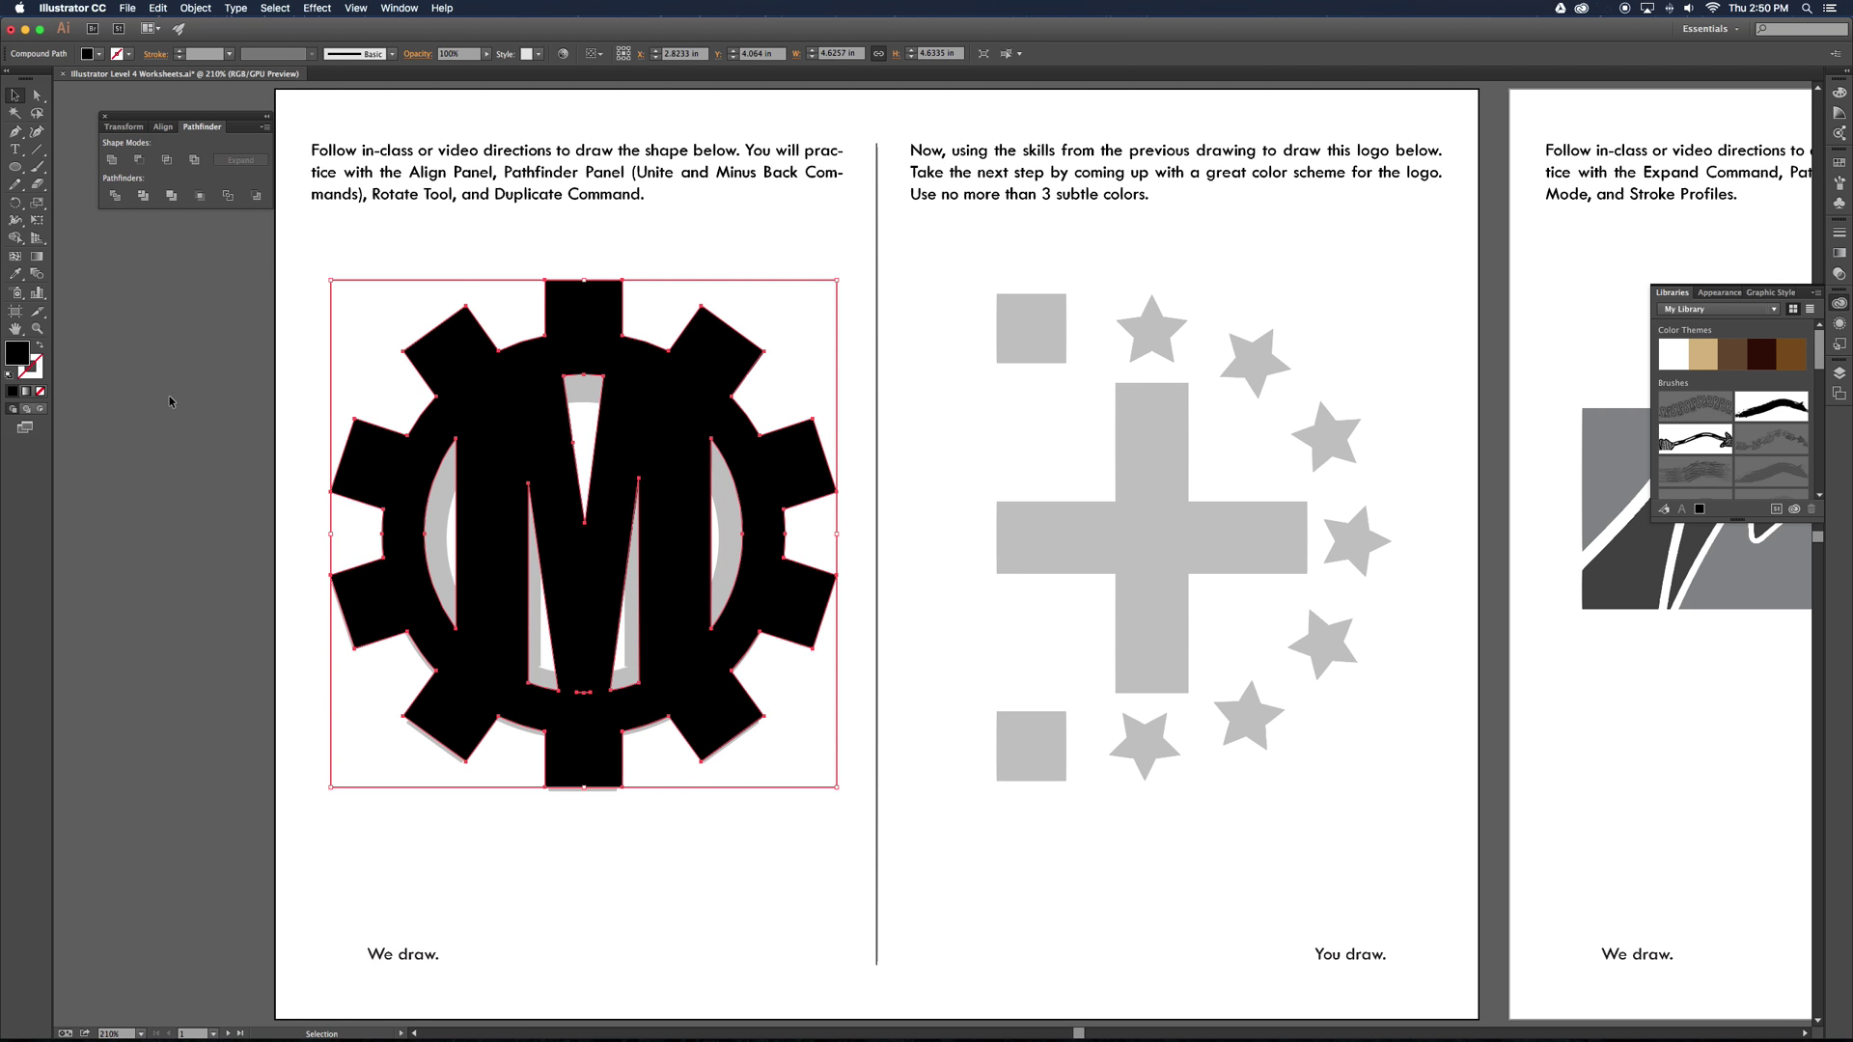
pyautogui.click(194, 418)
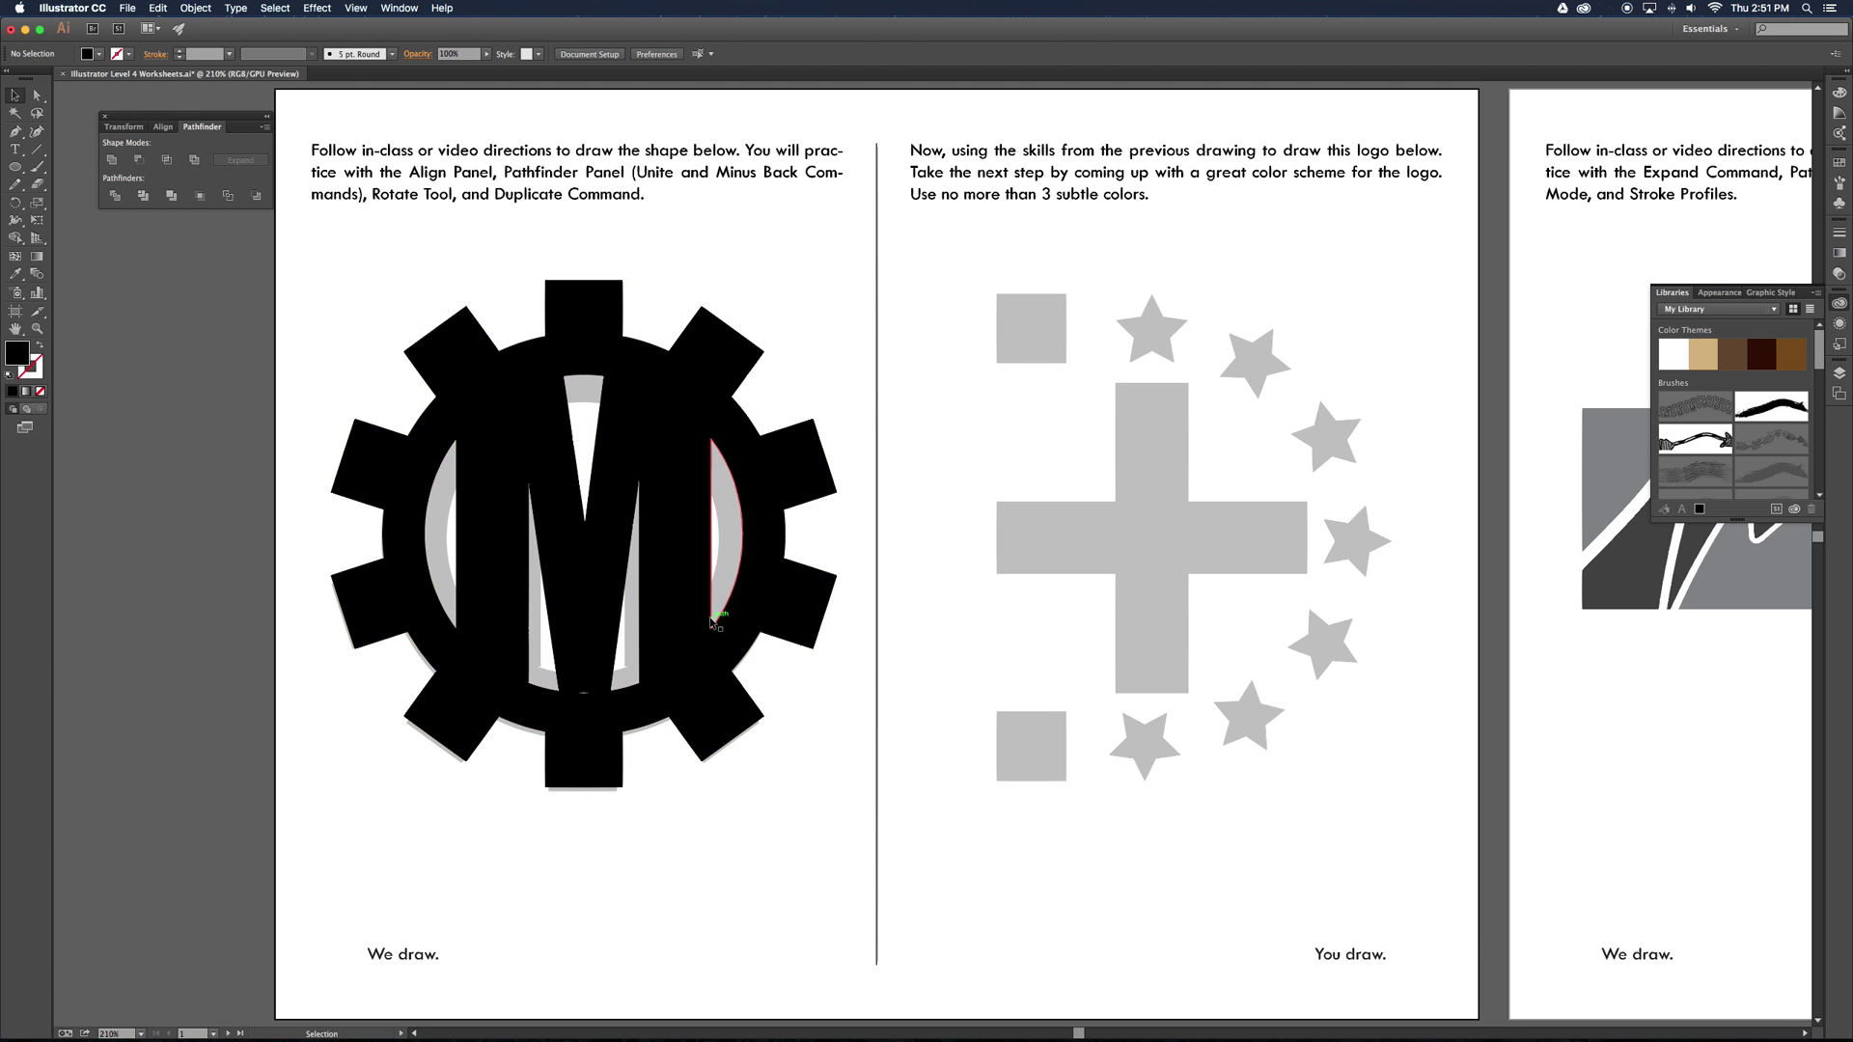
pyautogui.click(682, 621)
pyautogui.moveTo(681, 621)
pyautogui.mouseDown()
pyautogui.moveTo(680, 584)
pyautogui.moveTo(679, 619)
pyautogui.mouseUp()
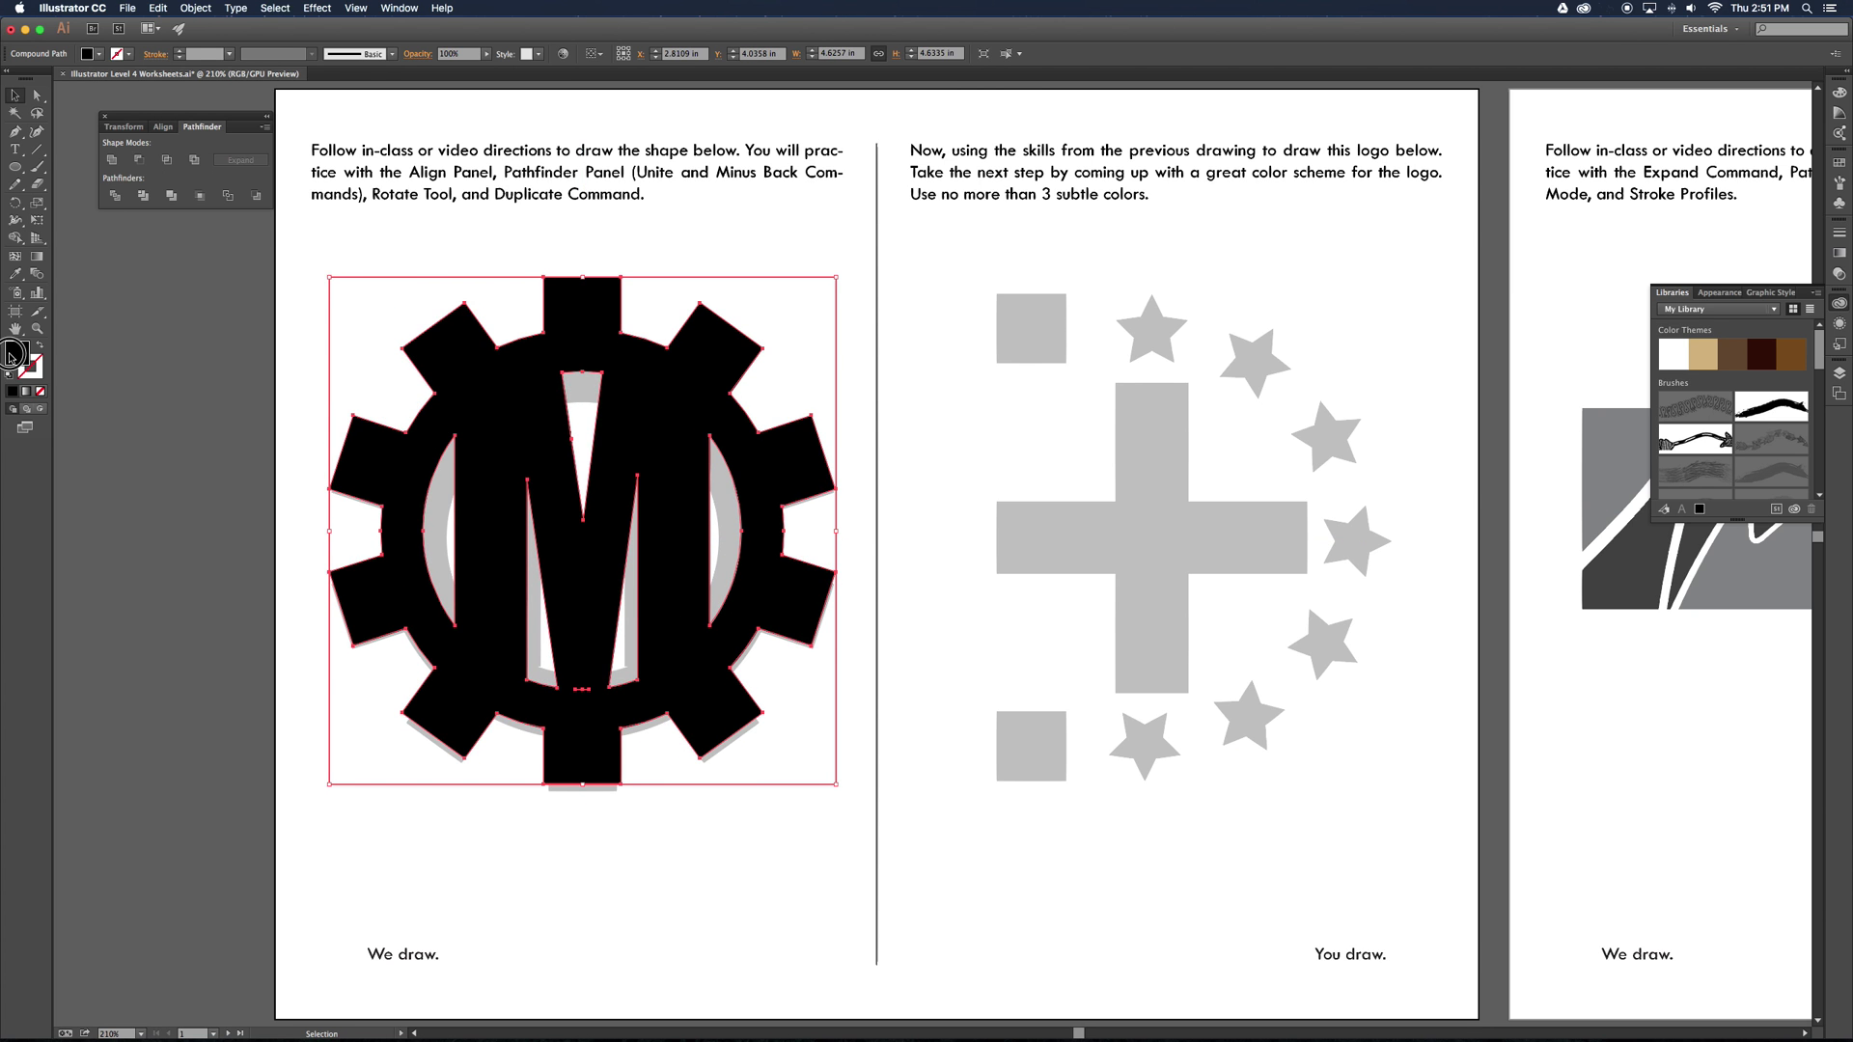
# Fill the united logo with crimson red using the Color Picker.
pyautogui.doubleClick(16, 354)
pyautogui.click(175, 185)
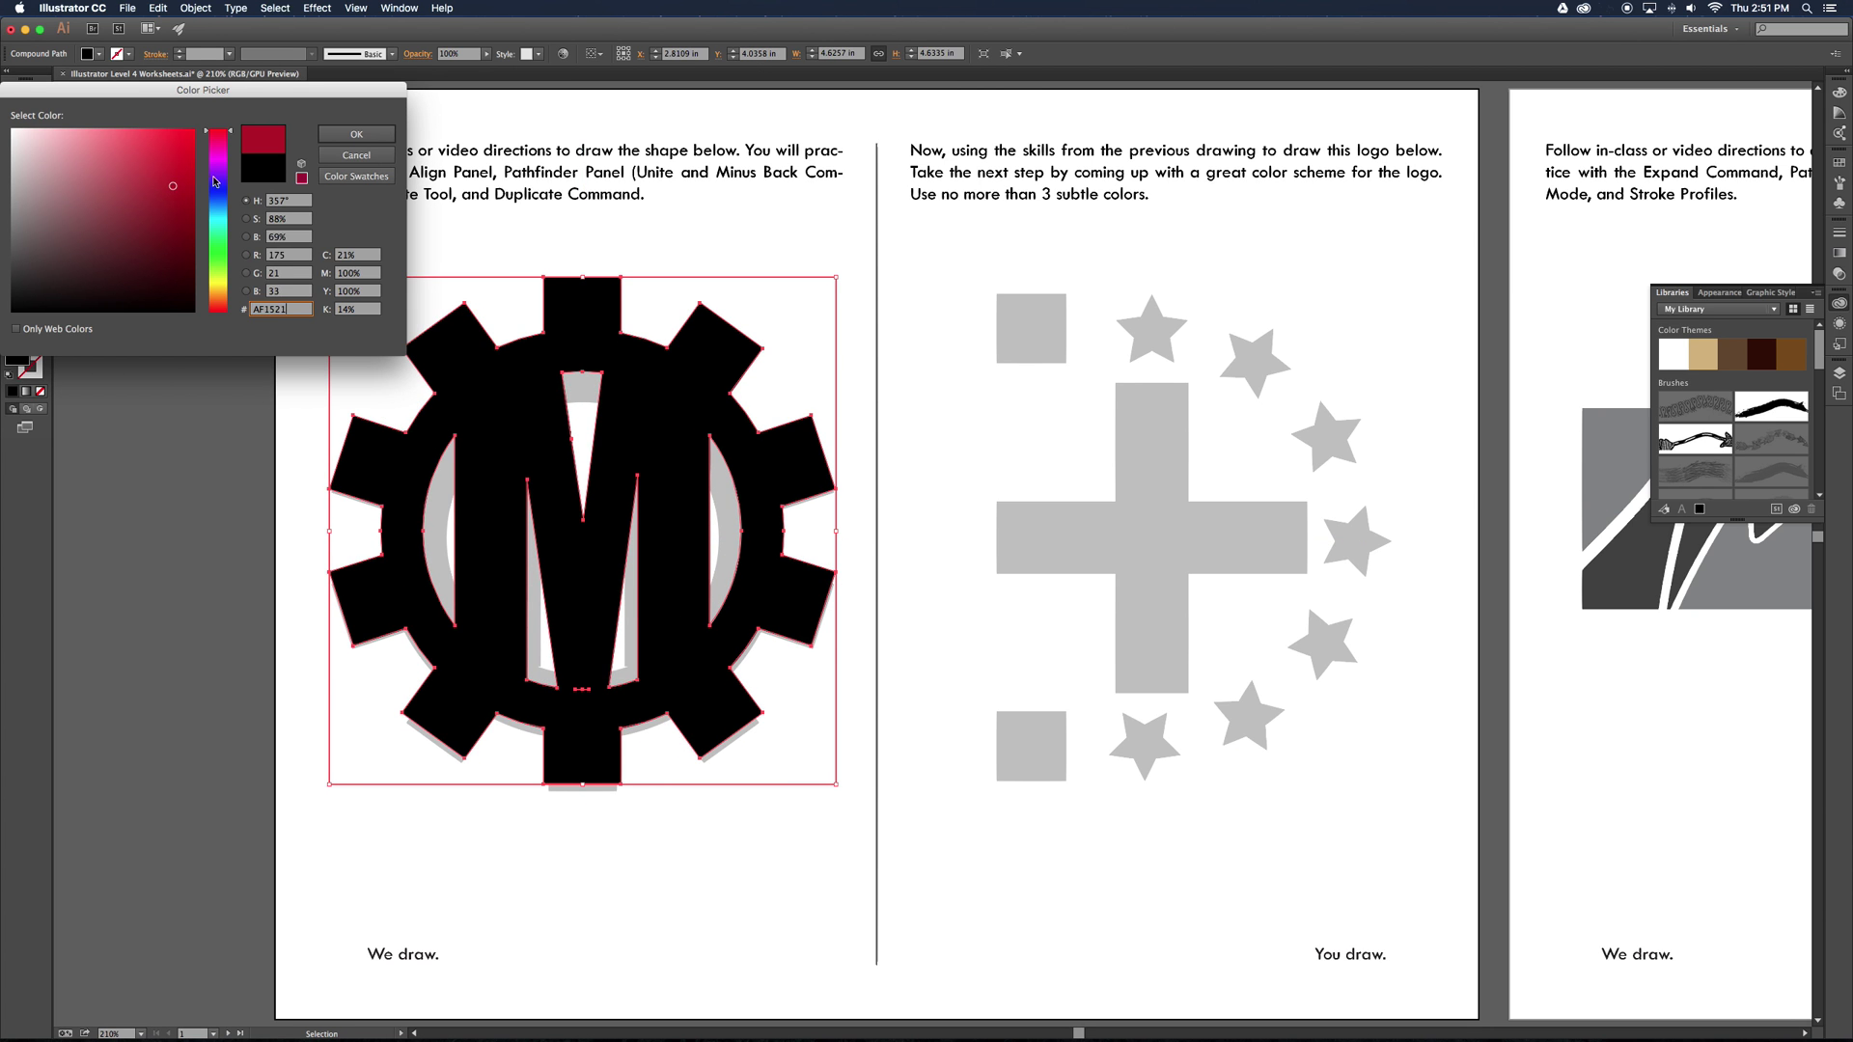
pyautogui.click(356, 135)
# Undo an accidental move of the red logo, deselect it, and pan the view.
pyautogui.click(190, 393)
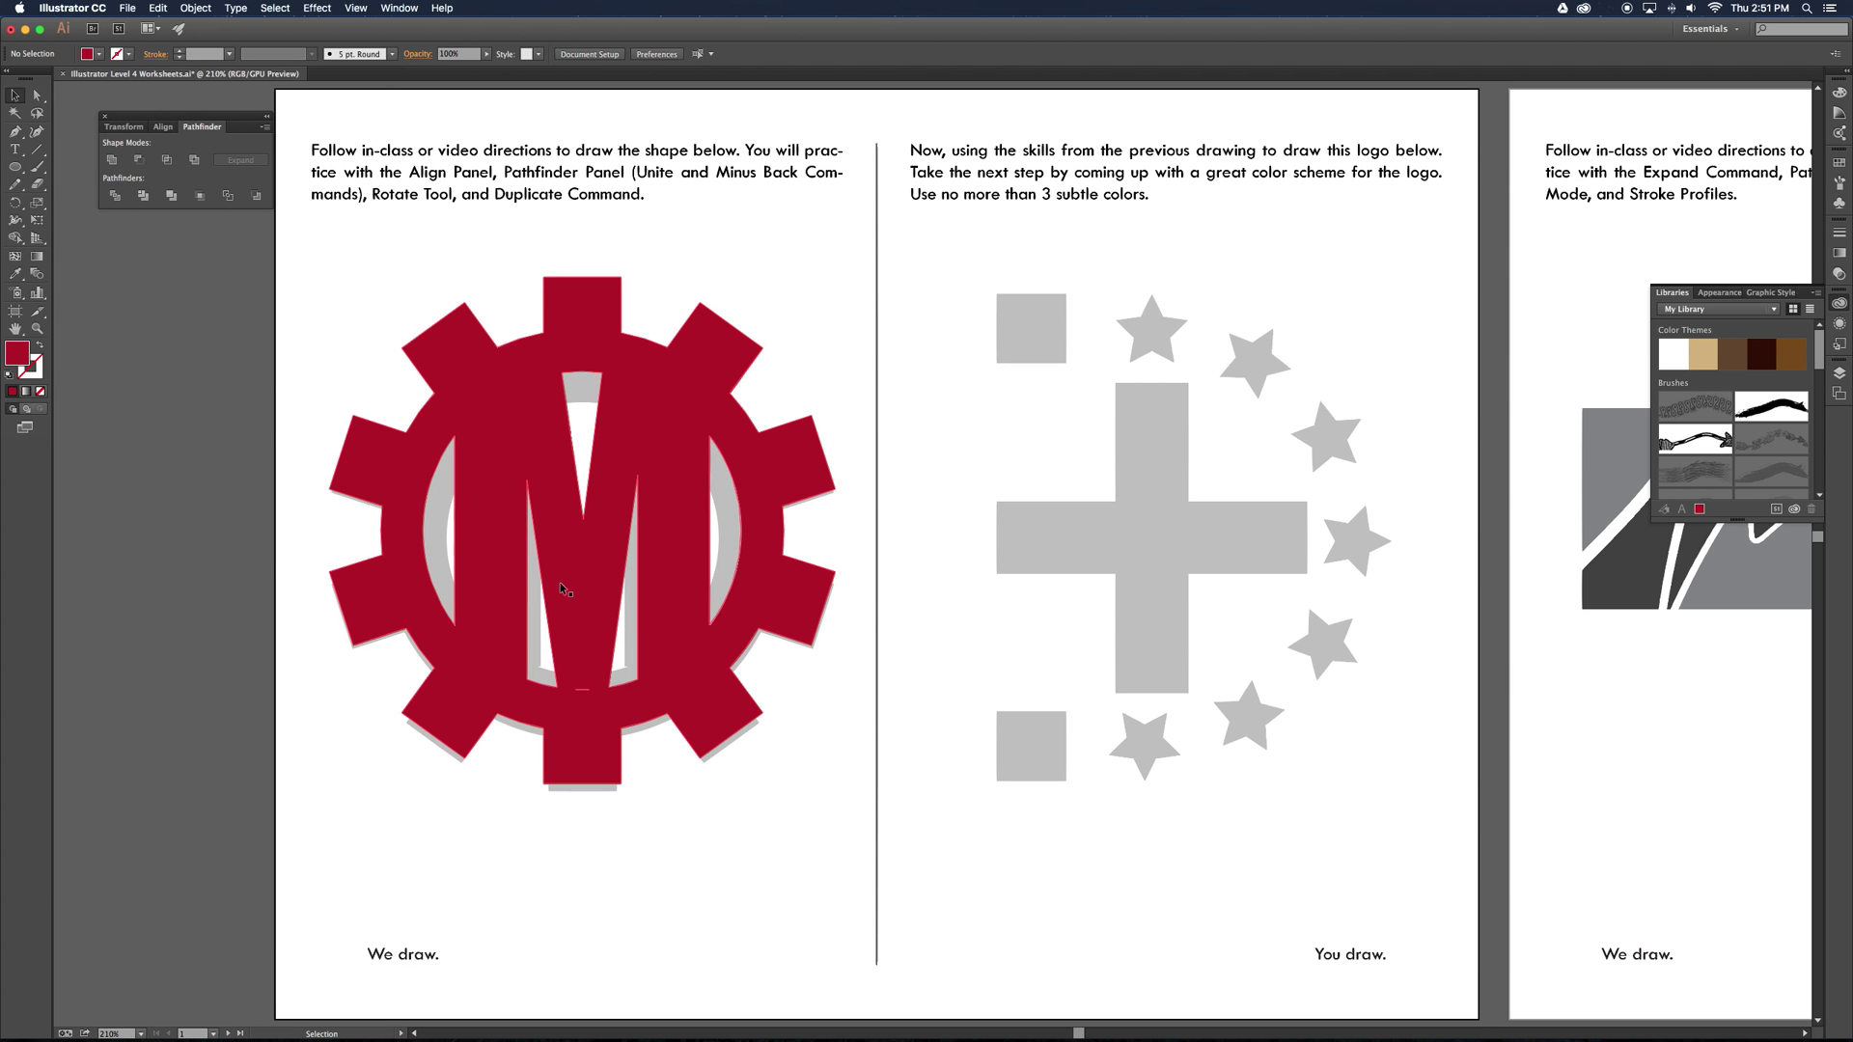
pyautogui.moveTo(552, 592); pyautogui.dragTo(556, 601)
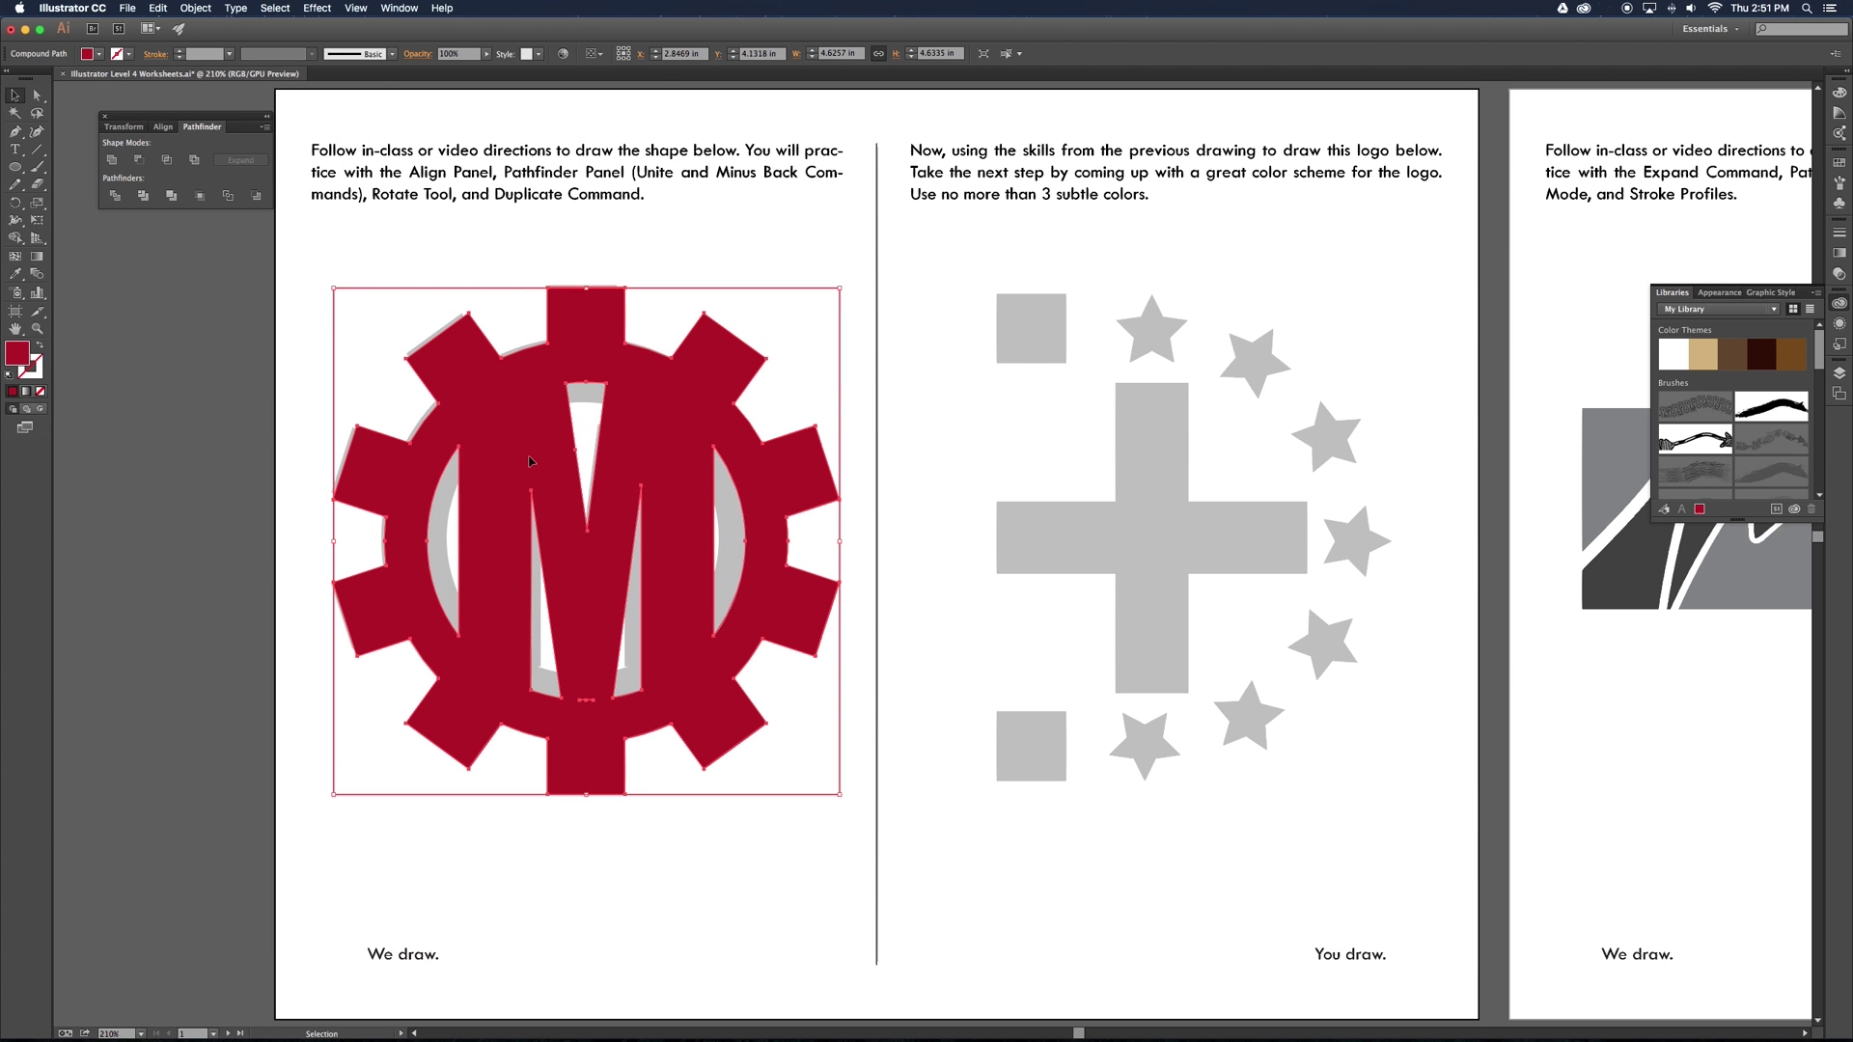
pyautogui.press('super+z')
pyautogui.click(832, 355)
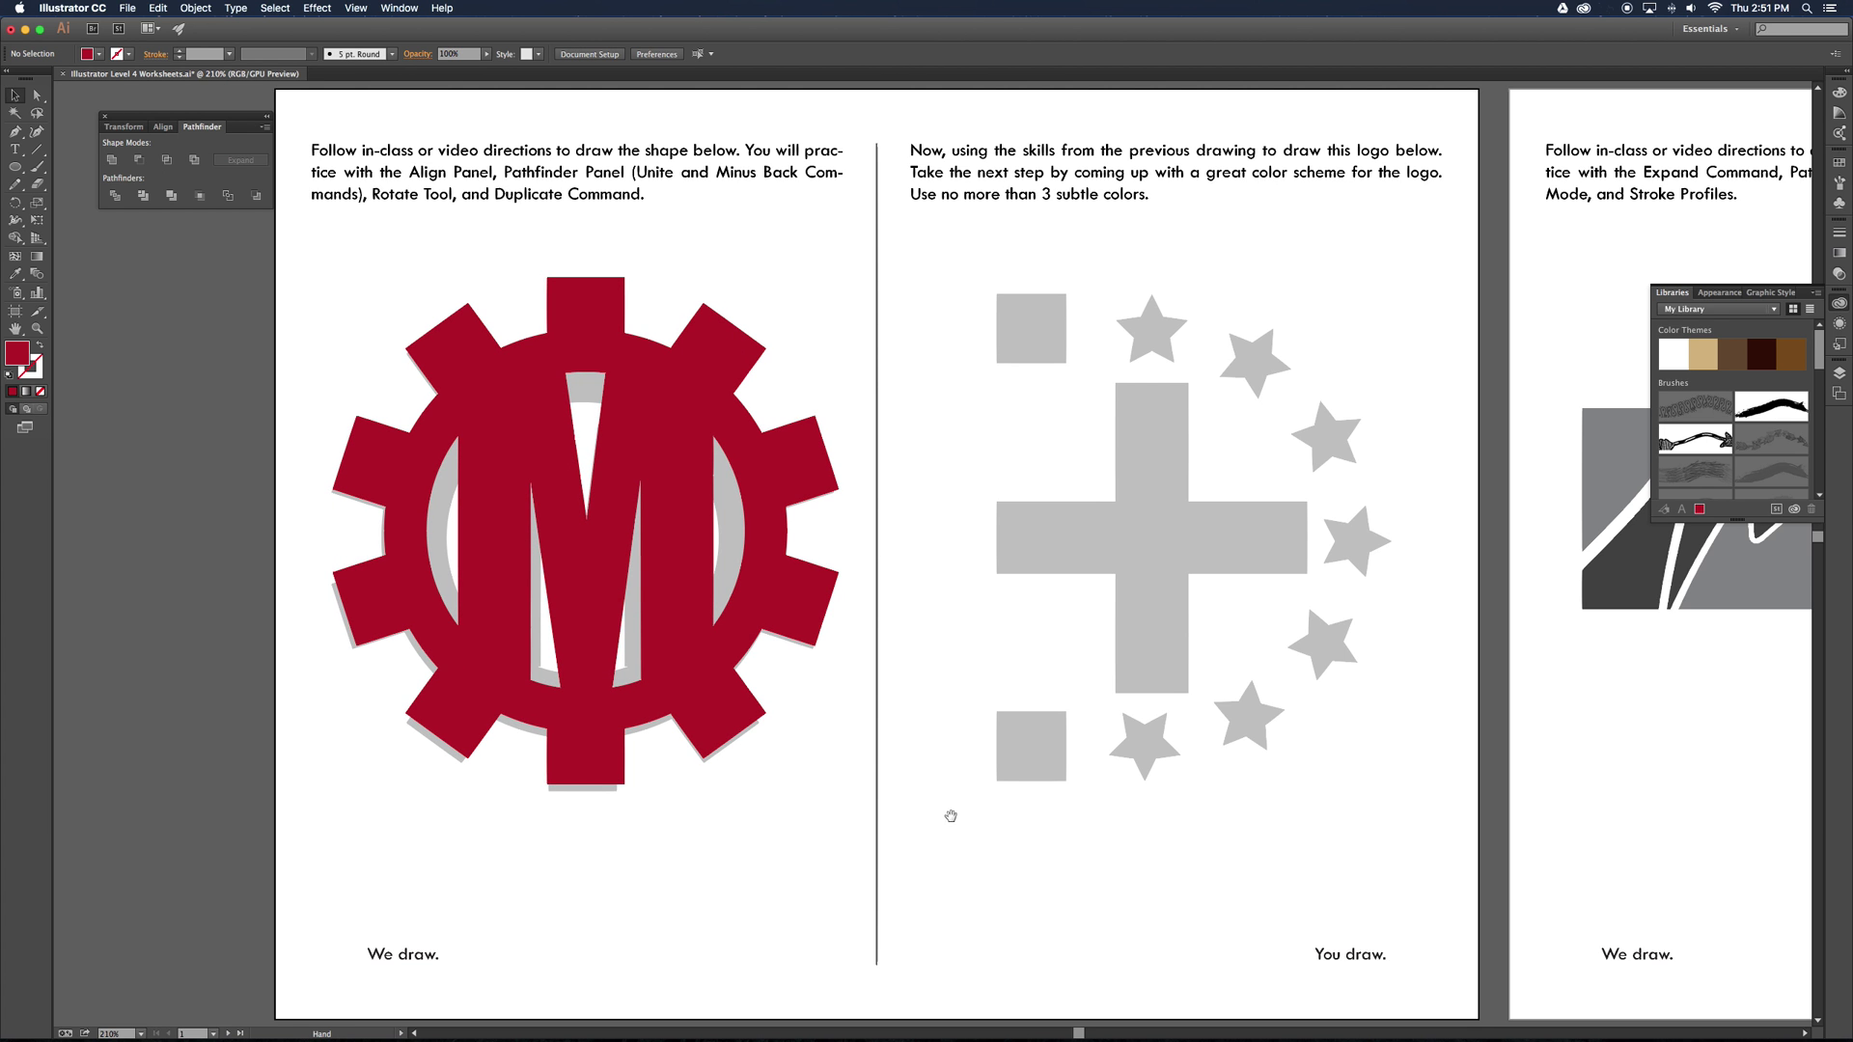
pyautogui.moveTo(952, 815); pyautogui.dragTo(829, 828)
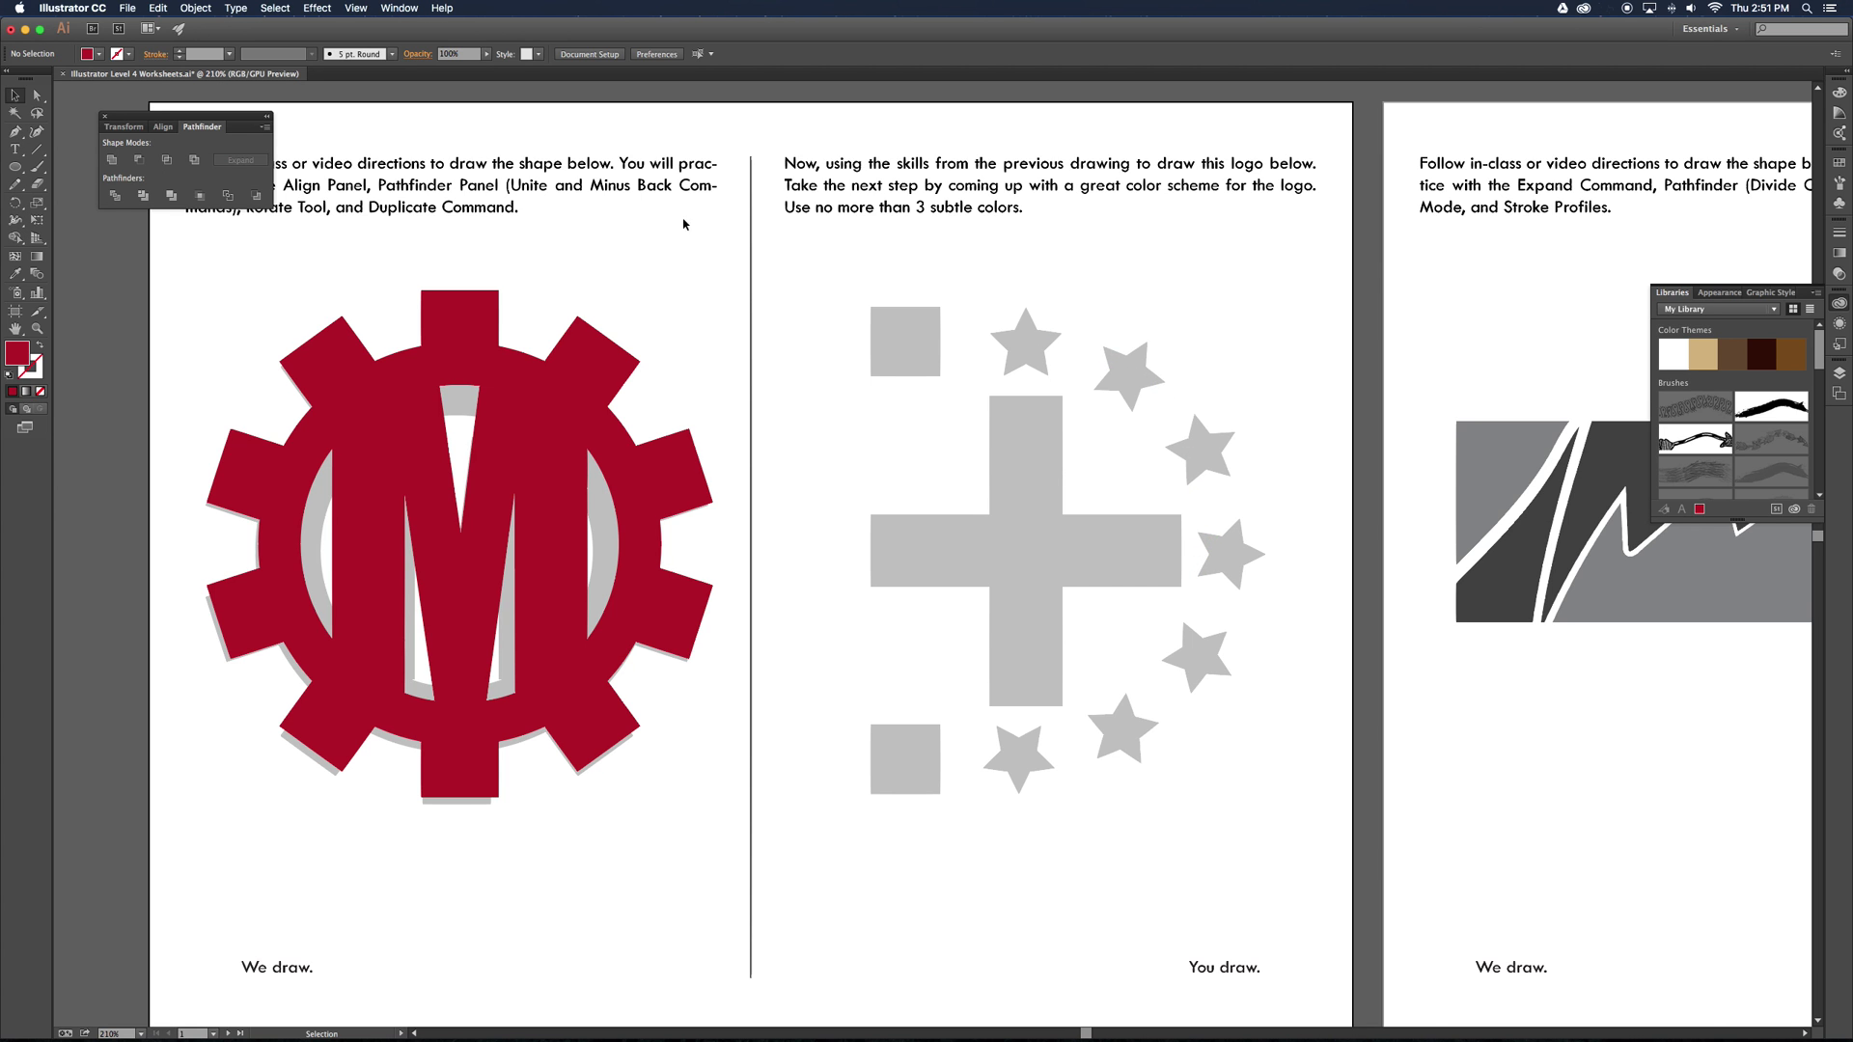
# Type a '-30' label above the stars and scale it up large.
pyautogui.click(14, 150)
pyautogui.click(1088, 263)
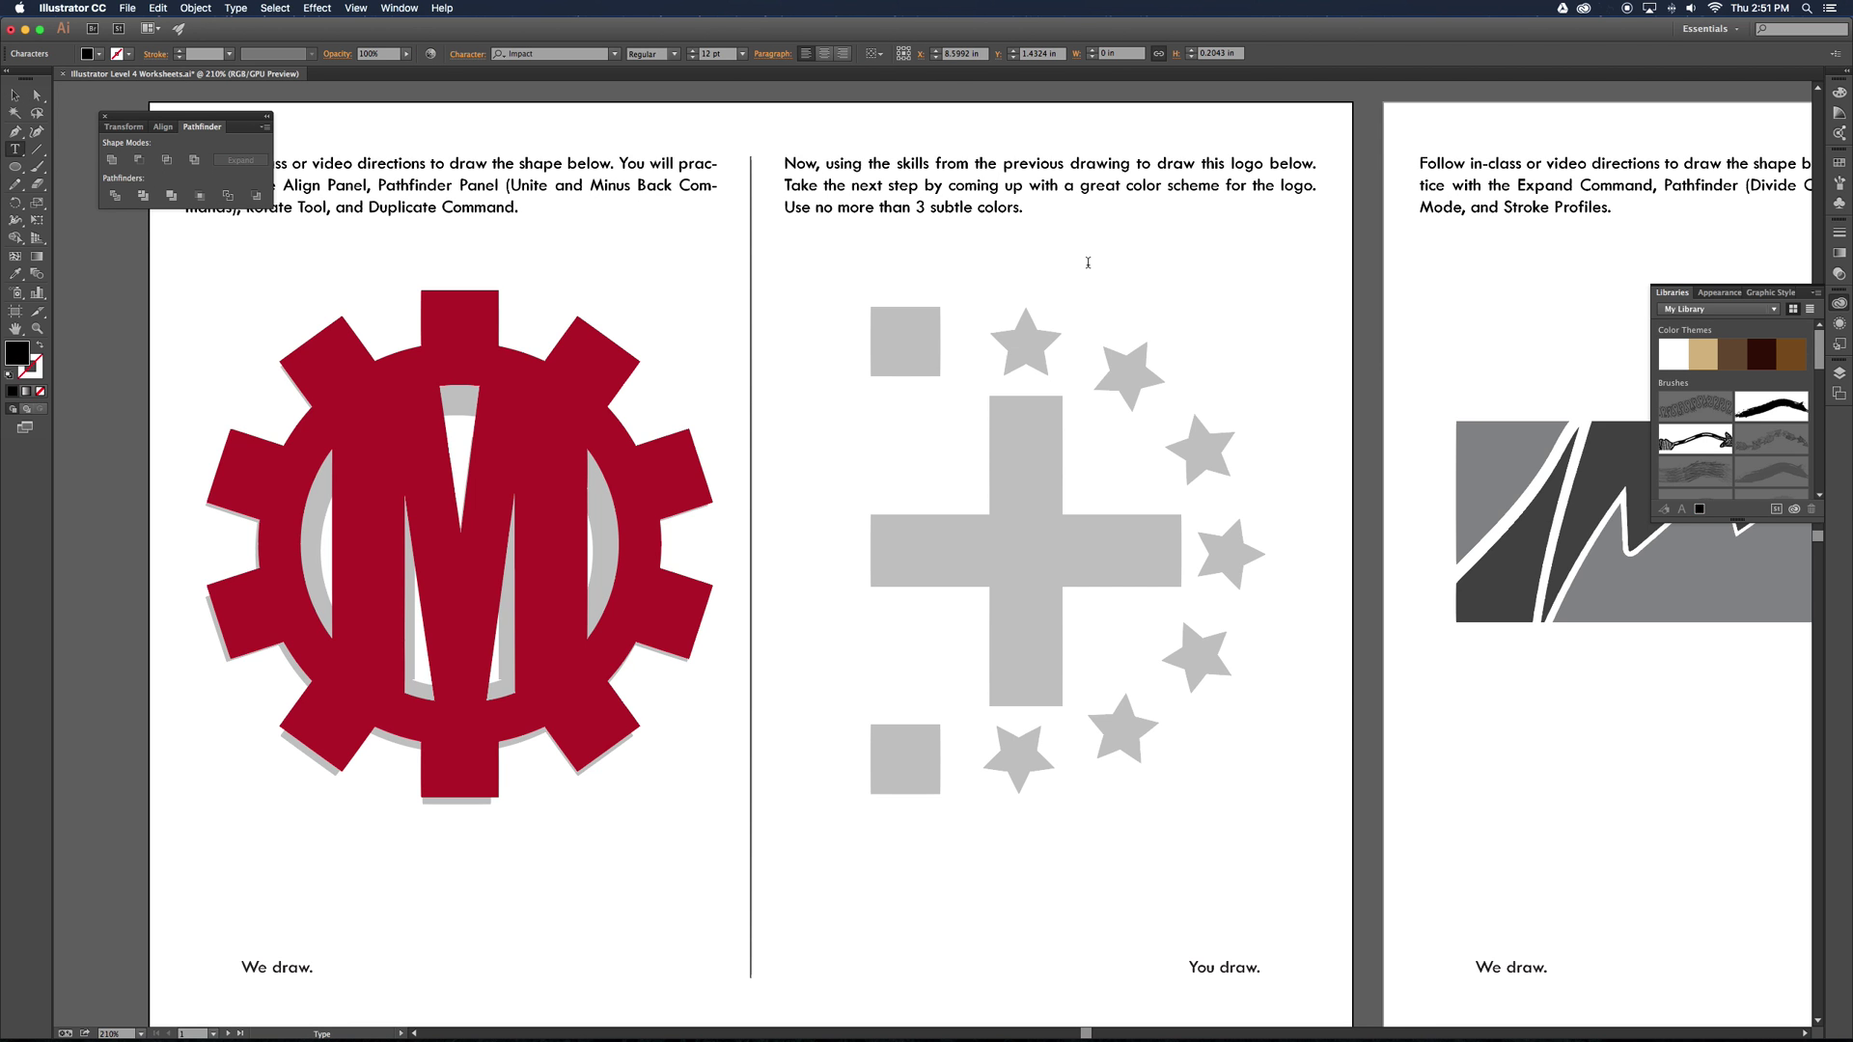
pyautogui.write('-30')
pyautogui.click(15, 94)
pyautogui.moveTo(1118, 271); pyautogui.dragTo(1201, 323)
pyautogui.click(954, 490)
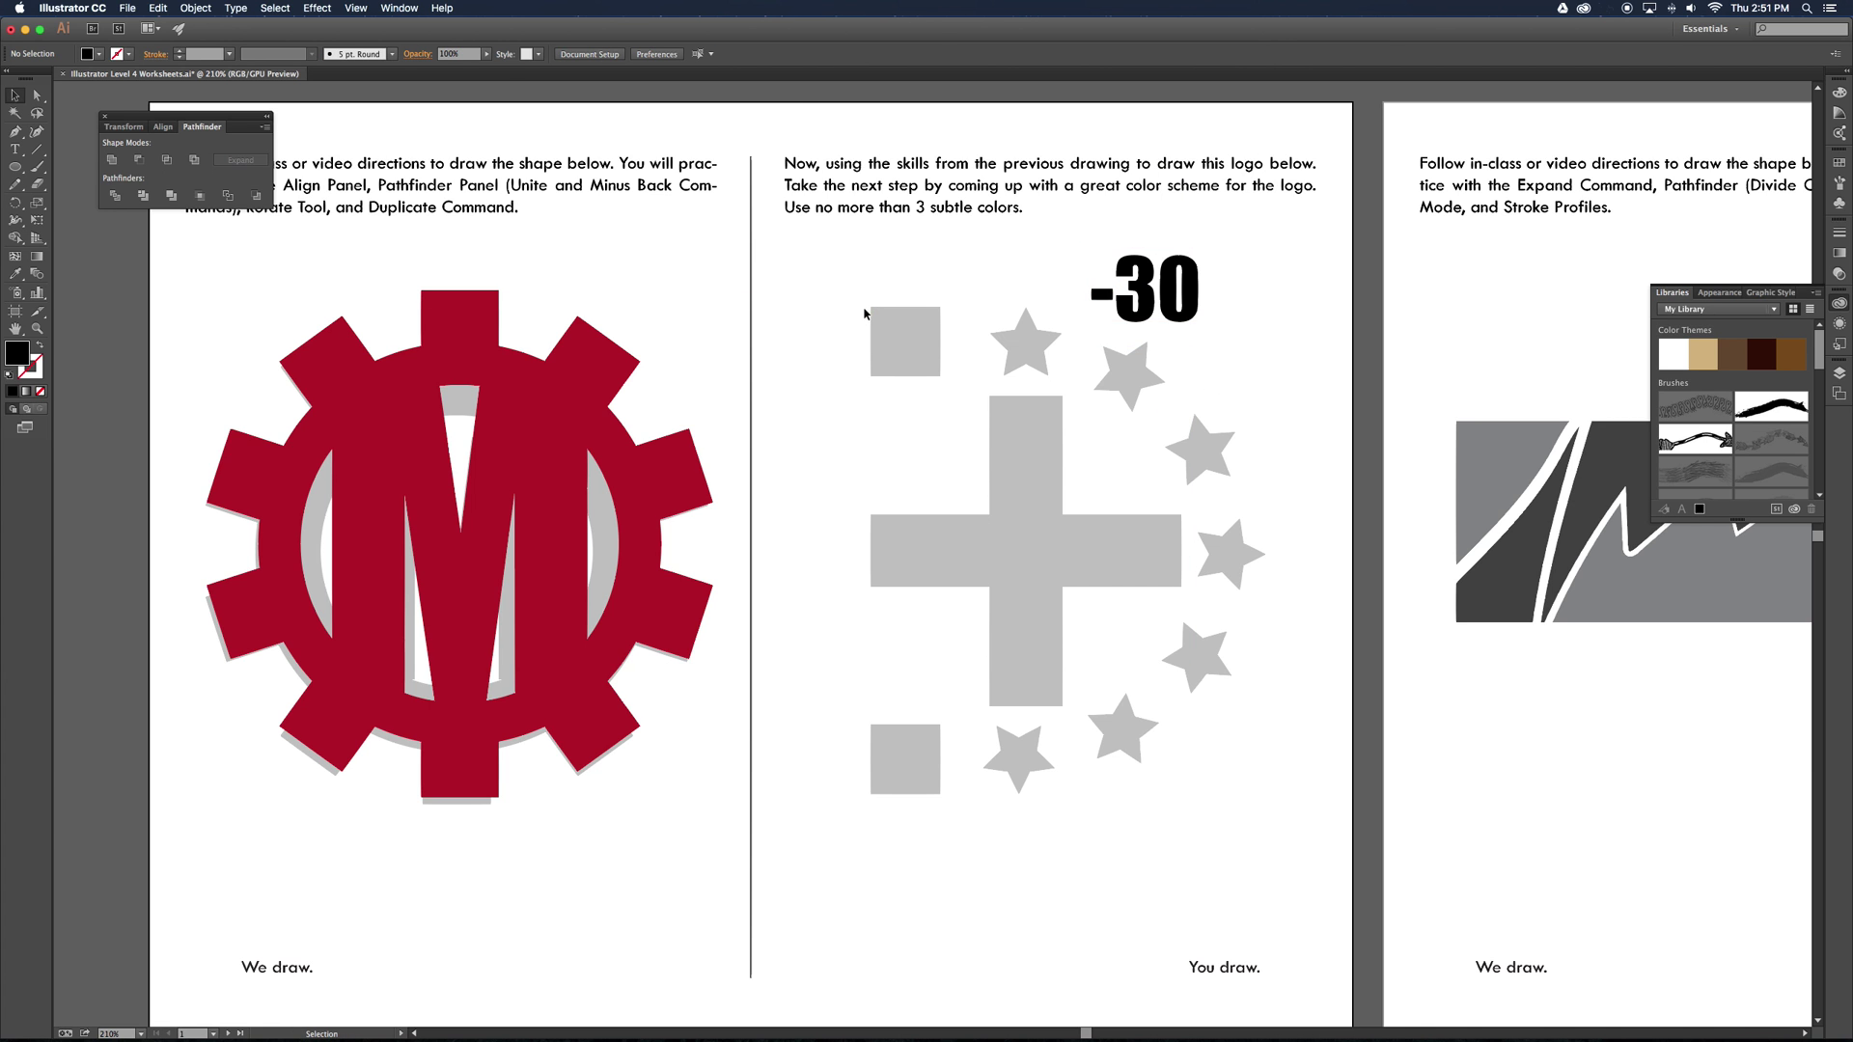